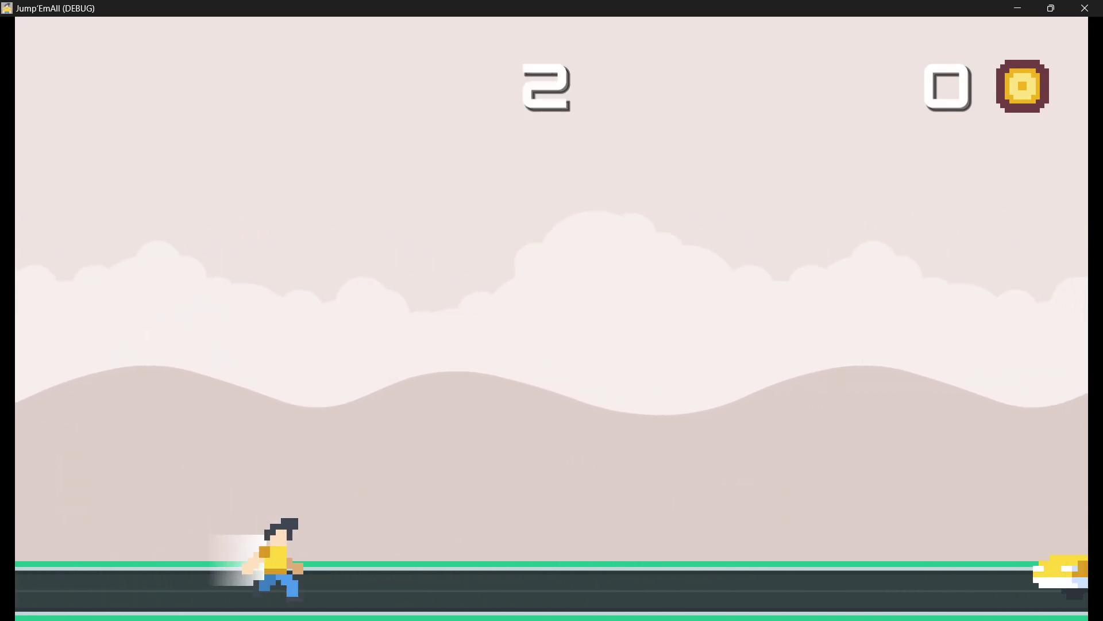
Step: Play Jump'Em All, jumping cars and a lamp post and dashing for coins to score 18
key(space)
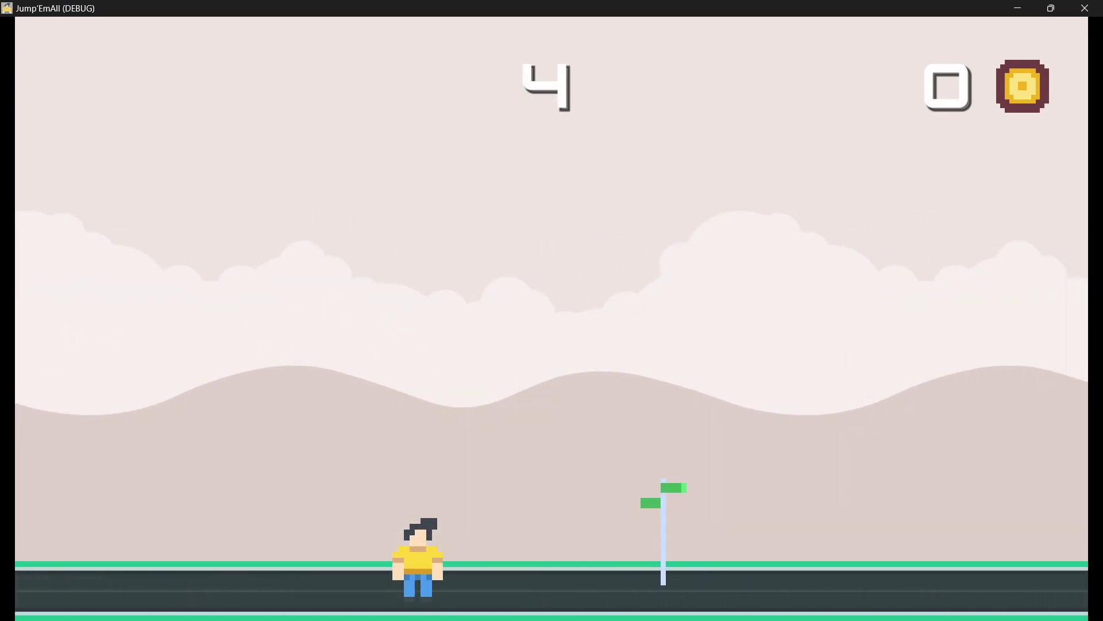
key(space)
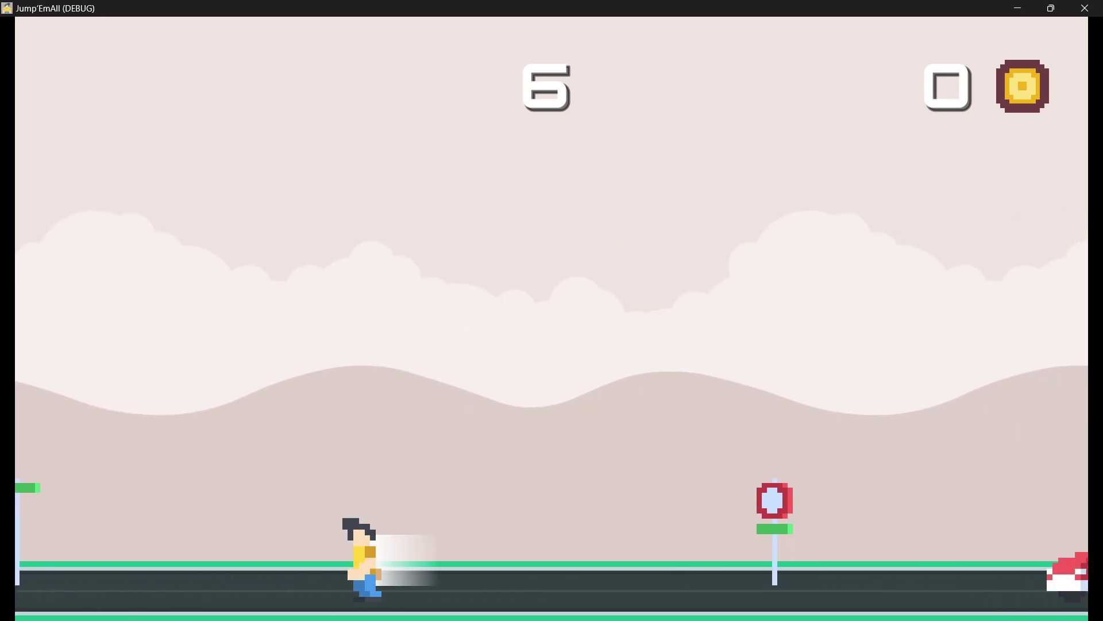
key(space)
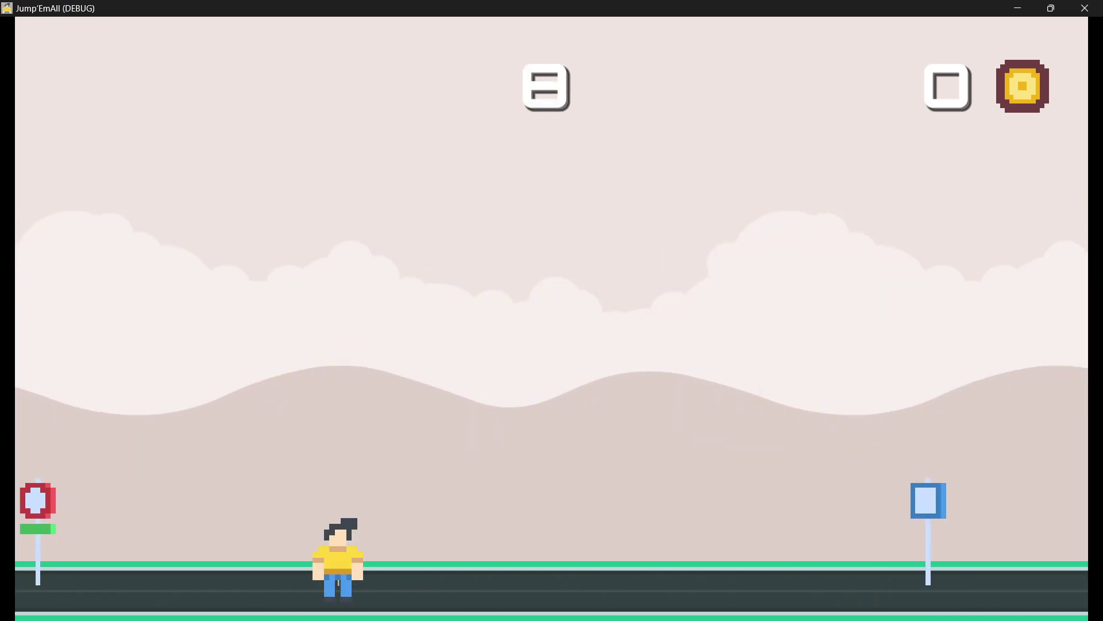
key(Right)
key(Left)
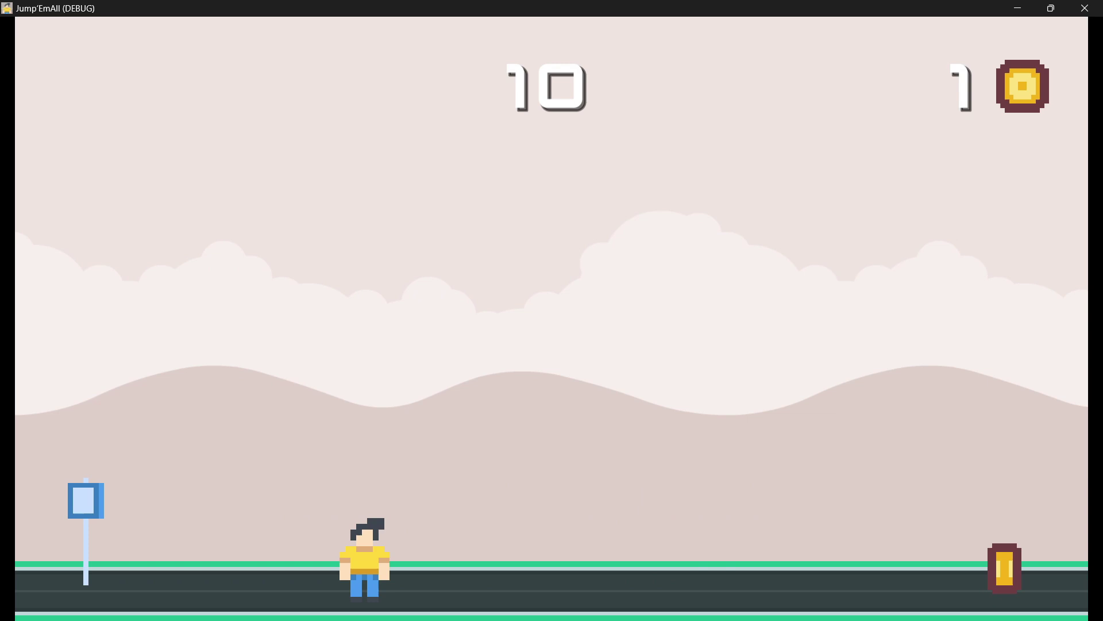
key(Right)
key(space)
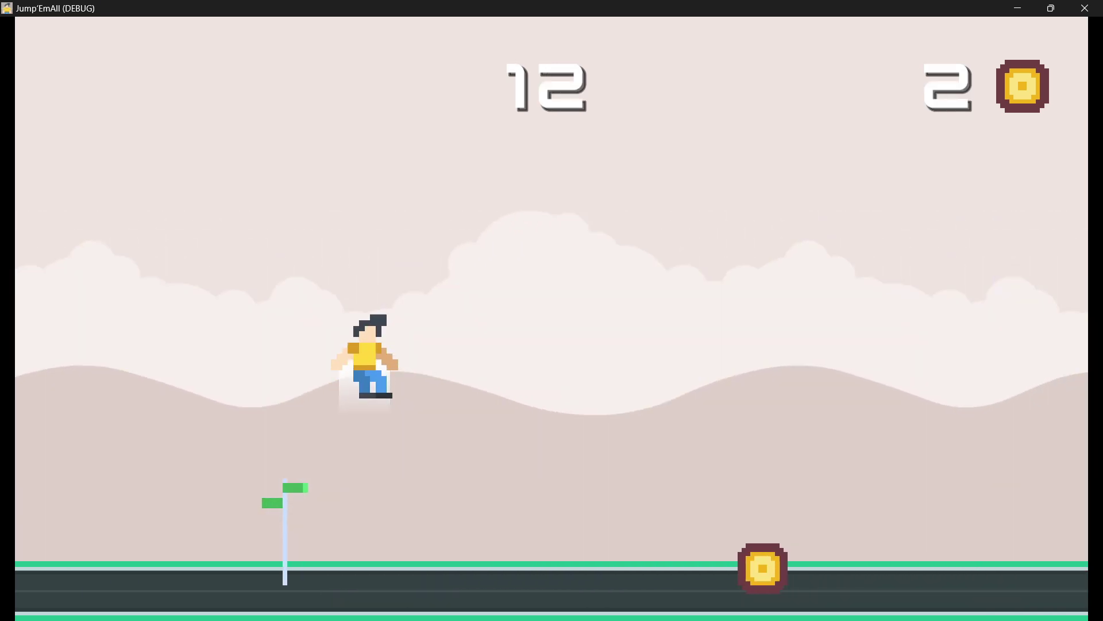
key(space)
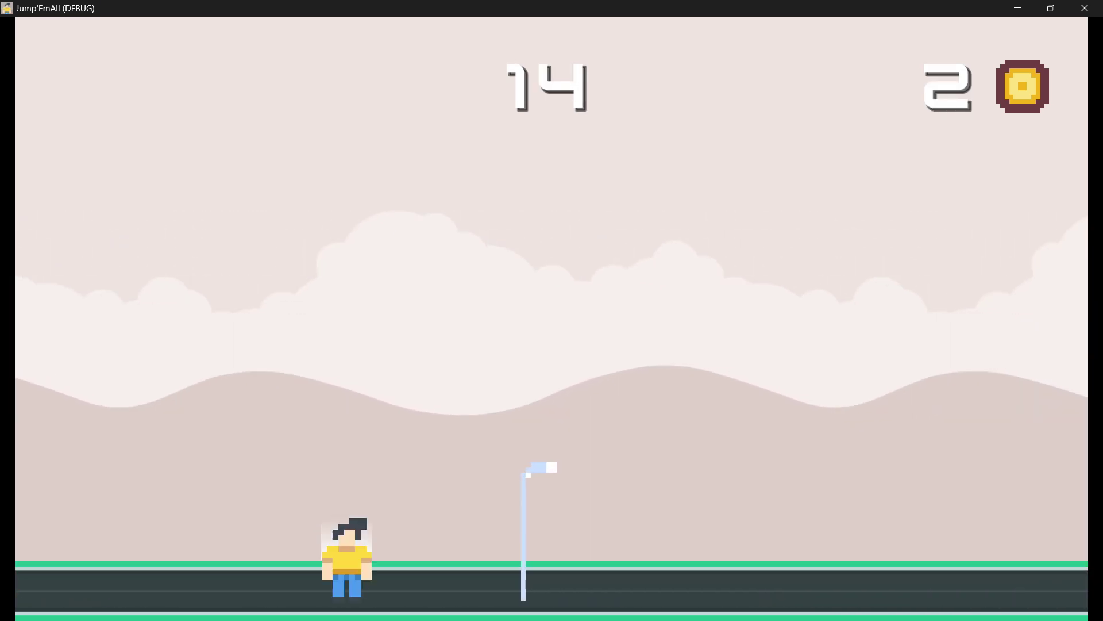
key(space)
key(Right)
key(space)
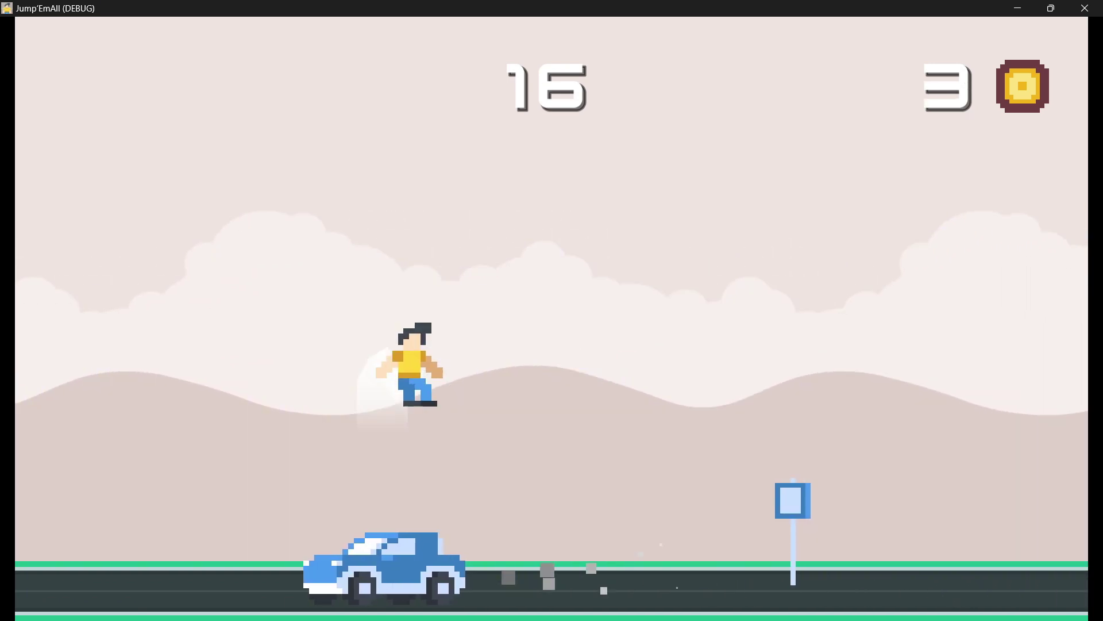
key(space)
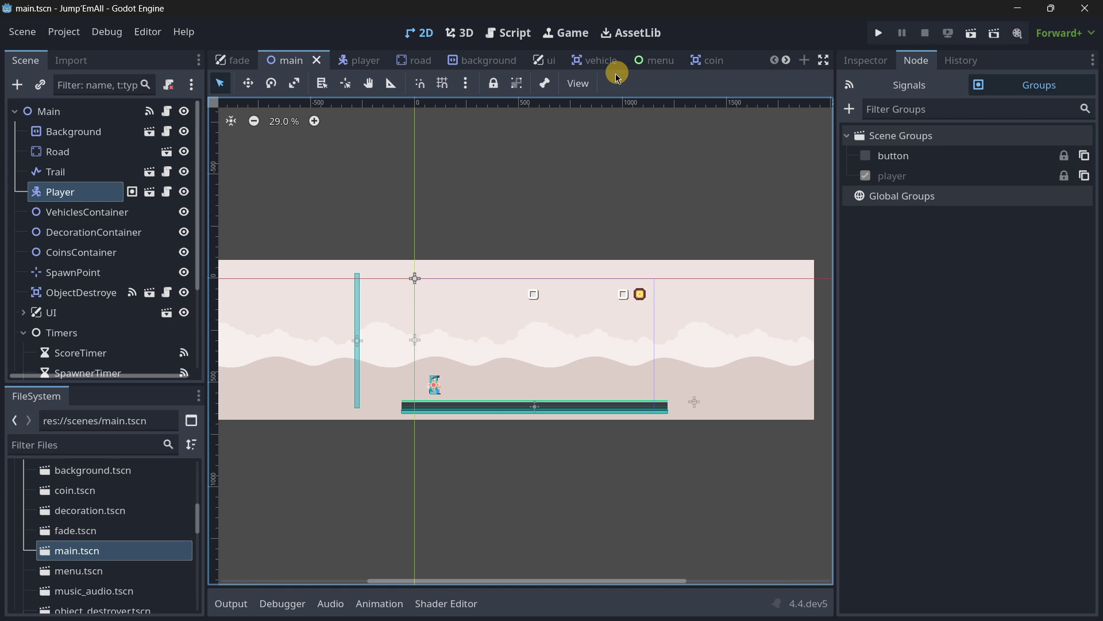
Step: Open the vehicle scene and show the Particles2D exhaust emitter's properties
click(593, 60)
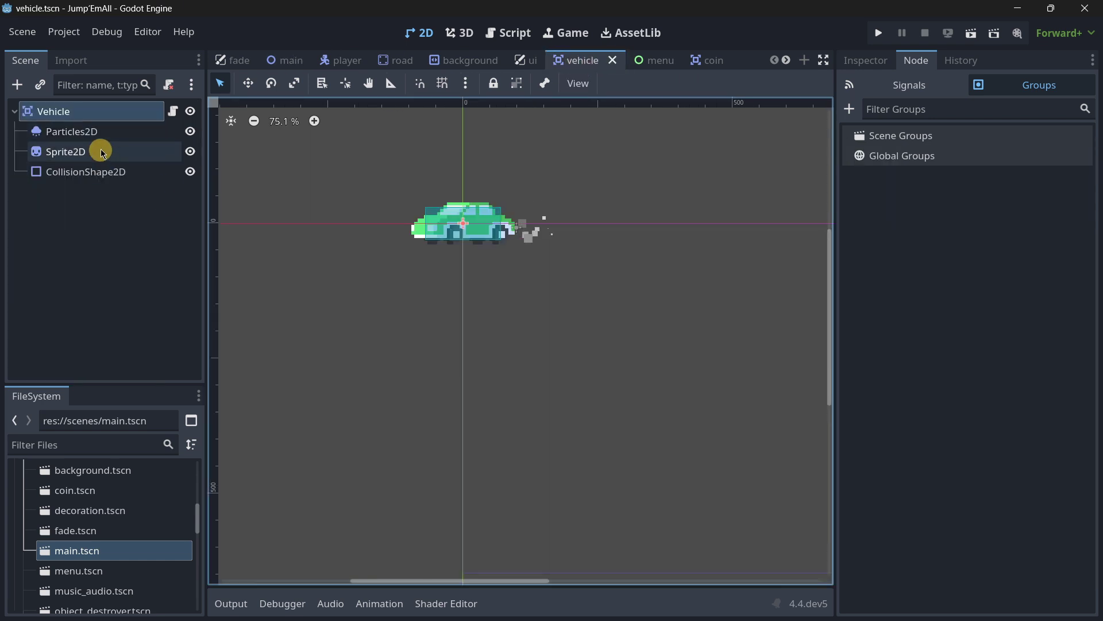
click(86, 131)
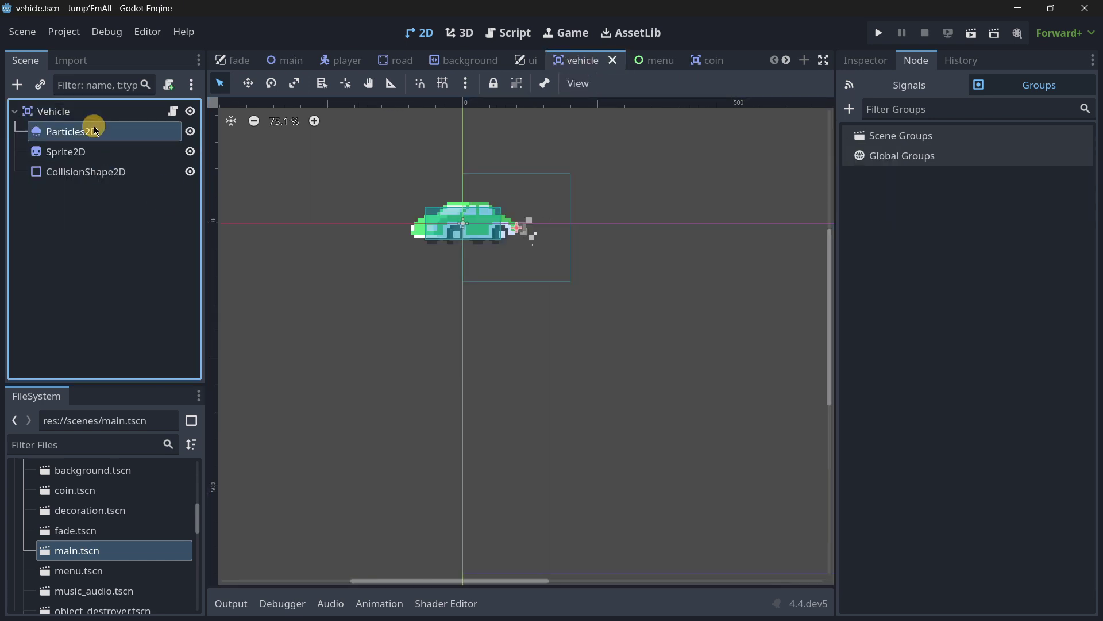
click(862, 62)
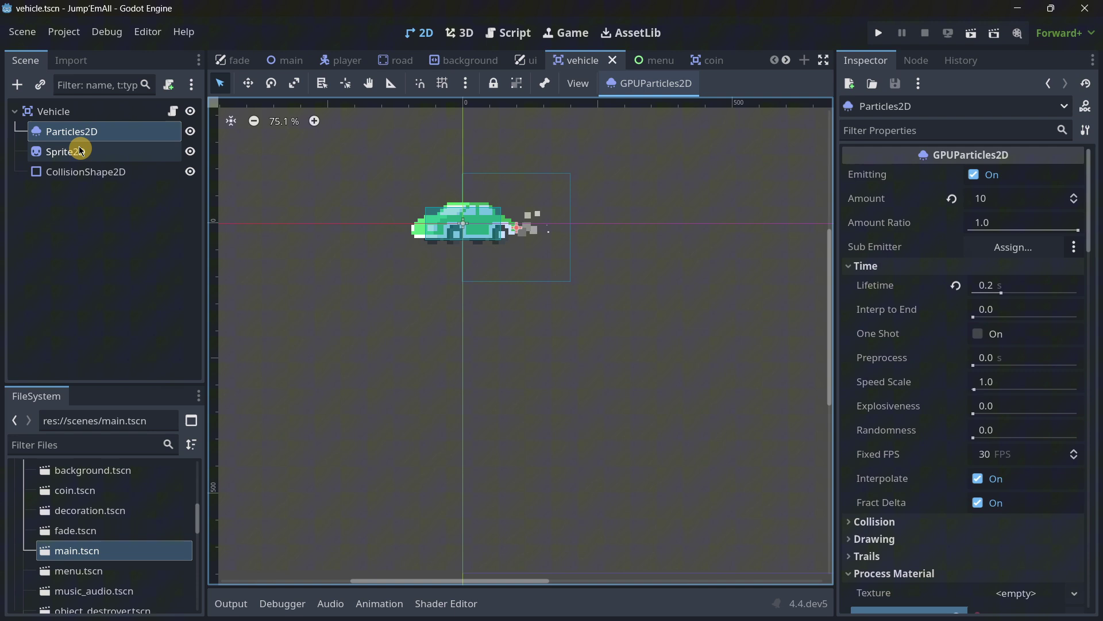
Step: Search 'pu' in the Add Node dialog for the Vehicle root, then cancel without adding
click(38, 110)
click(19, 88)
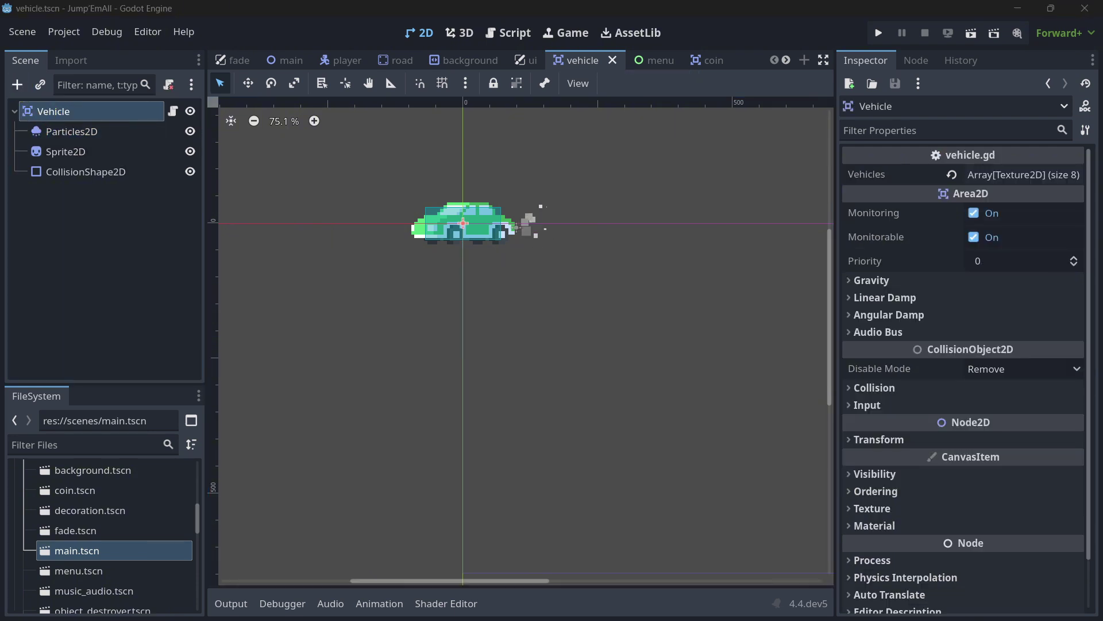
drag(0, 230, 301, 137)
text(pu)
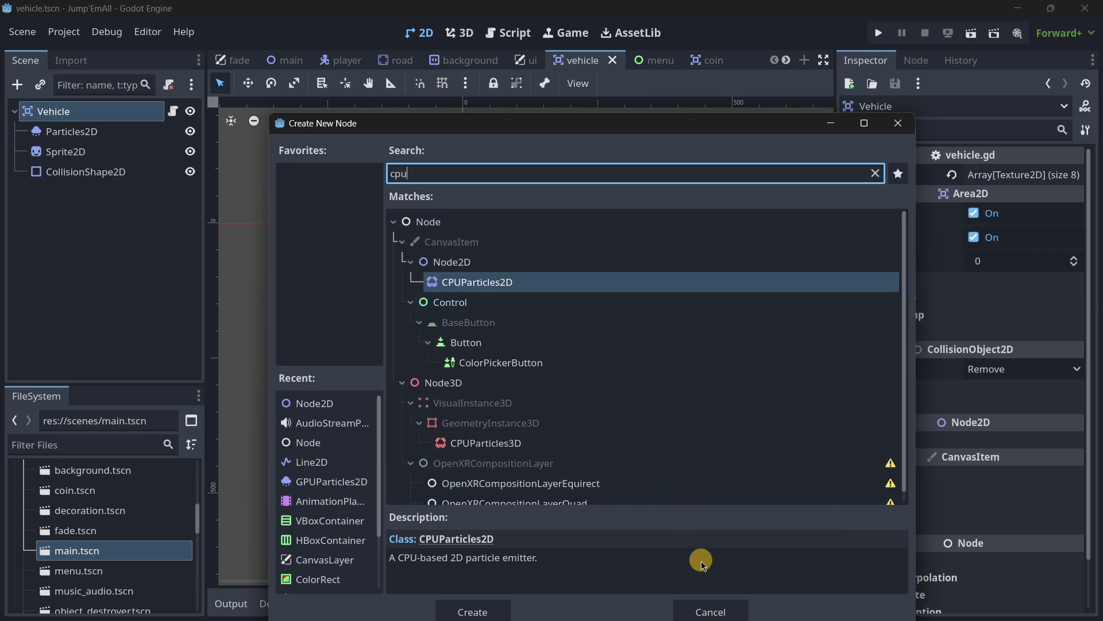
click(722, 606)
Step: Check the Particles2D extra-actions menu without converting, then select the Vehicle root
click(106, 134)
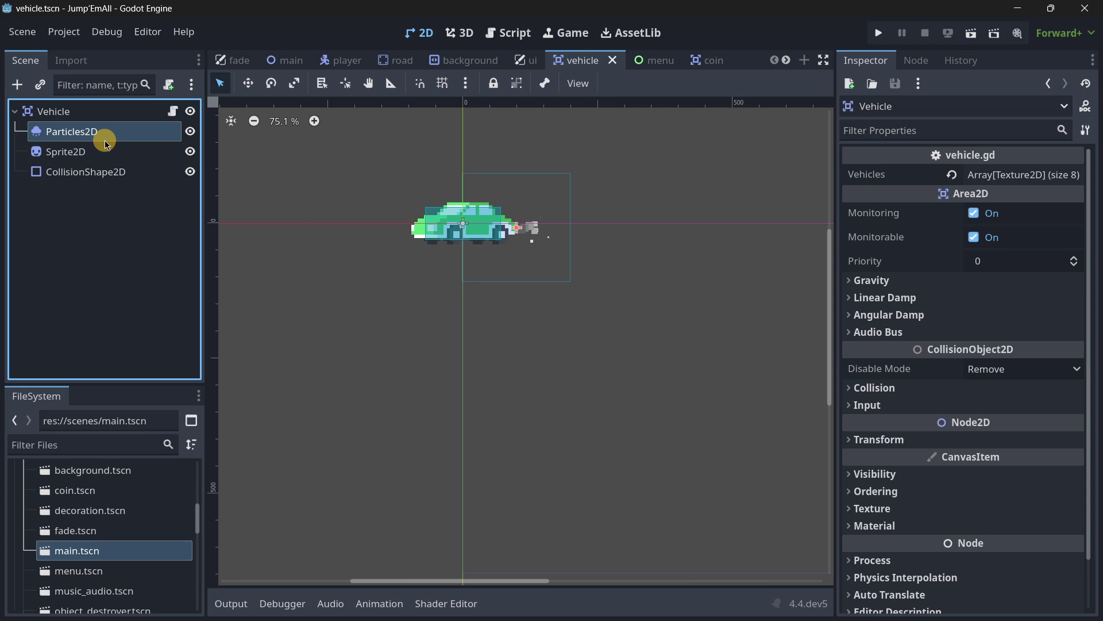
click(610, 85)
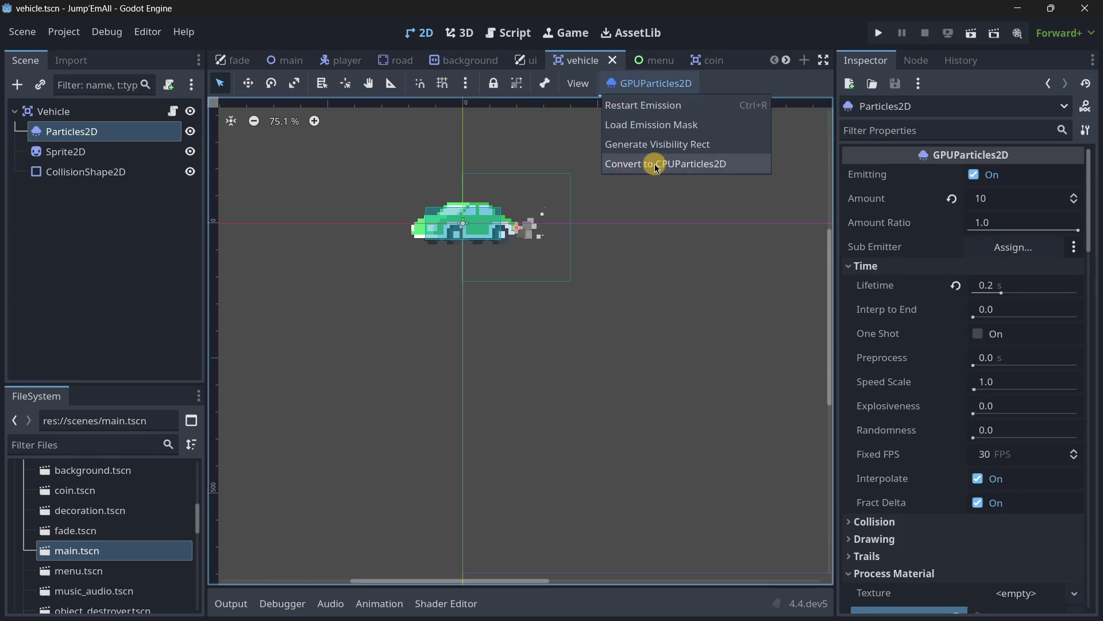
click(99, 138)
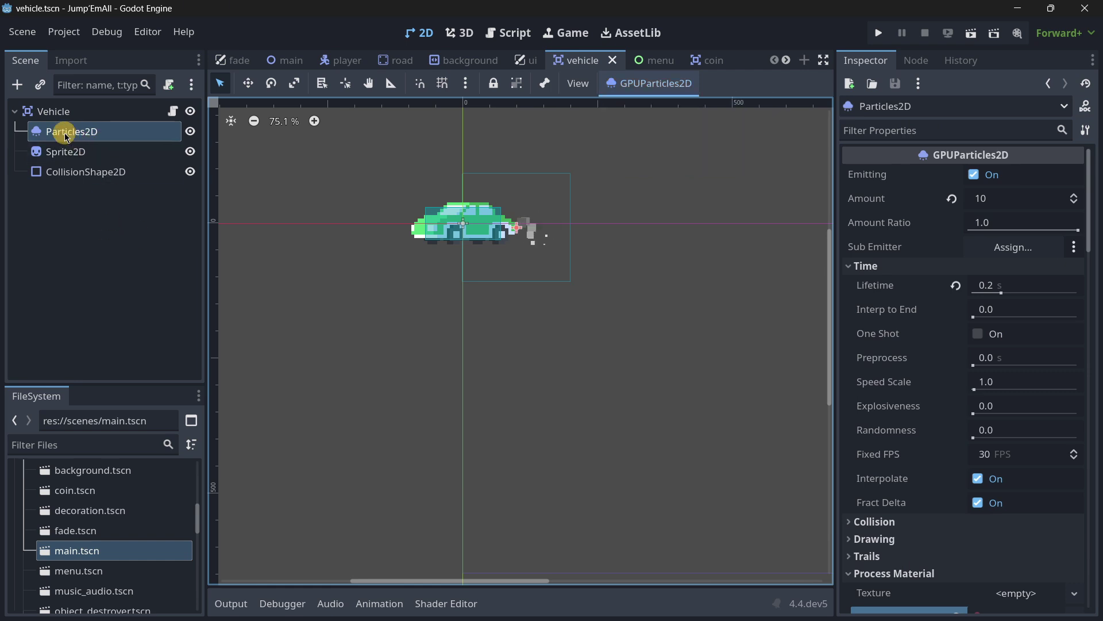
click(69, 113)
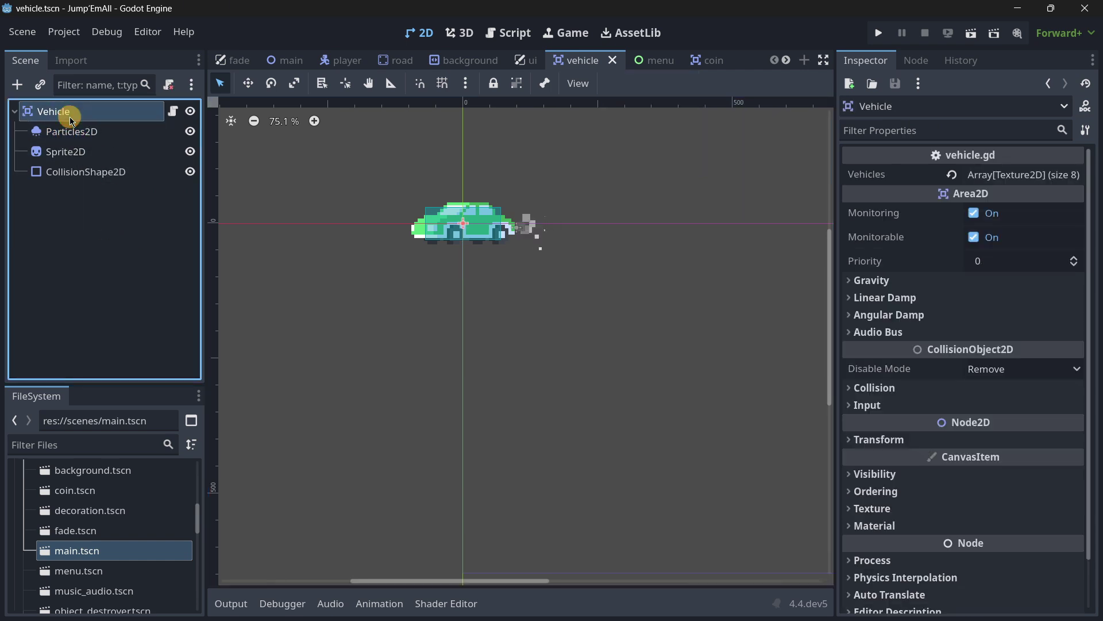
Step: Move the Vehicle sideways with the Move tool, then undo to restore its position
scroll(411, 237, down, 3)
key(w)
shift+drag(458, 219, 563, 309)
key(ctrl+z)
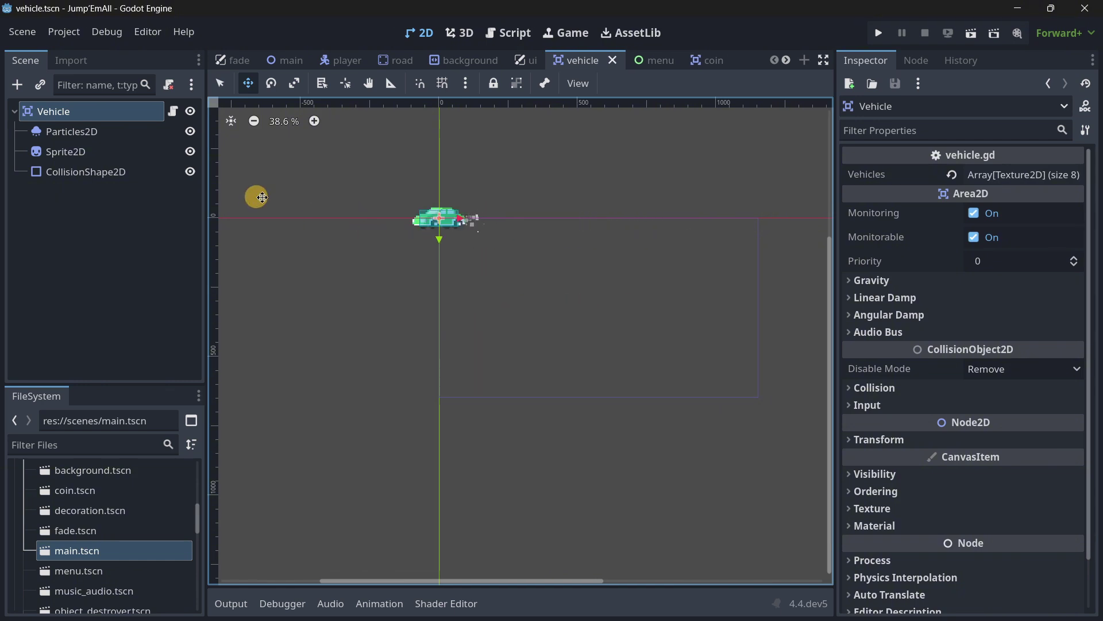
scroll(365, 194, up, 11)
middle_drag(576, 246, 481, 250)
Step: Review Particles2D's Inspector settings: 10 particles, 0.2 s lifetime, gradient colour ramp
click(87, 136)
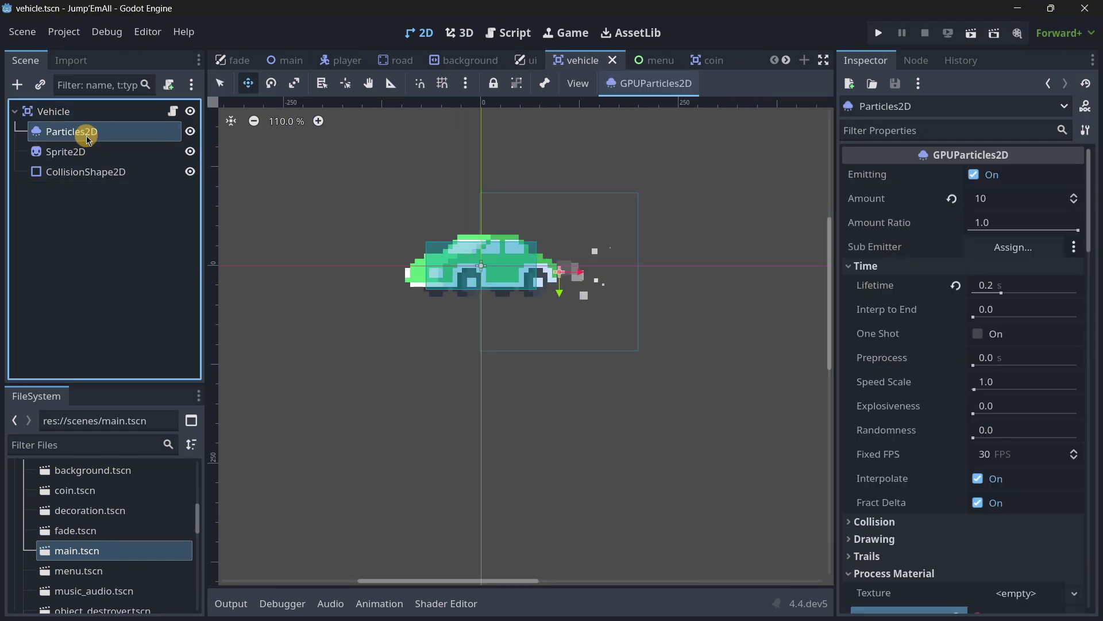
scroll(853, 258, down, 1)
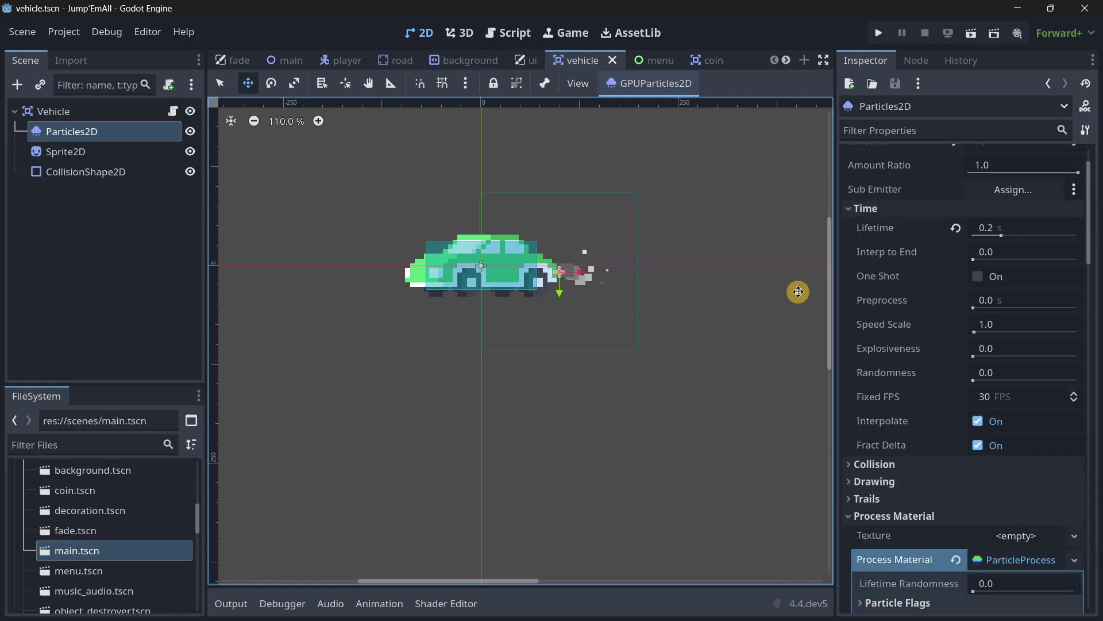
scroll(901, 310, down, 15)
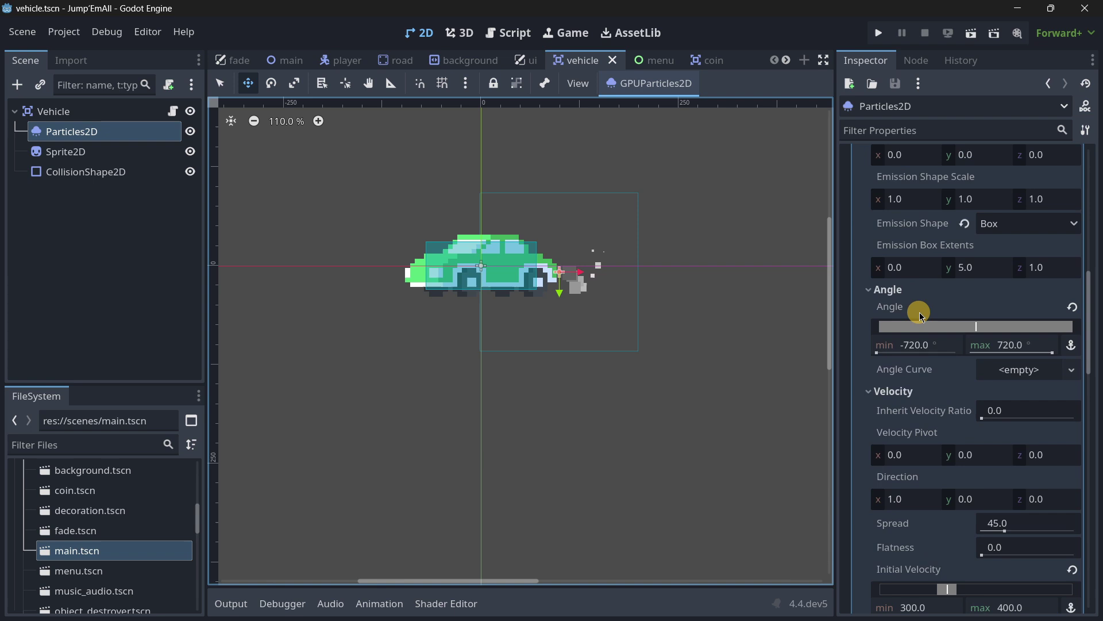
scroll(926, 344, down, 5)
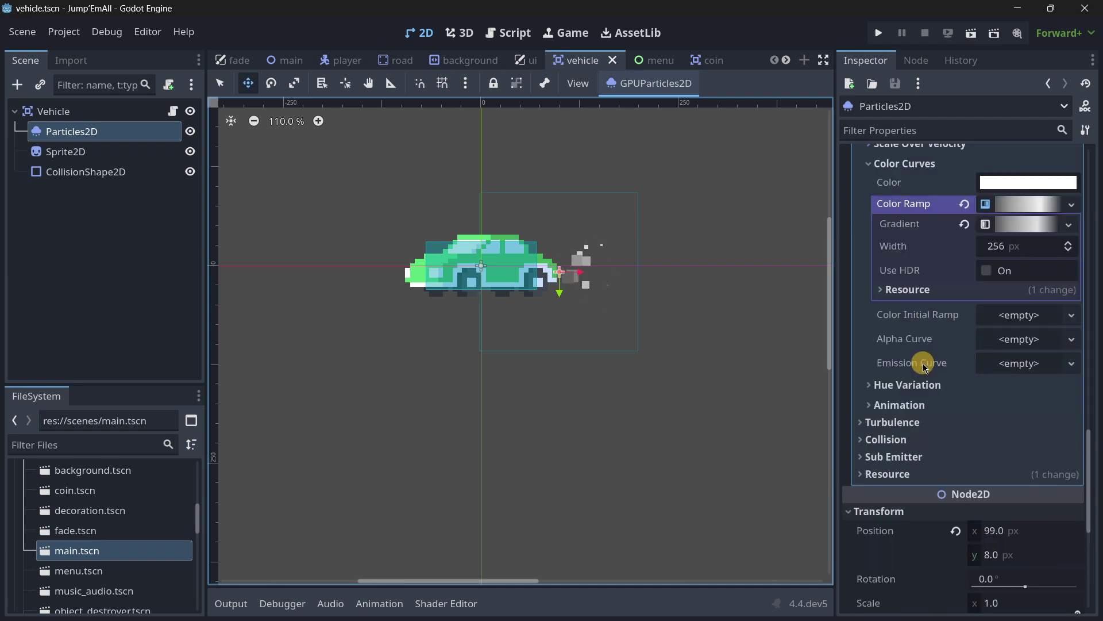
scroll(920, 368, up, 15)
scroll(930, 411, up, 6)
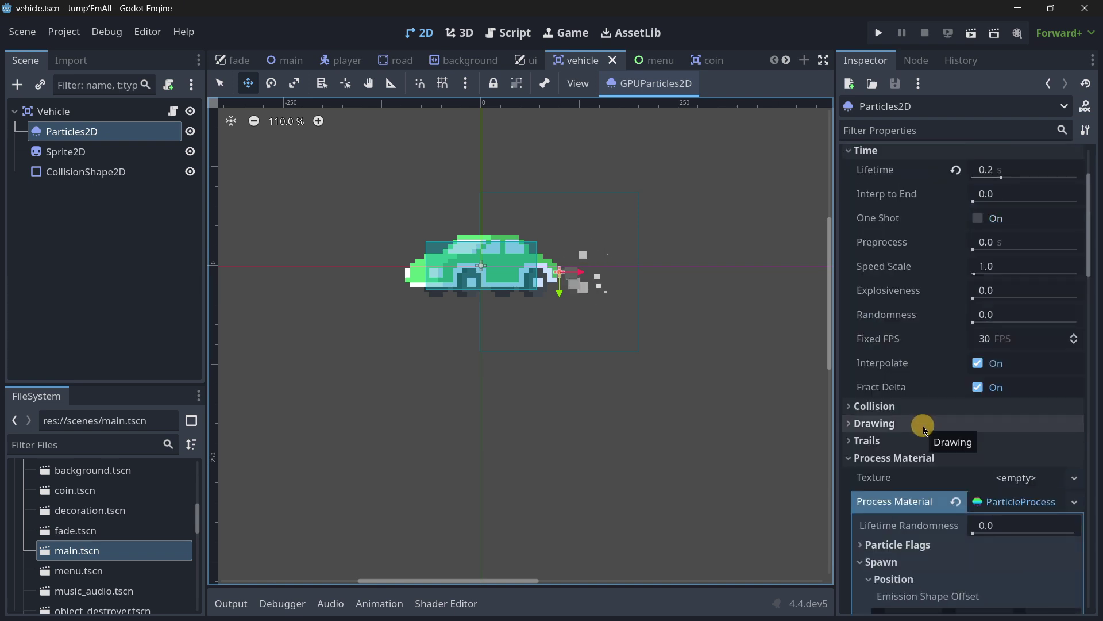
scroll(923, 428, down, 2)
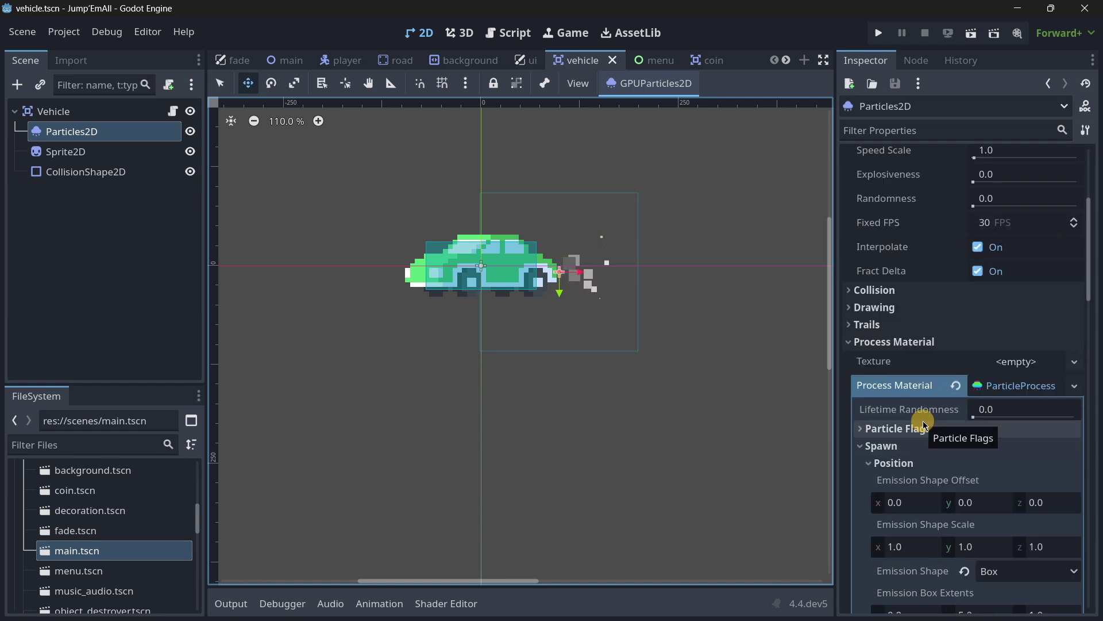
scroll(923, 425, up, 4)
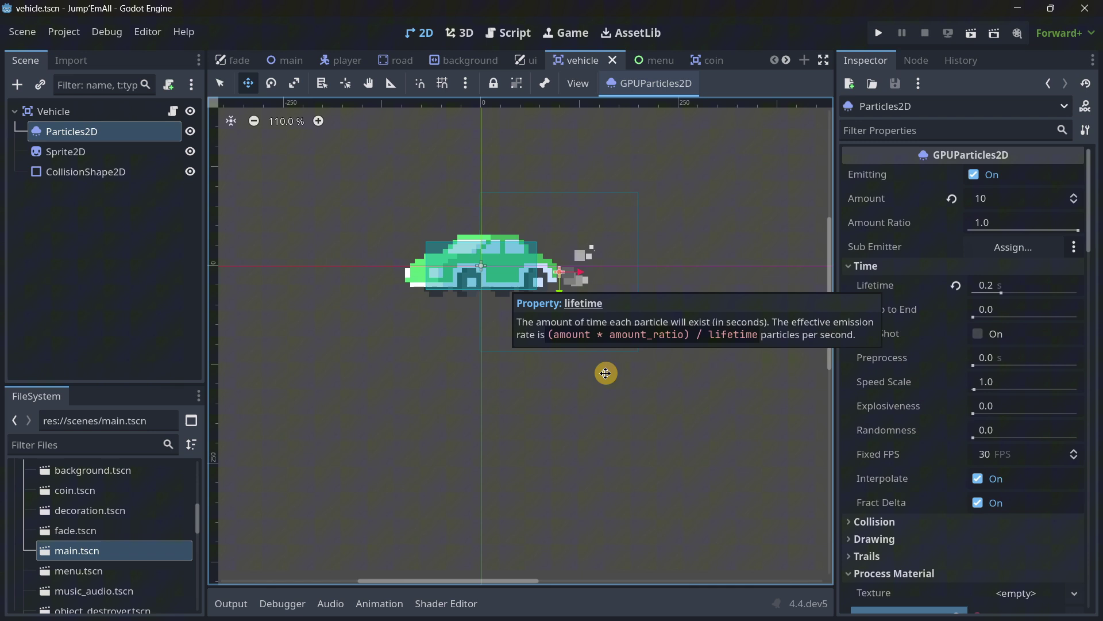
middle_drag(424, 322, 438, 335)
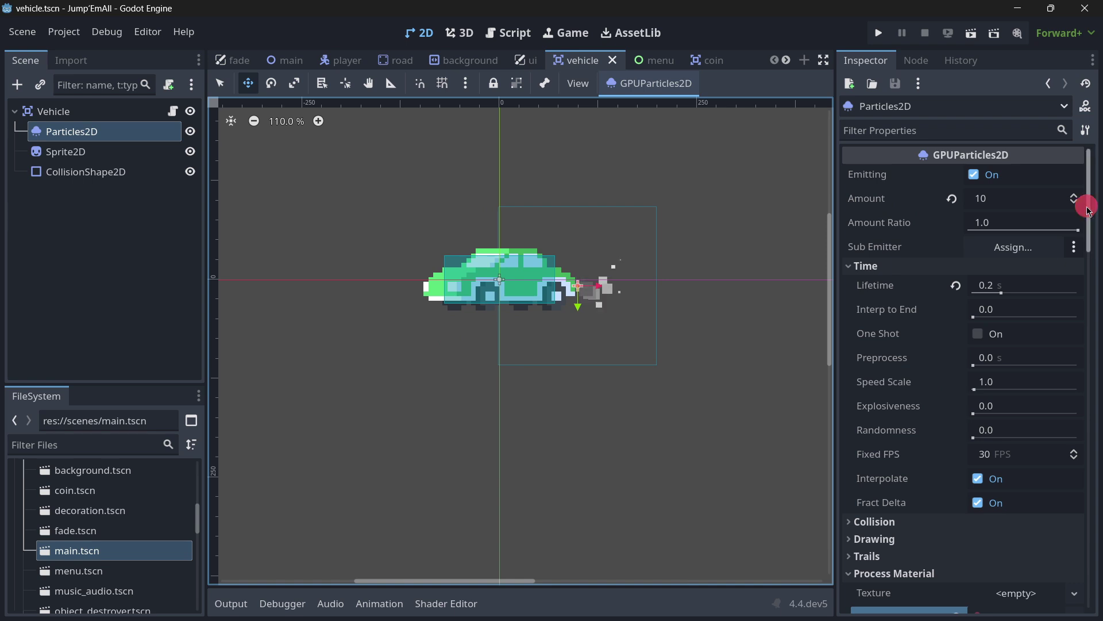
drag(1088, 208, 1085, 316)
scroll(665, 289, up, 9)
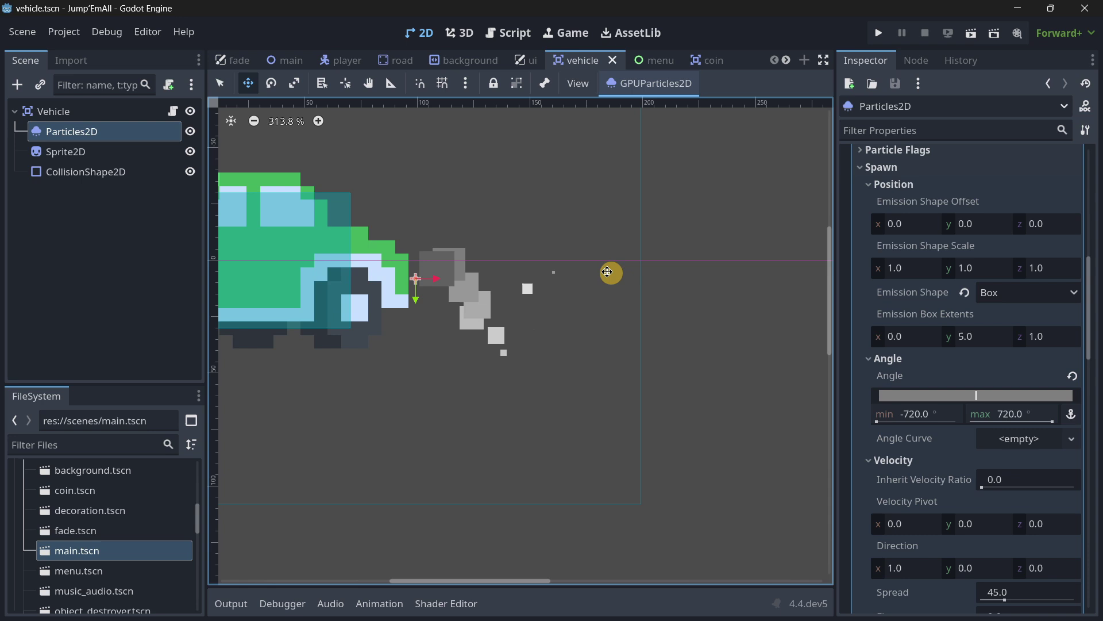
scroll(607, 272, up, 5)
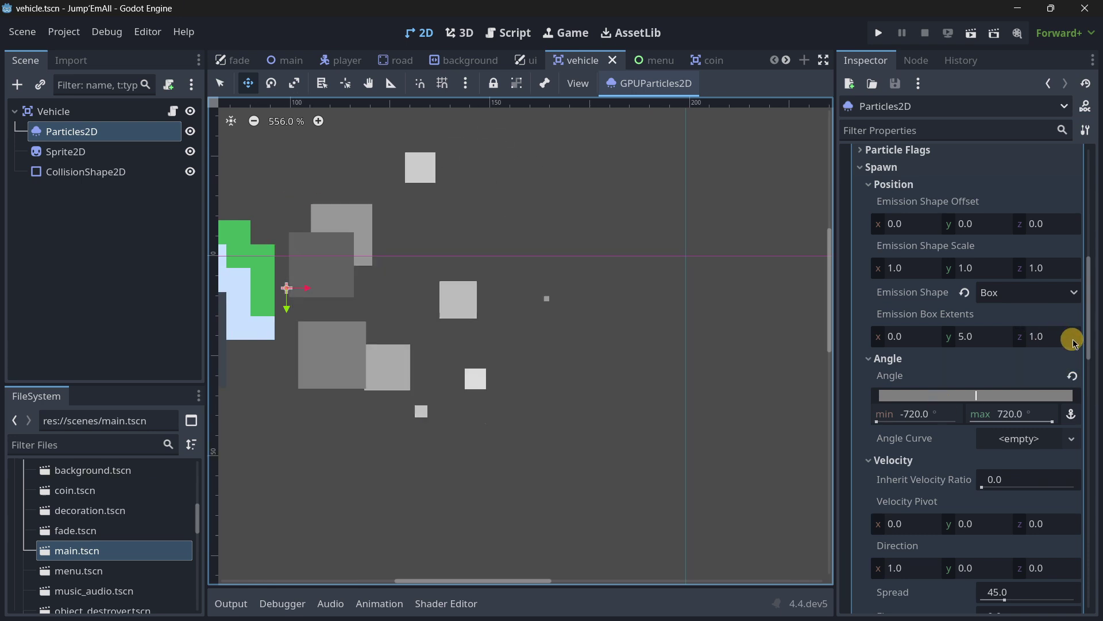
drag(1085, 319, 1099, 366)
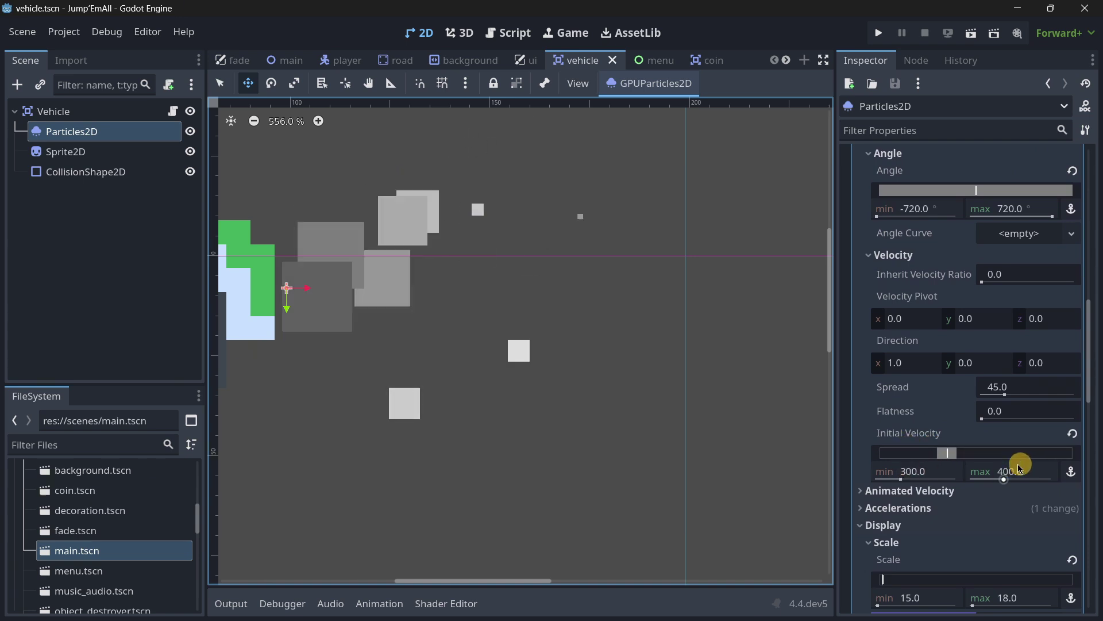
drag(1090, 382, 1096, 430)
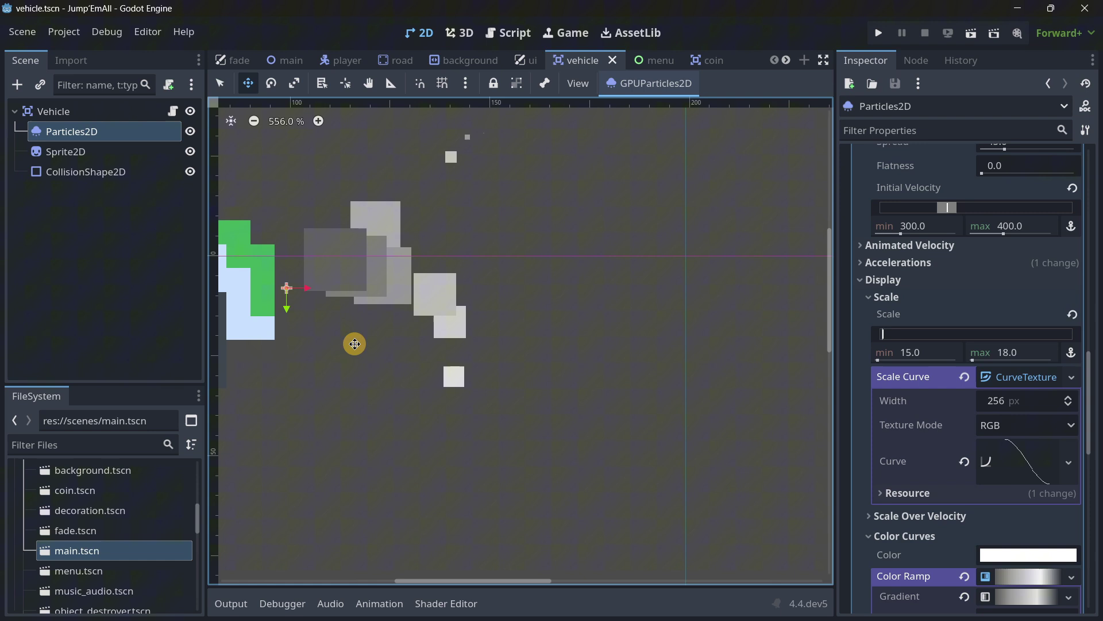
scroll(312, 274, up, 6)
scroll(386, 327, down, 9)
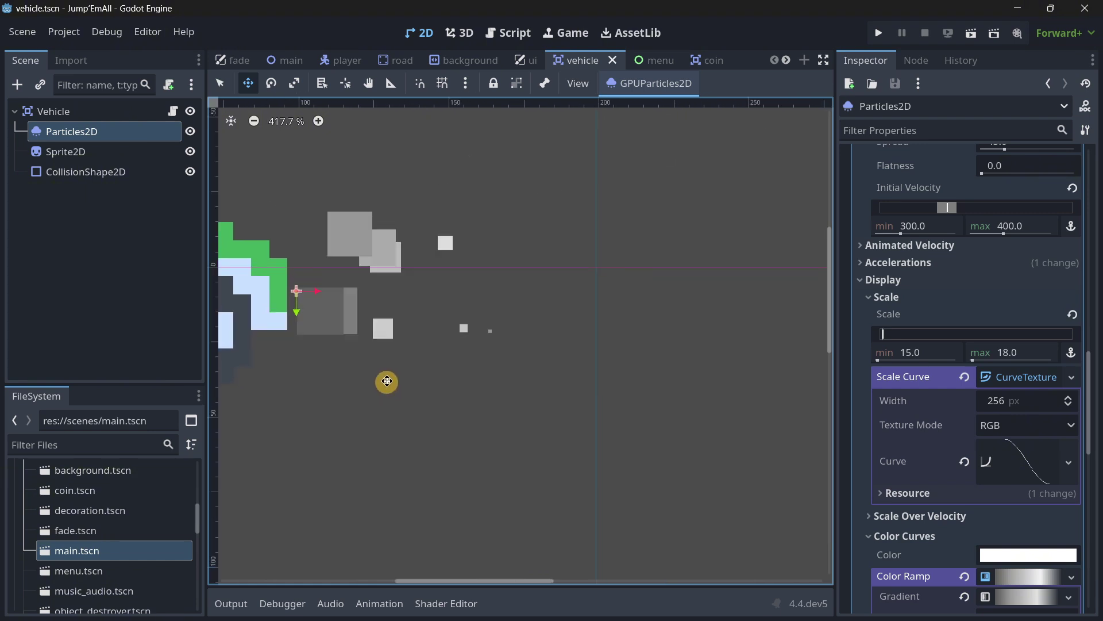
scroll(426, 405, up, 6)
scroll(447, 400, down, 4)
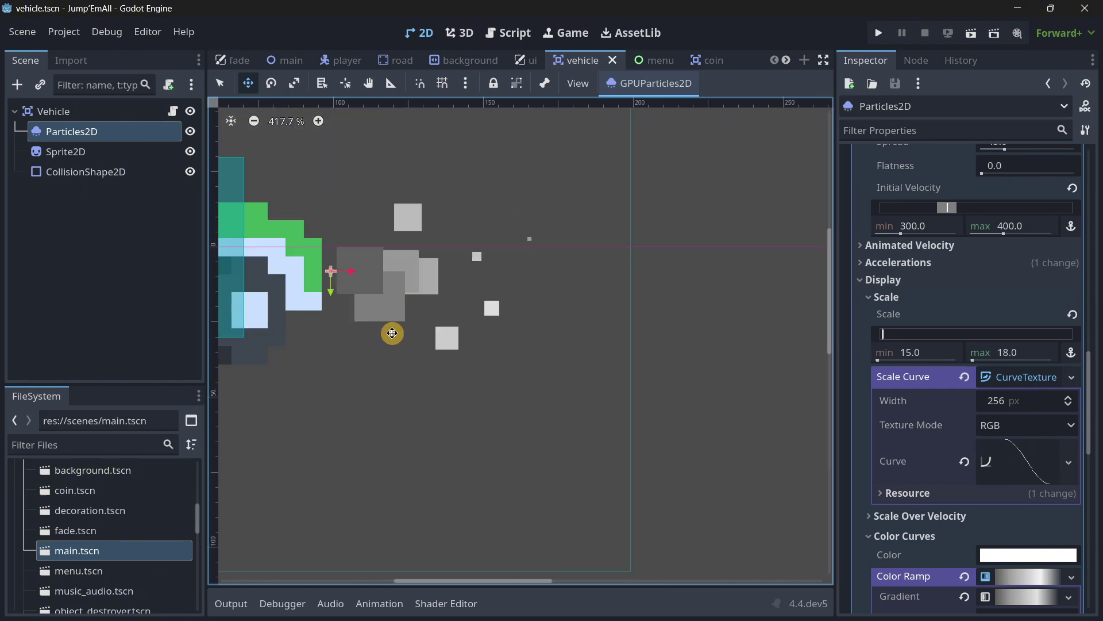
scroll(943, 317, down, 4)
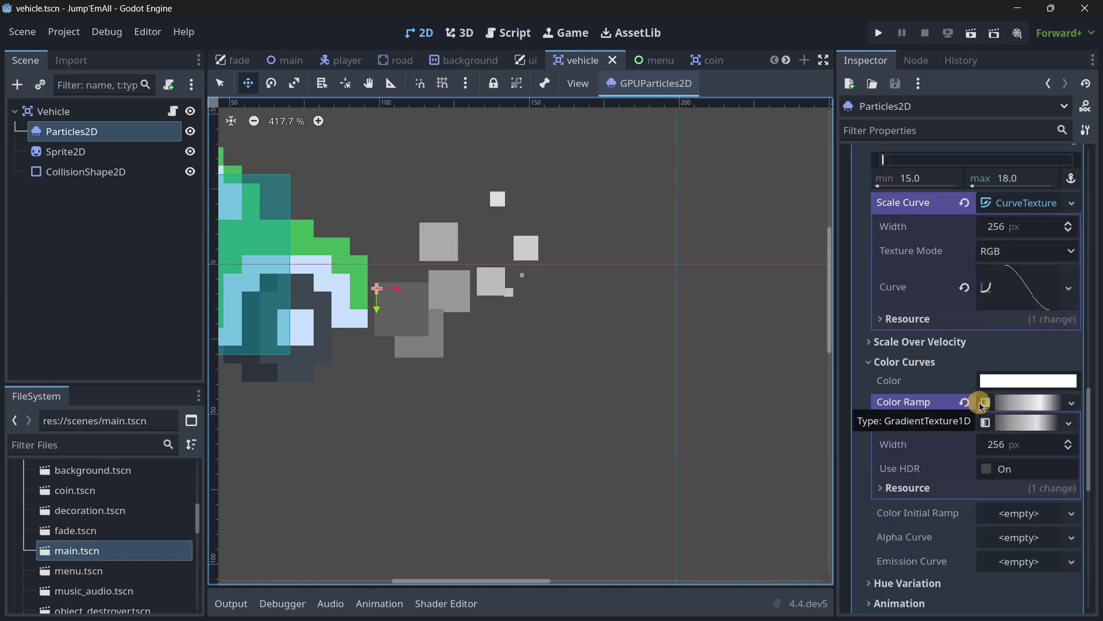
scroll(953, 402, down, 4)
scroll(946, 402, down, 3)
scroll(717, 315, down, 5)
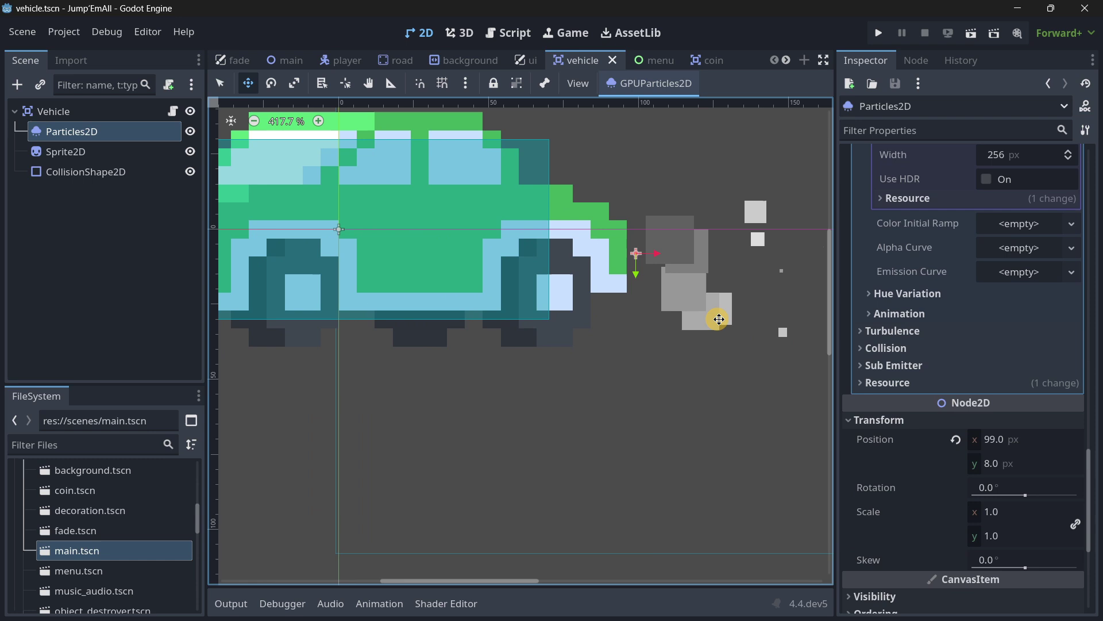
scroll(627, 303, down, 6)
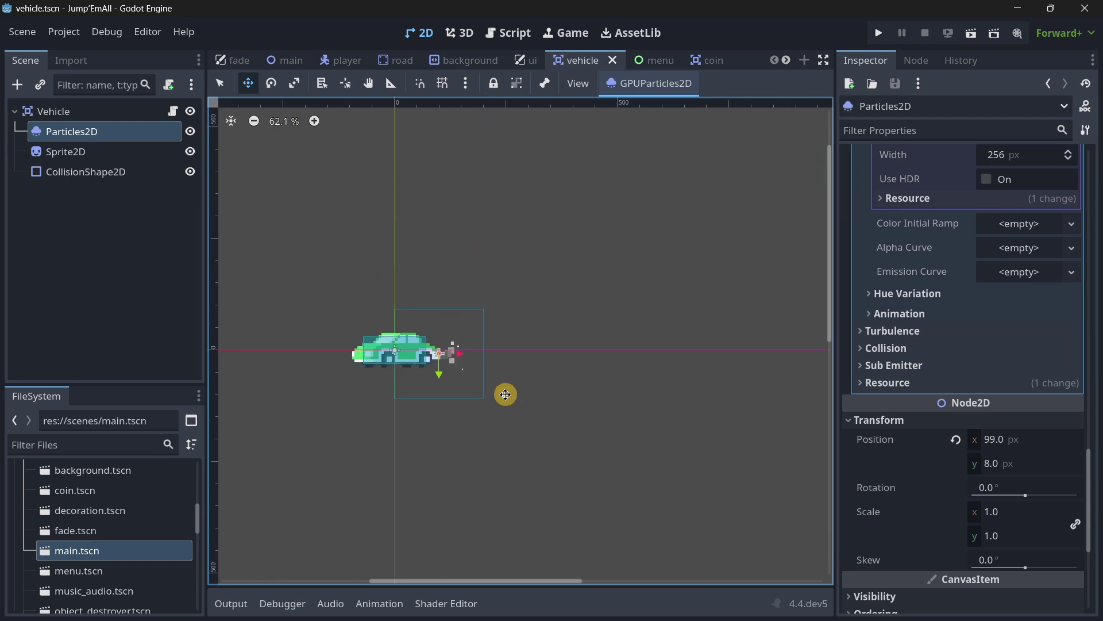
scroll(407, 329, down, 2)
scroll(992, 399, up, 15)
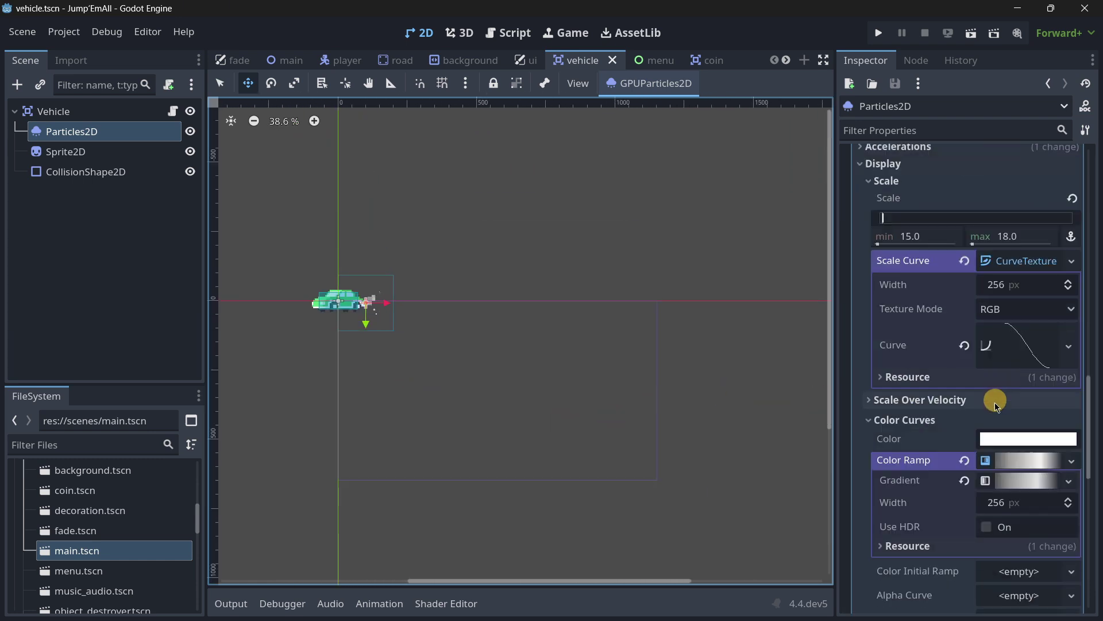
scroll(983, 429, up, 5)
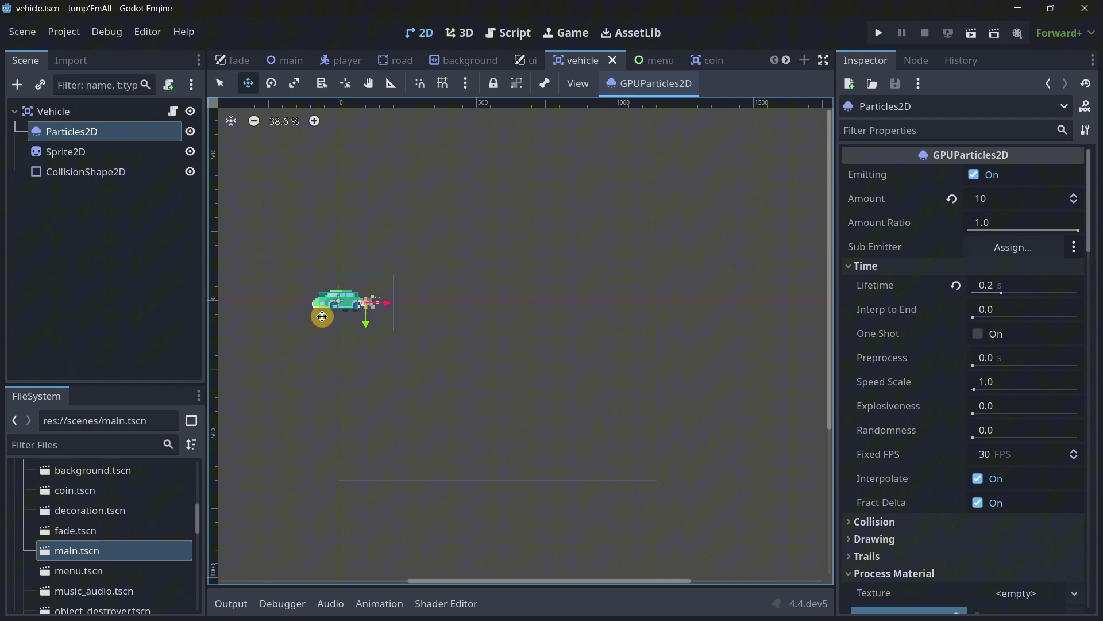
Step: Hide the vehicle's Particles2D exhaust with its eye icon and run the project
scroll(322, 316, up, 2)
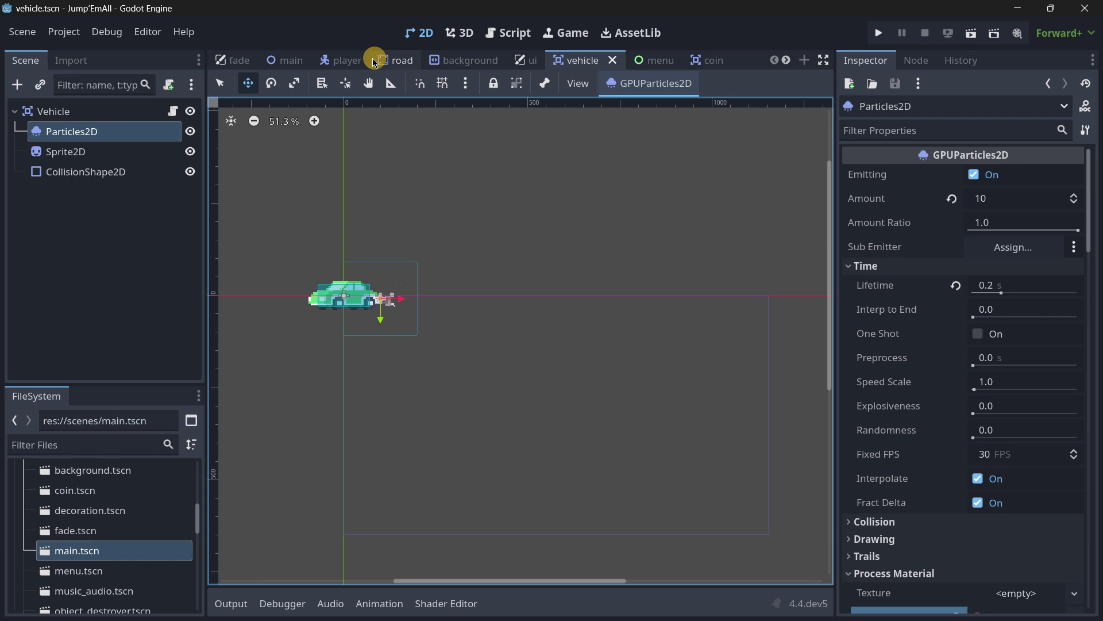
click(288, 59)
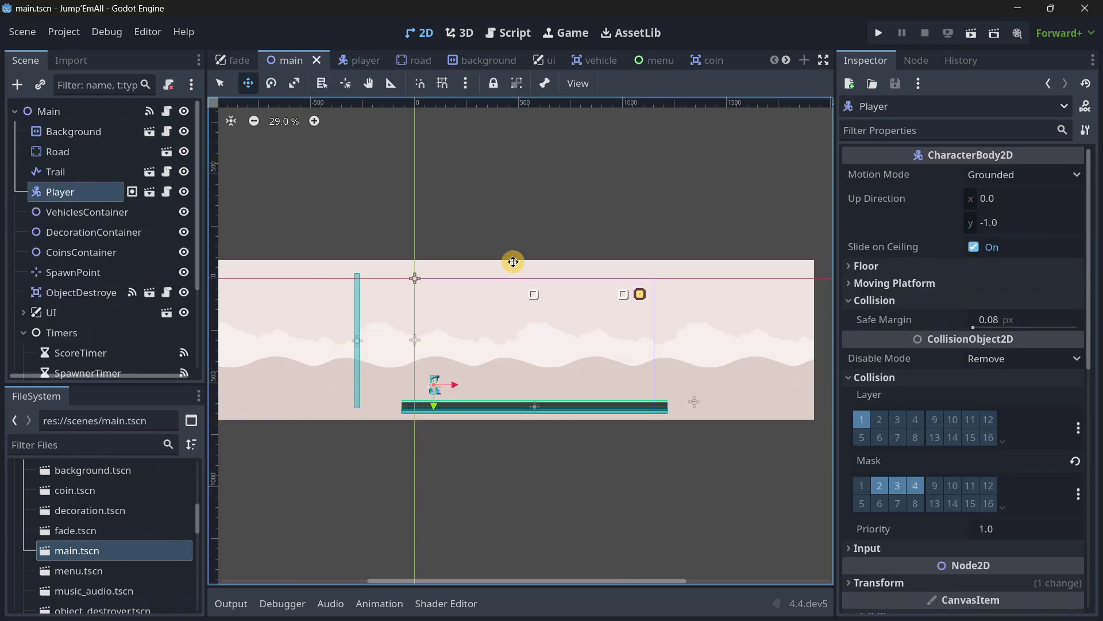
click(595, 60)
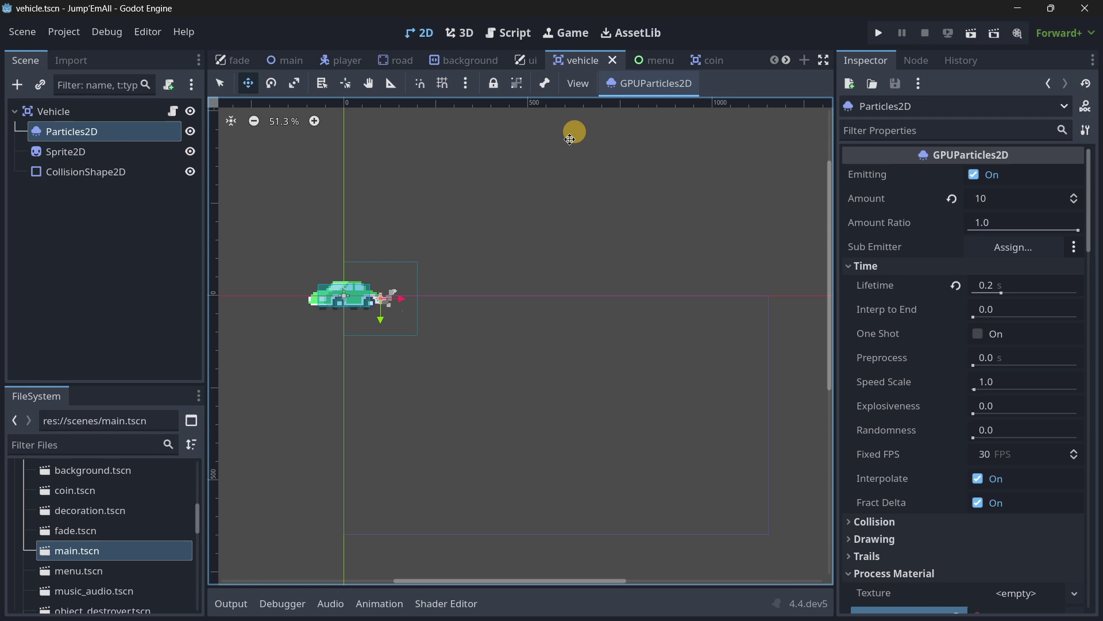
click(190, 134)
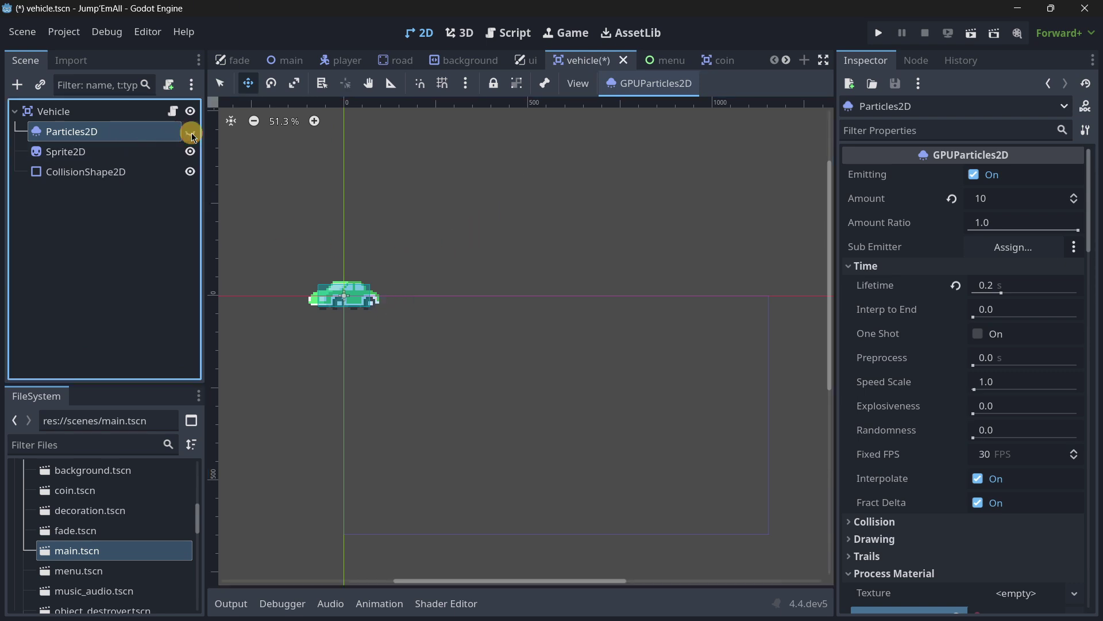
click(878, 36)
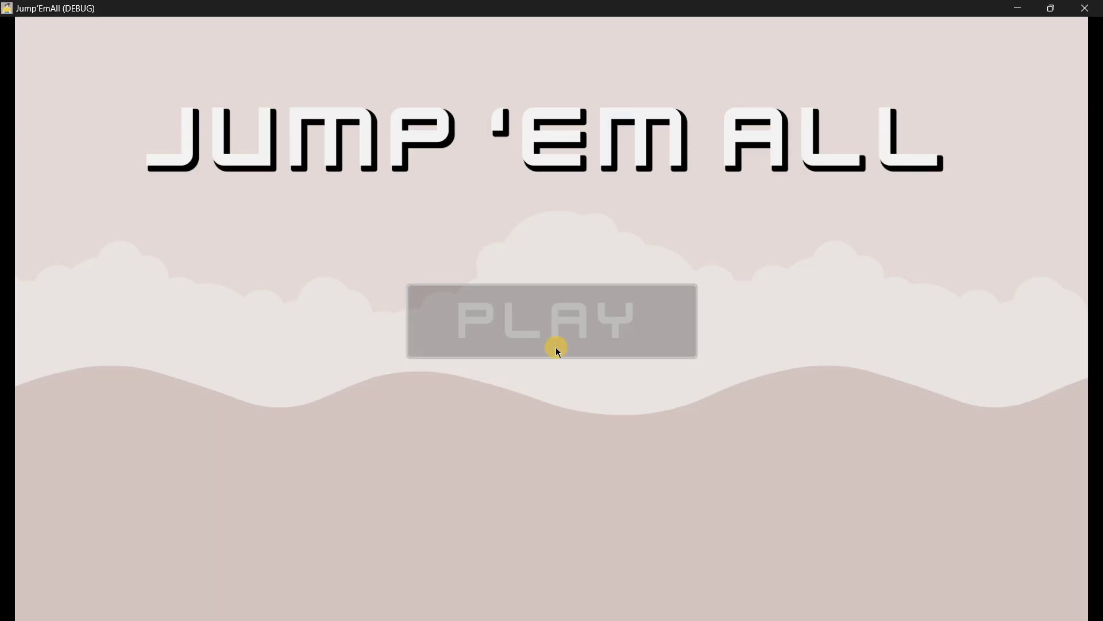
Step: Play a run jumping the taxi, red car and blue car to score 10, then close the game
click(557, 345)
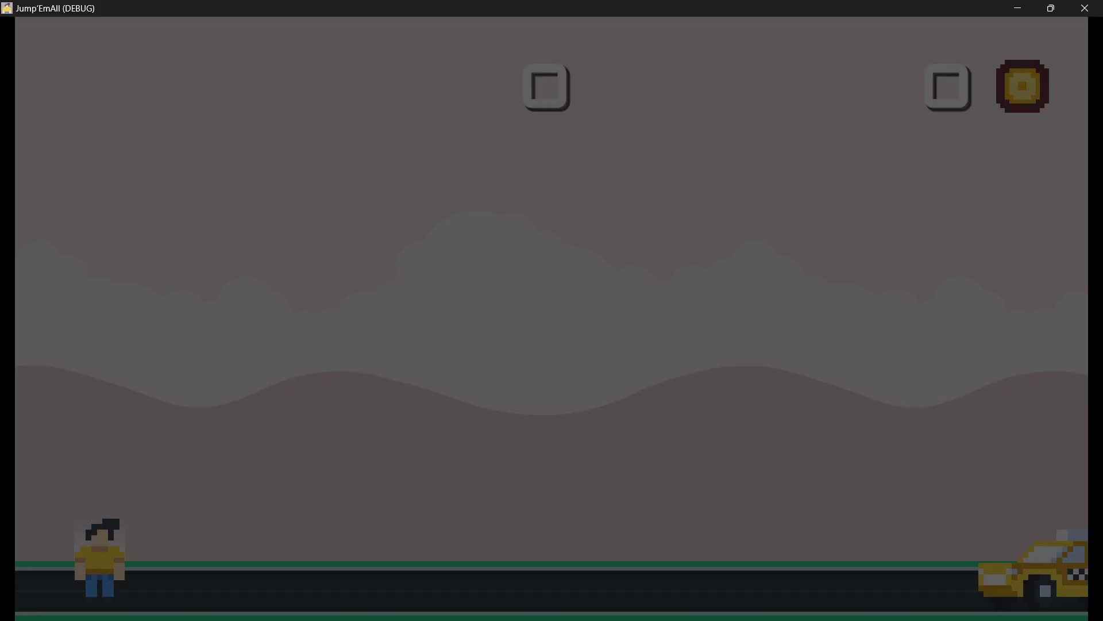
key(Right)
key(space)
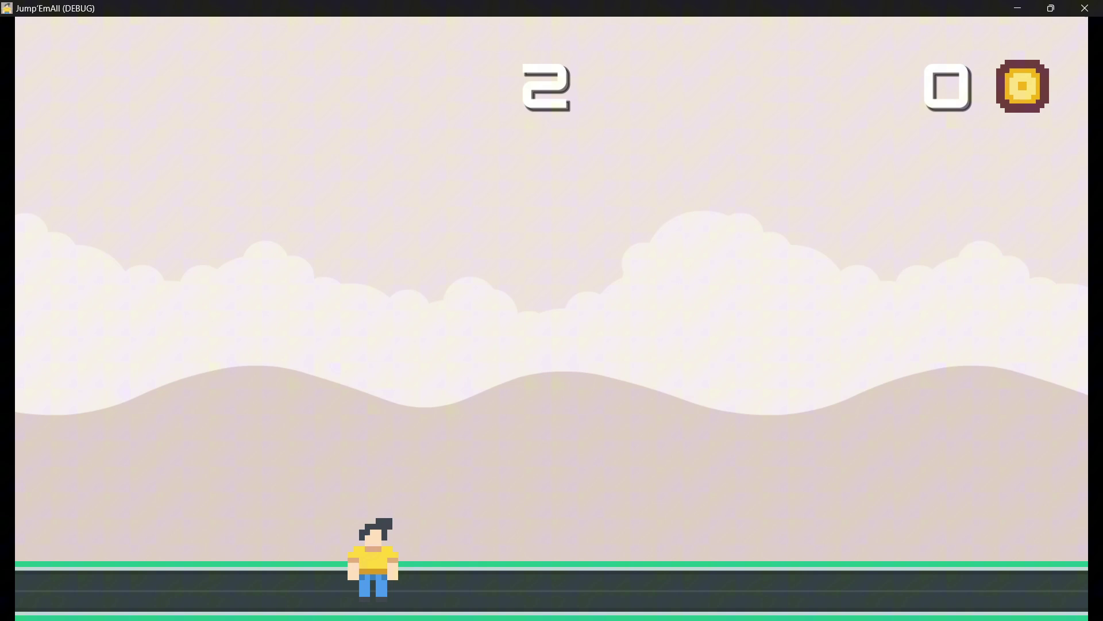
key(space)
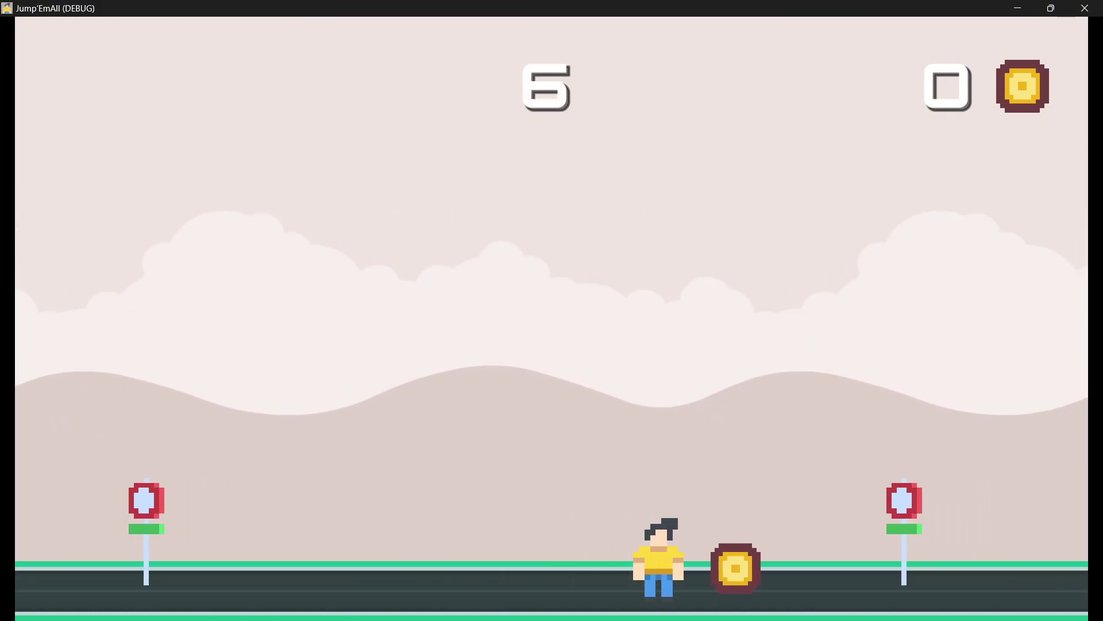
key(space)
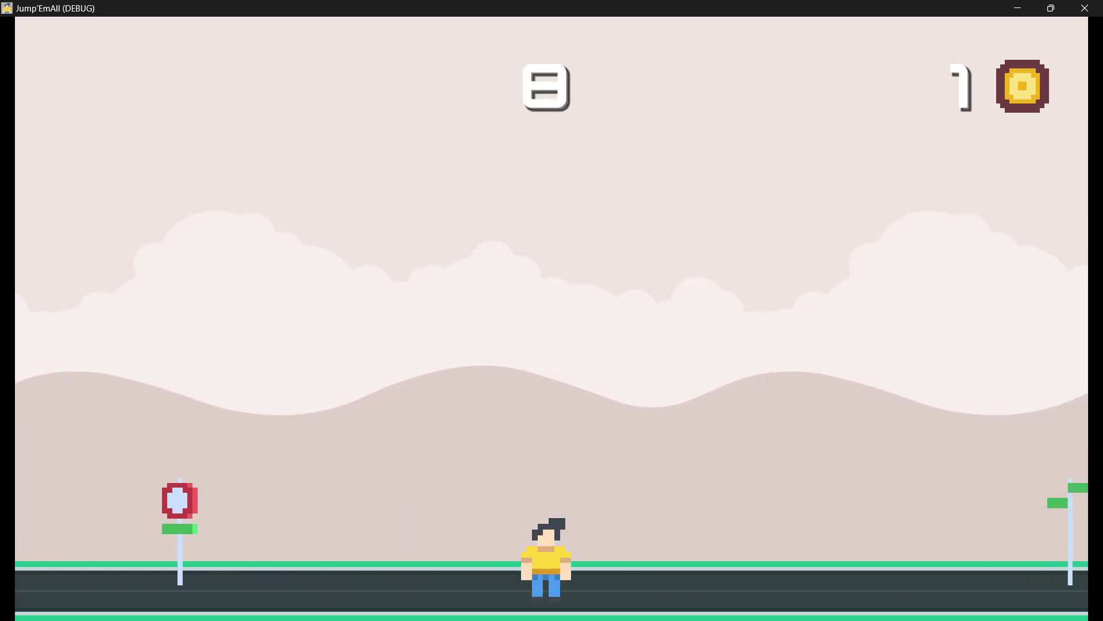
key(space)
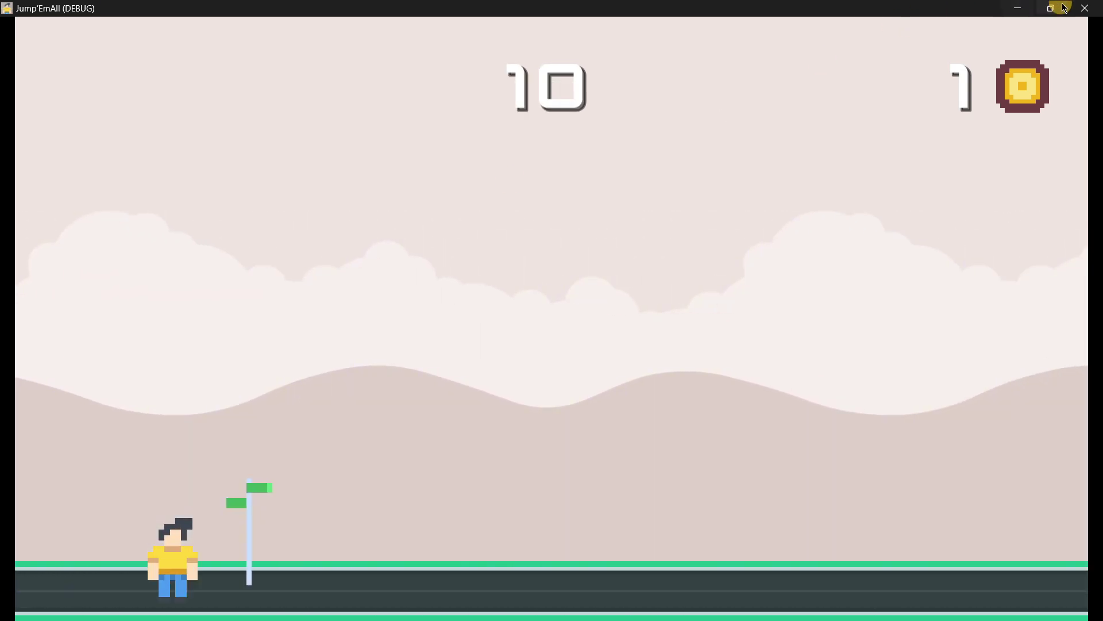
click(1084, 8)
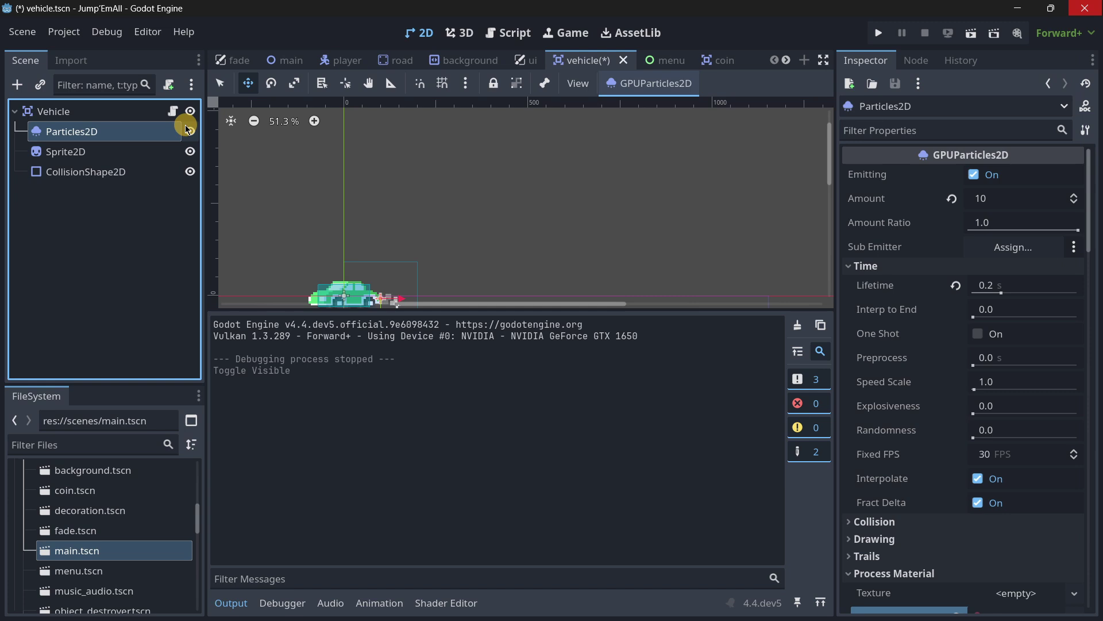
click(173, 111)
click(237, 594)
scroll(440, 418, up, 1)
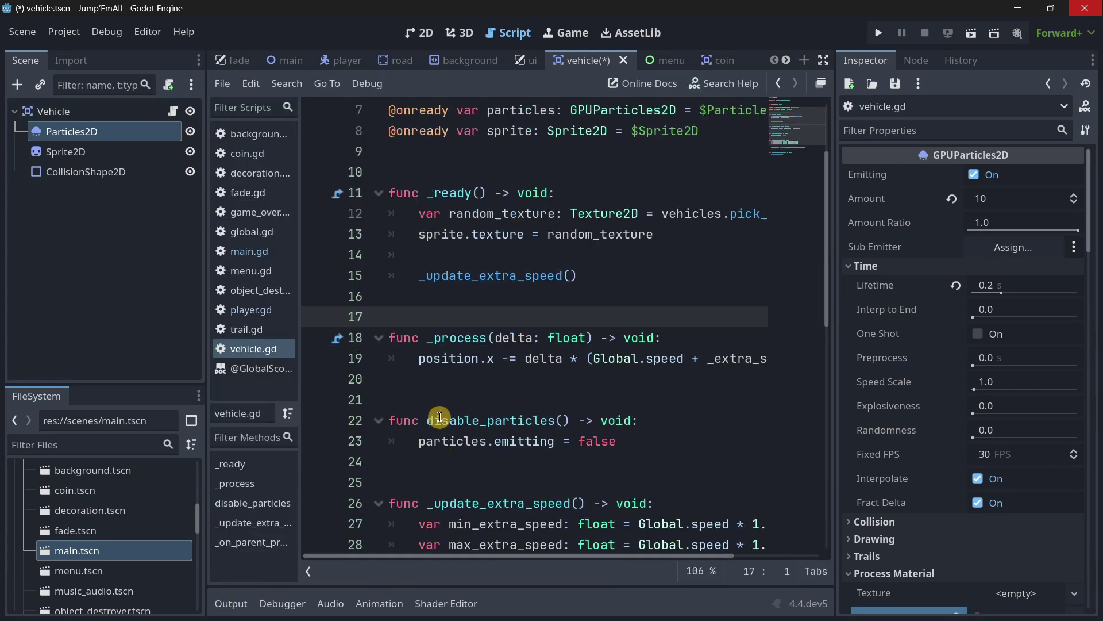
mouse_move(422, 358)
mouse_down()
mouse_move(888, 350)
mouse_move(421, 354)
mouse_up()
click(421, 354)
drag(452, 553, 378, 539)
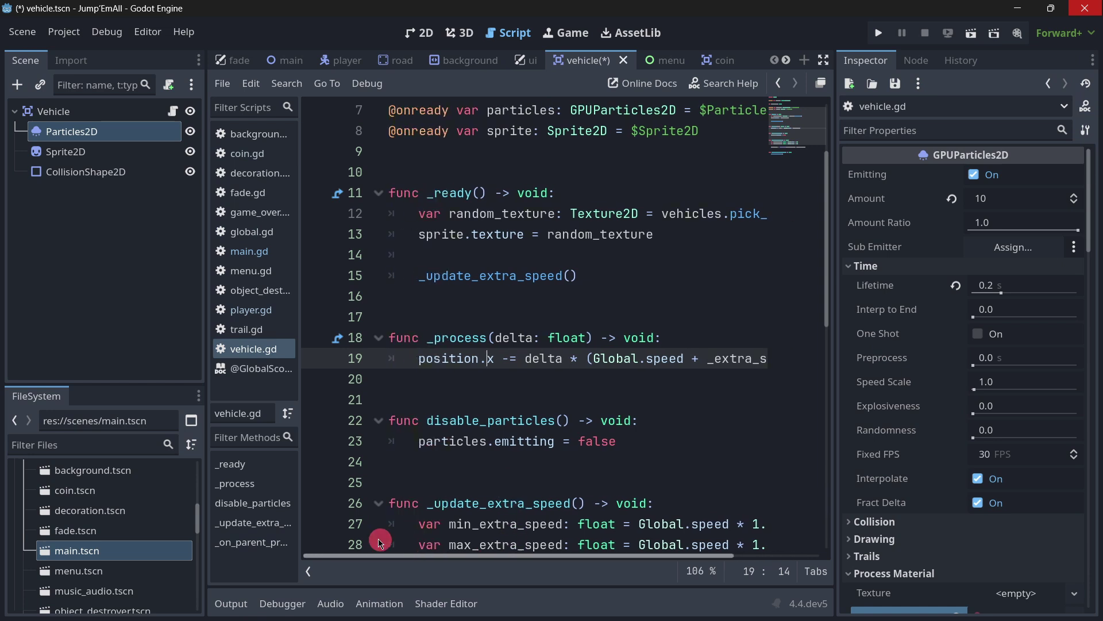
double_click(428, 353)
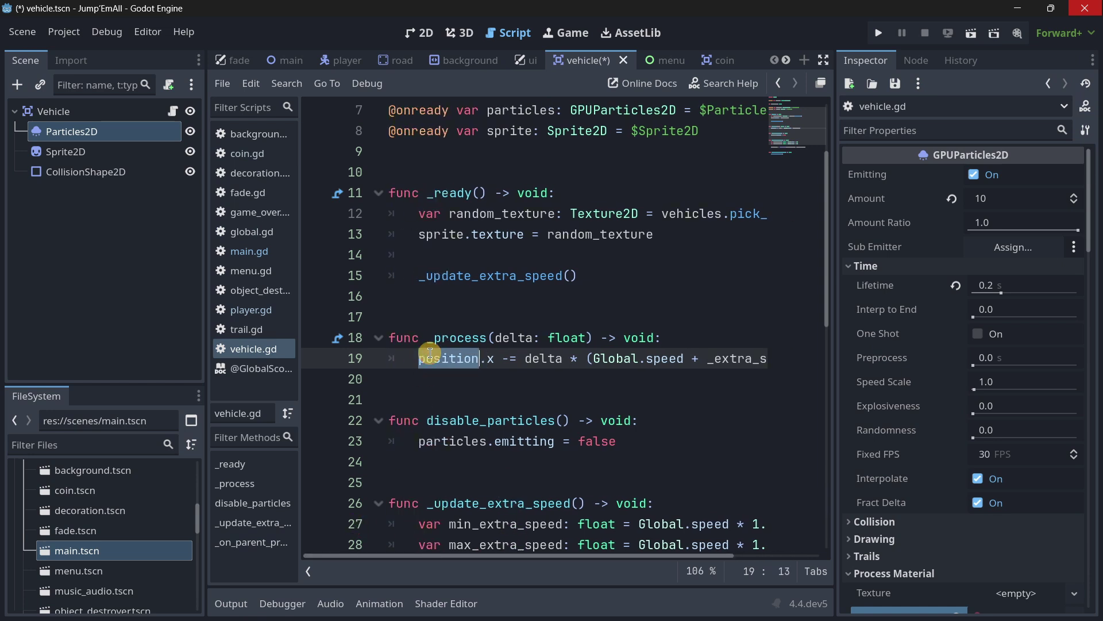
click(413, 35)
middle_drag(418, 306, 449, 314)
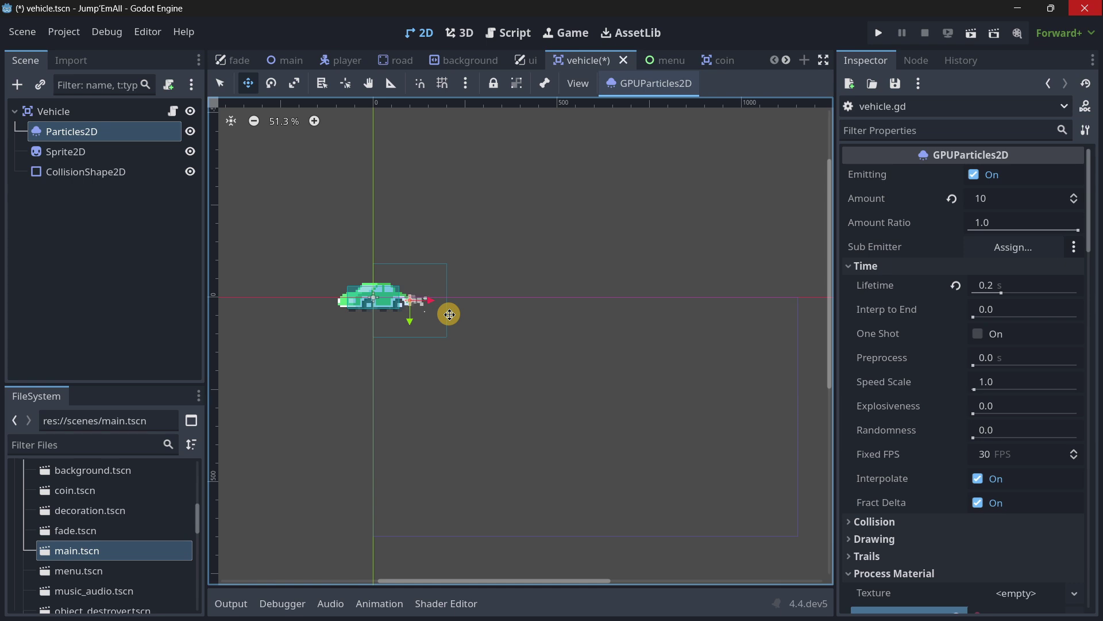
click(342, 61)
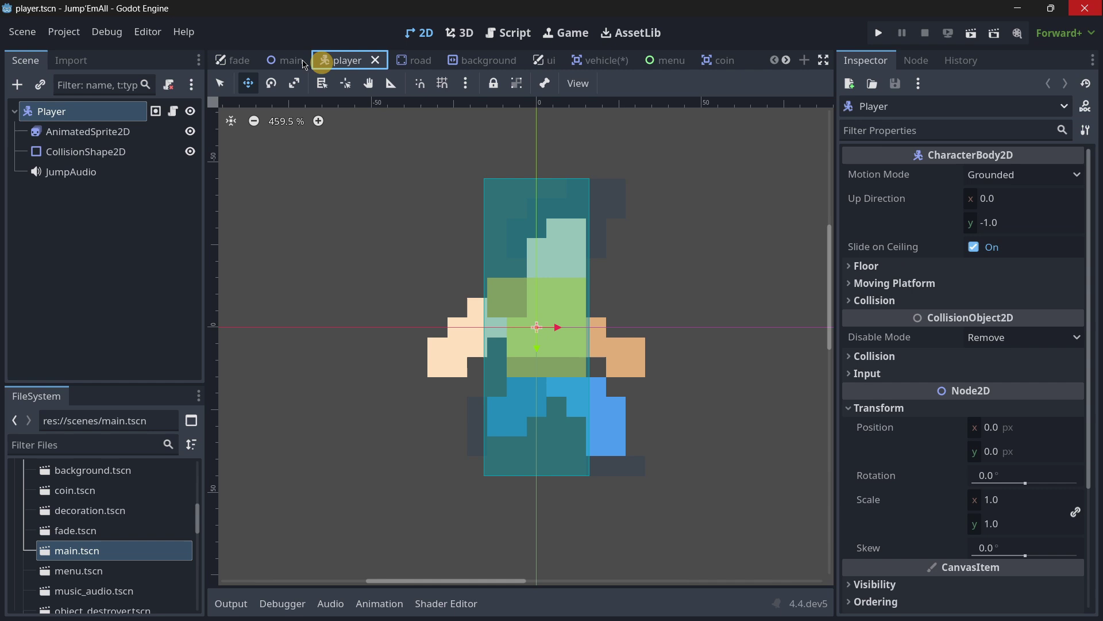
click(303, 62)
click(92, 171)
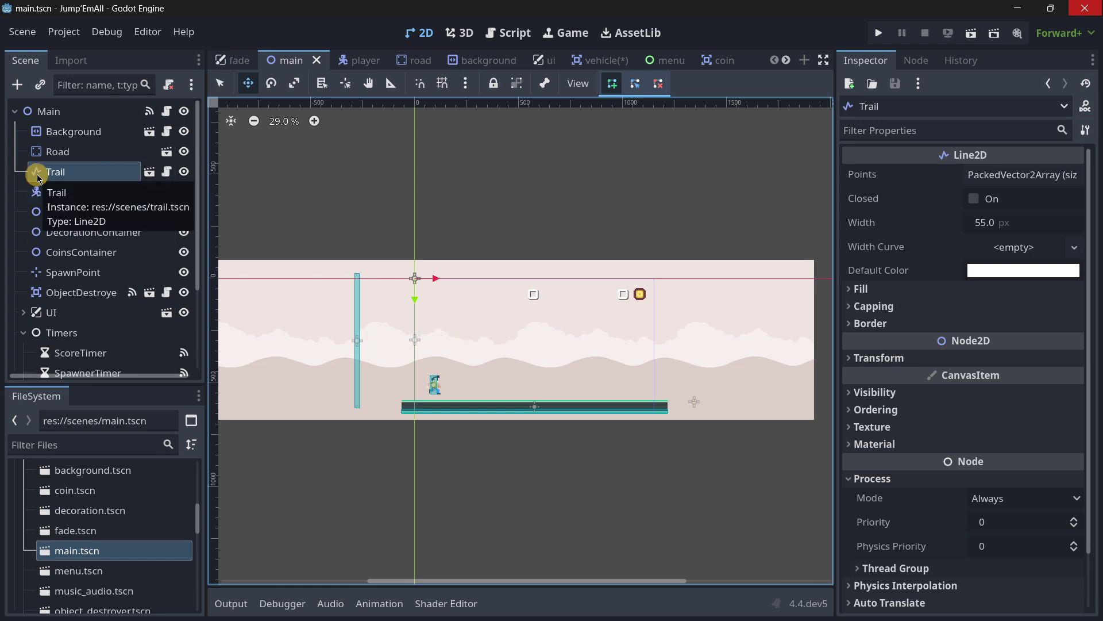
click(167, 172)
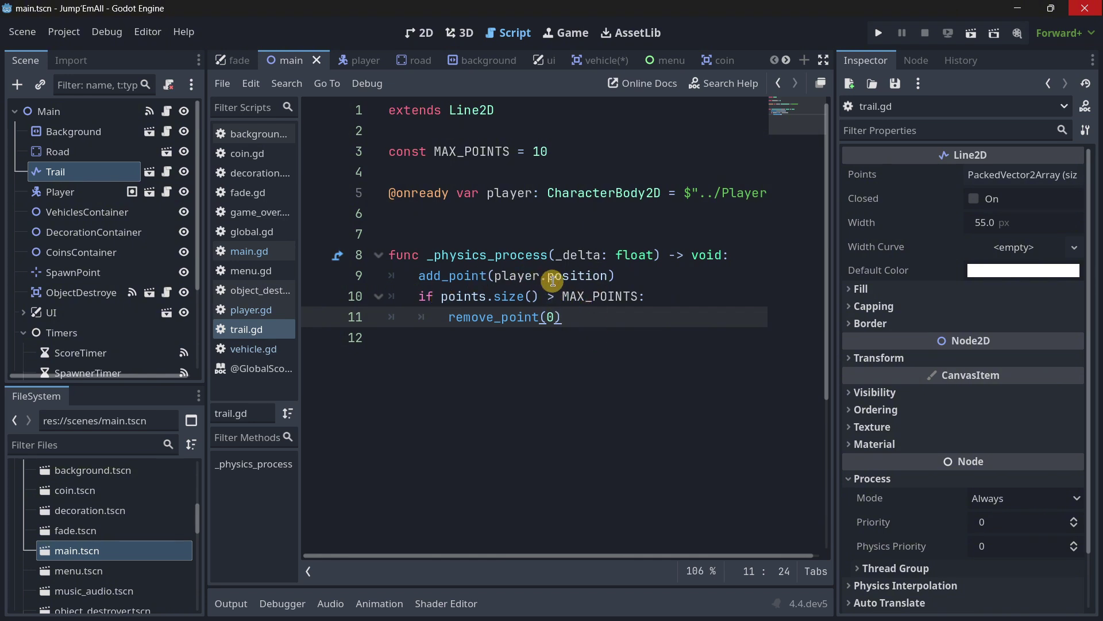
drag(436, 155, 562, 150)
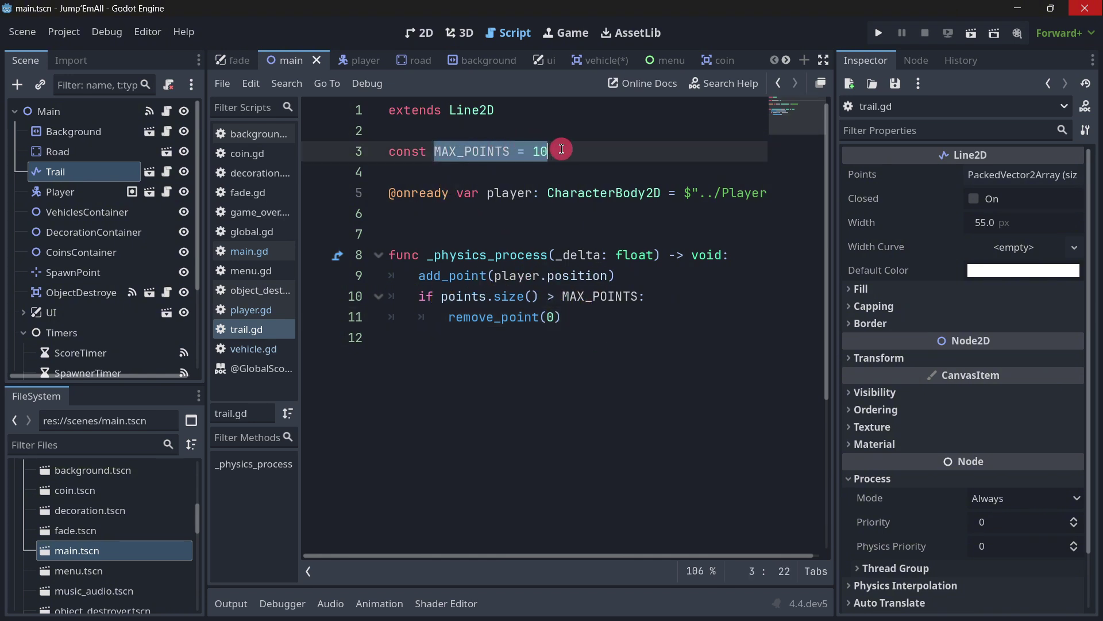
click(561, 150)
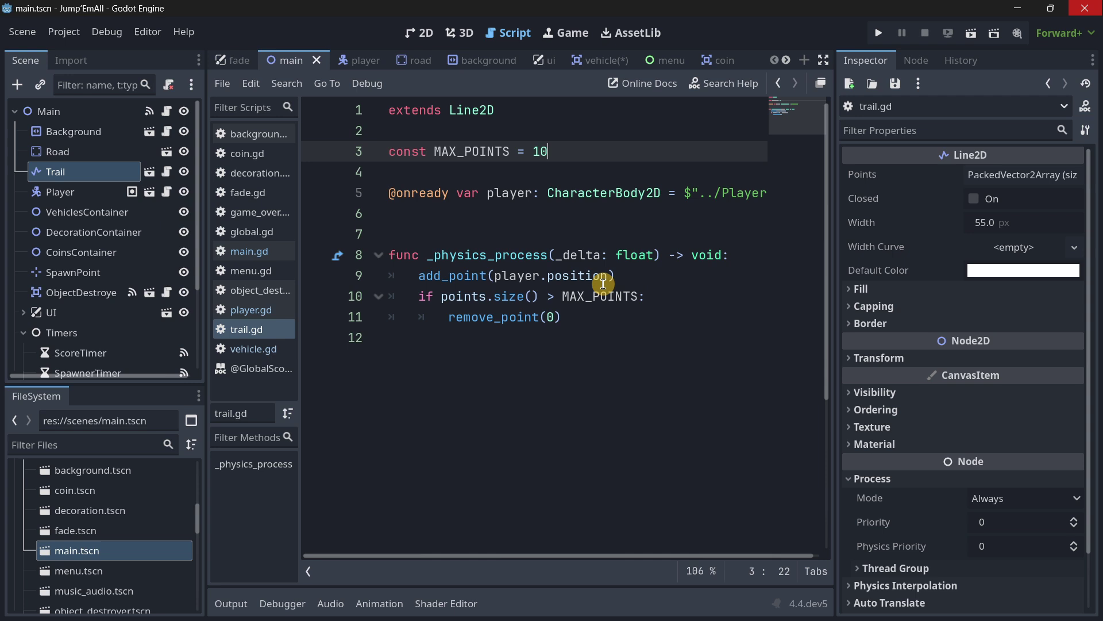
drag(616, 277, 416, 282)
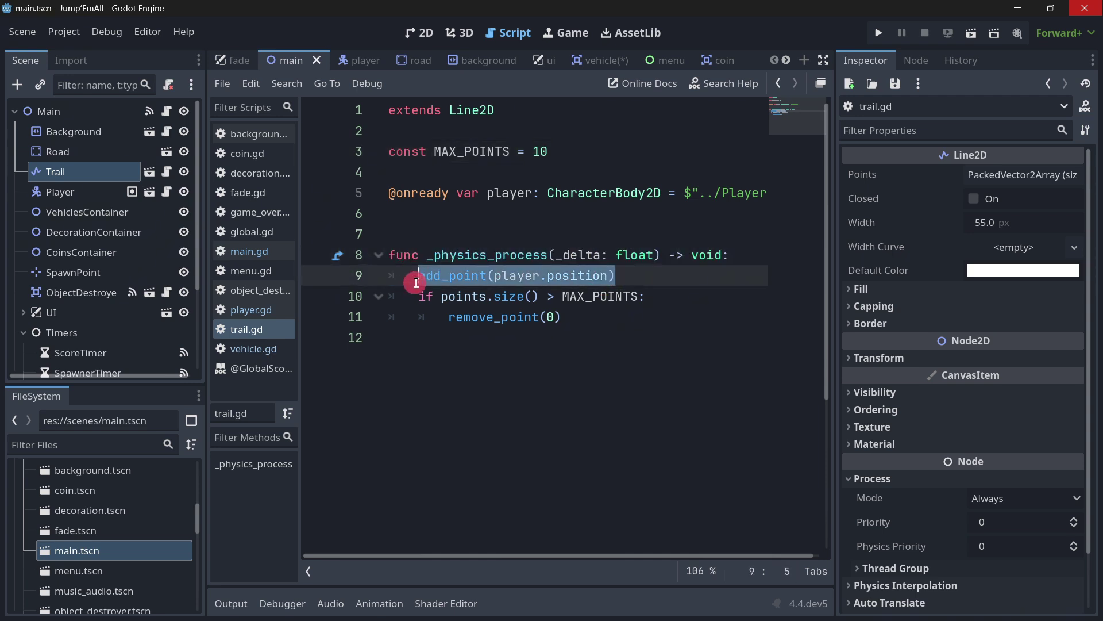
click(416, 282)
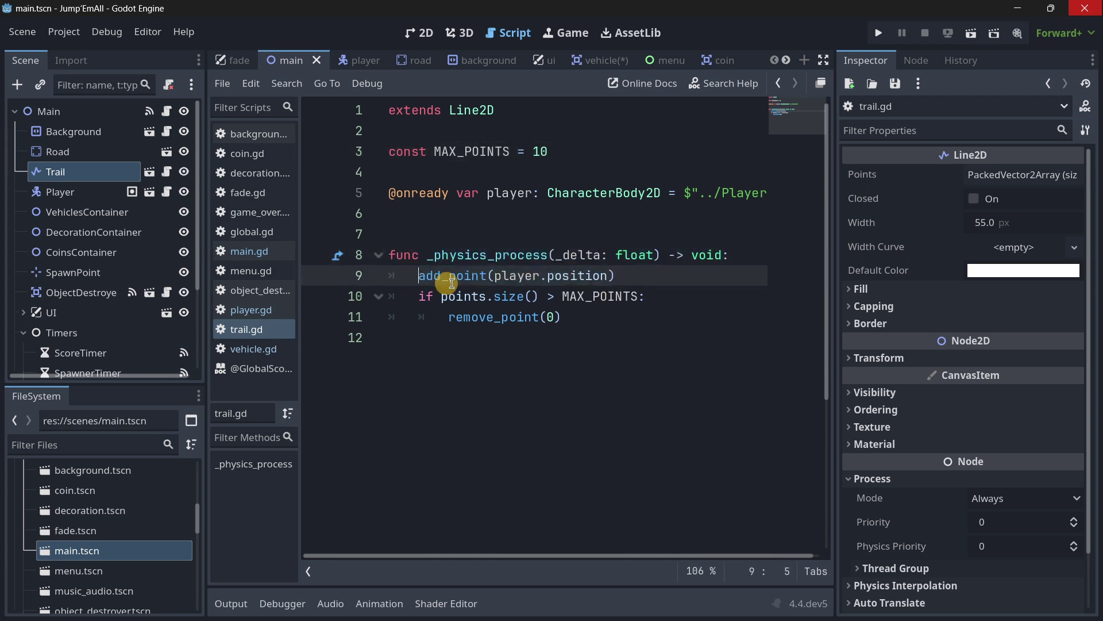
drag(625, 276, 409, 281)
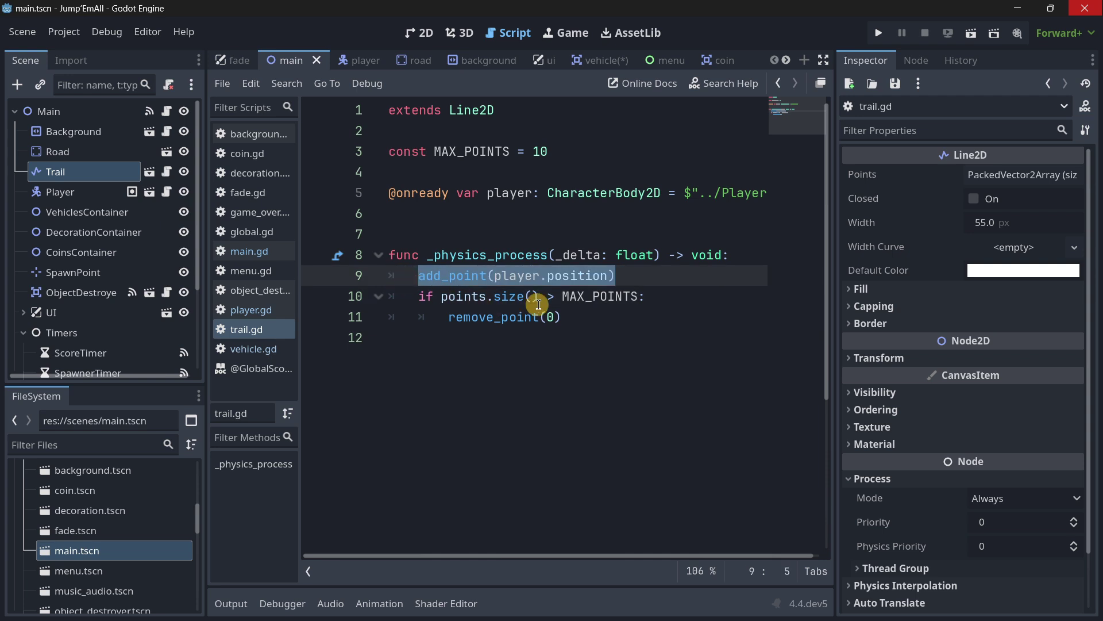
drag(593, 296, 542, 315)
drag(422, 296, 567, 310)
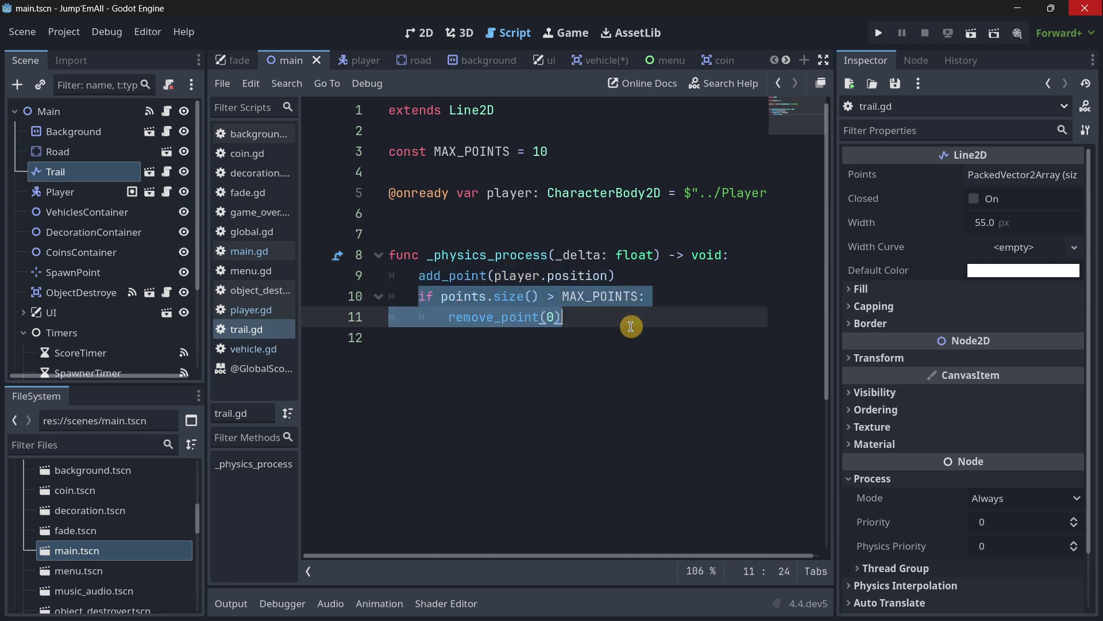
click(608, 322)
drag(420, 299, 515, 304)
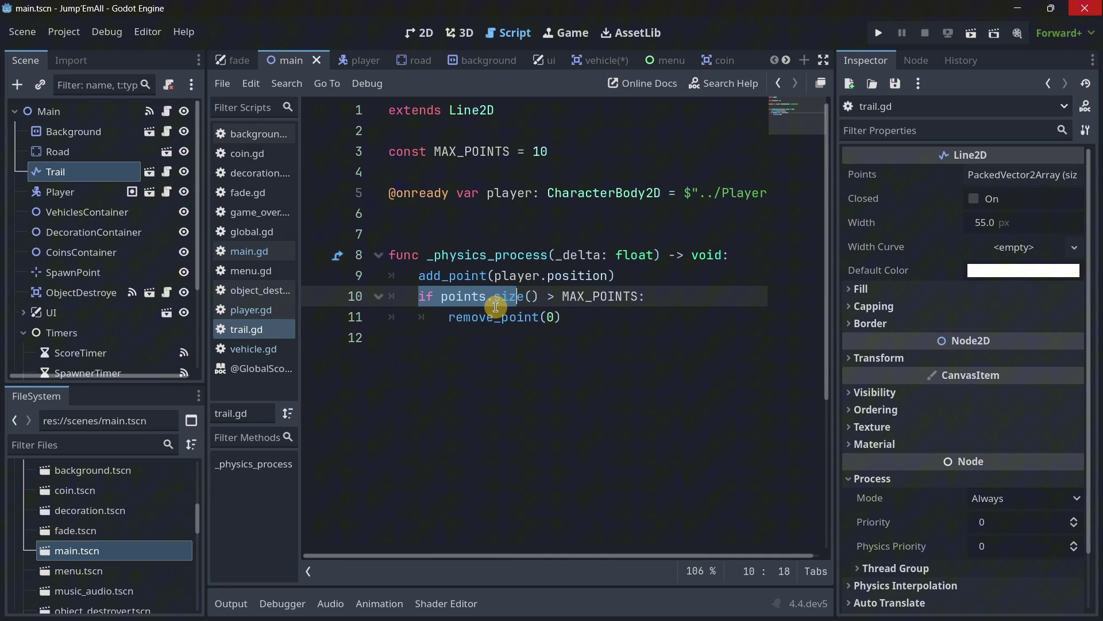
click(489, 305)
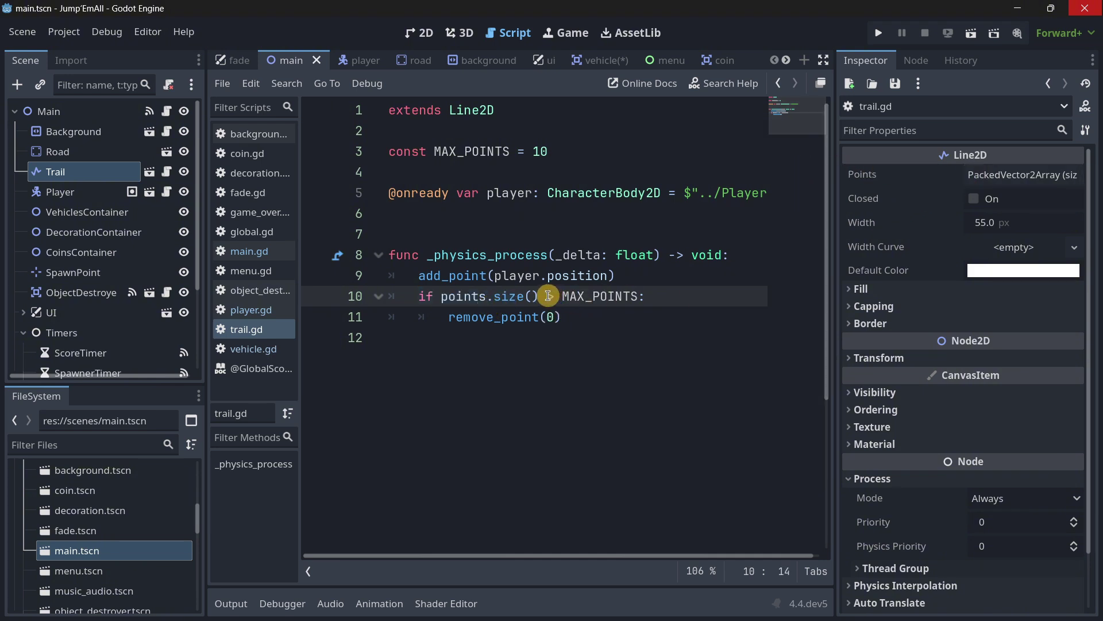
drag(548, 295, 662, 289)
click(661, 289)
drag(566, 321, 444, 314)
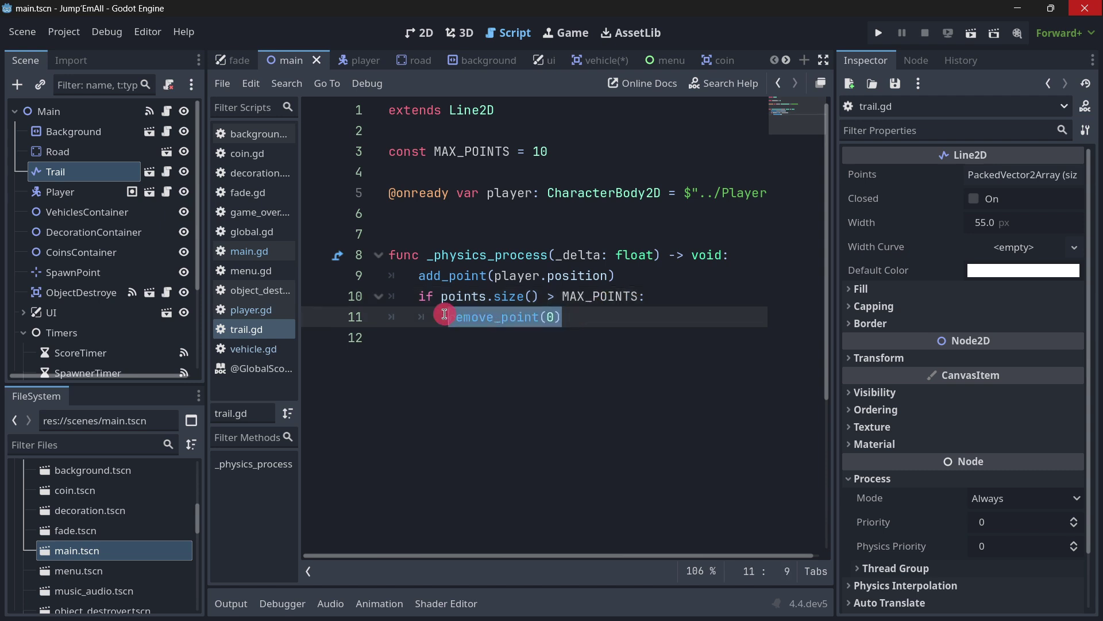
click(467, 315)
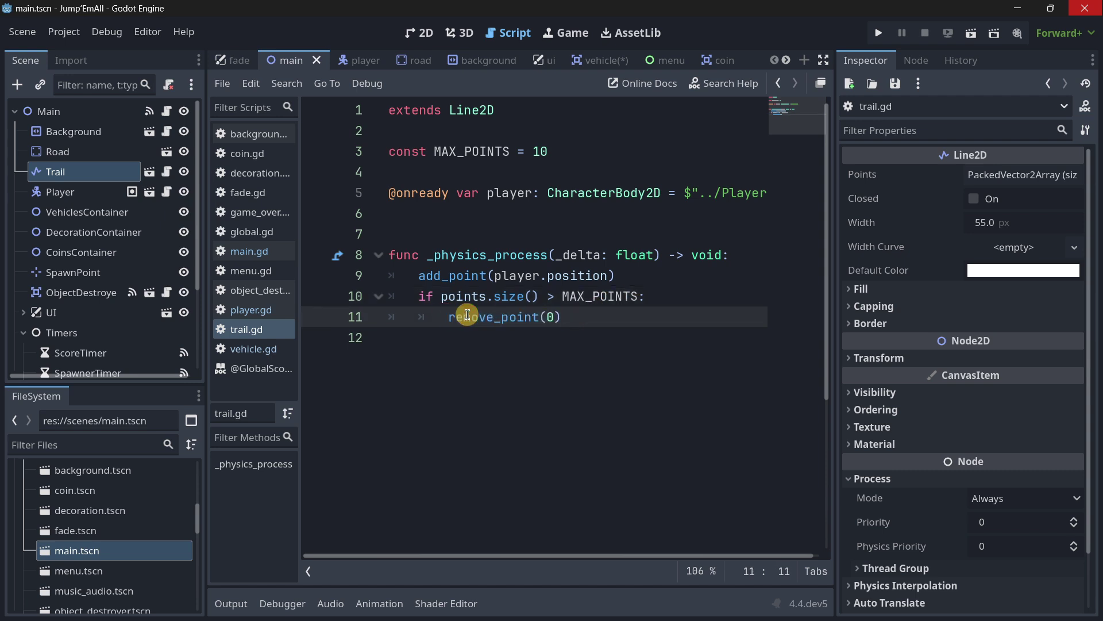
click(416, 33)
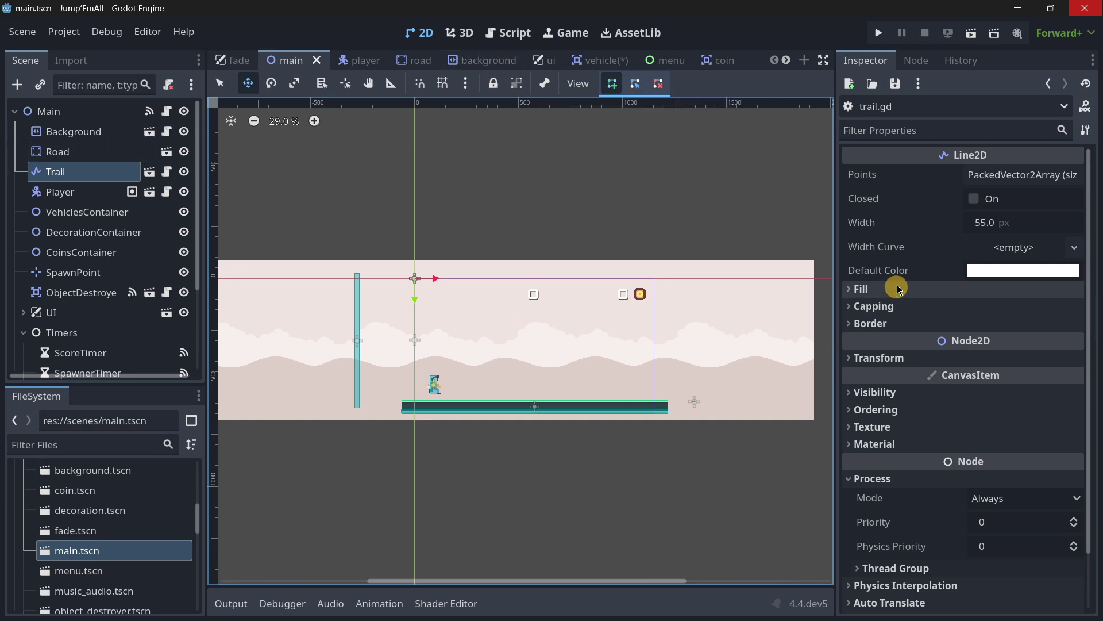
Step: Expand the Trail's Fill, open its gradient, and run the project to test the trail
click(862, 289)
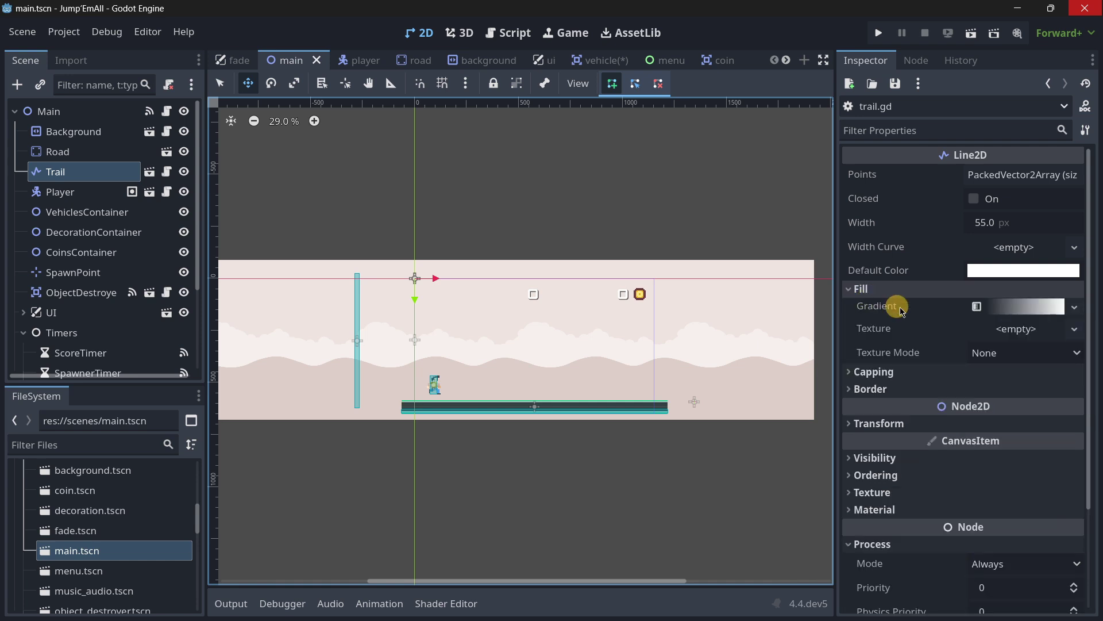
click(1010, 315)
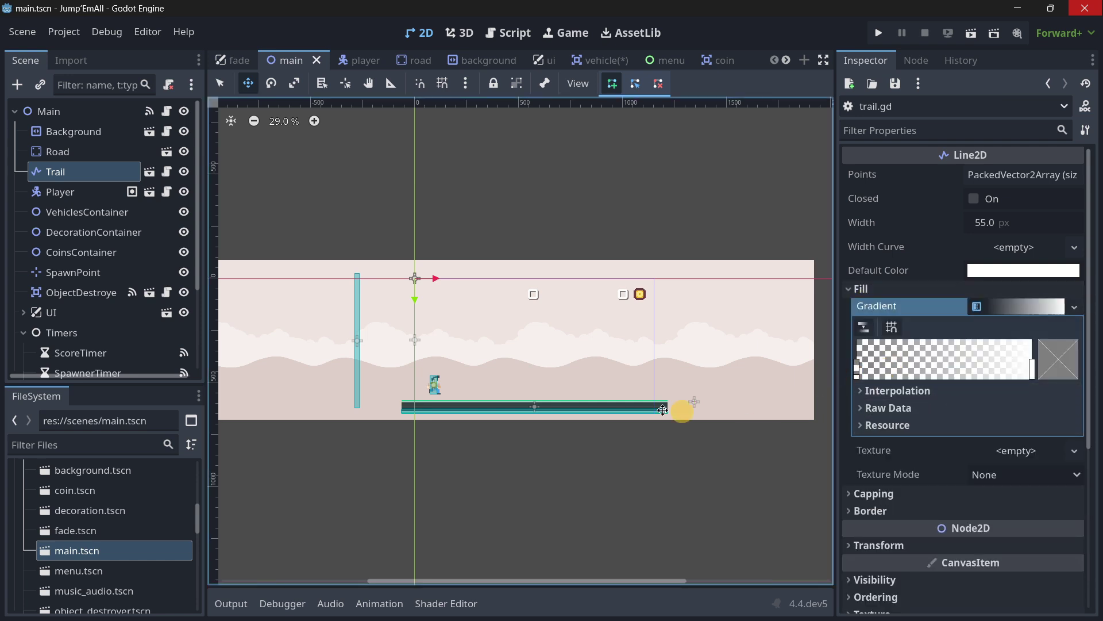
click(879, 32)
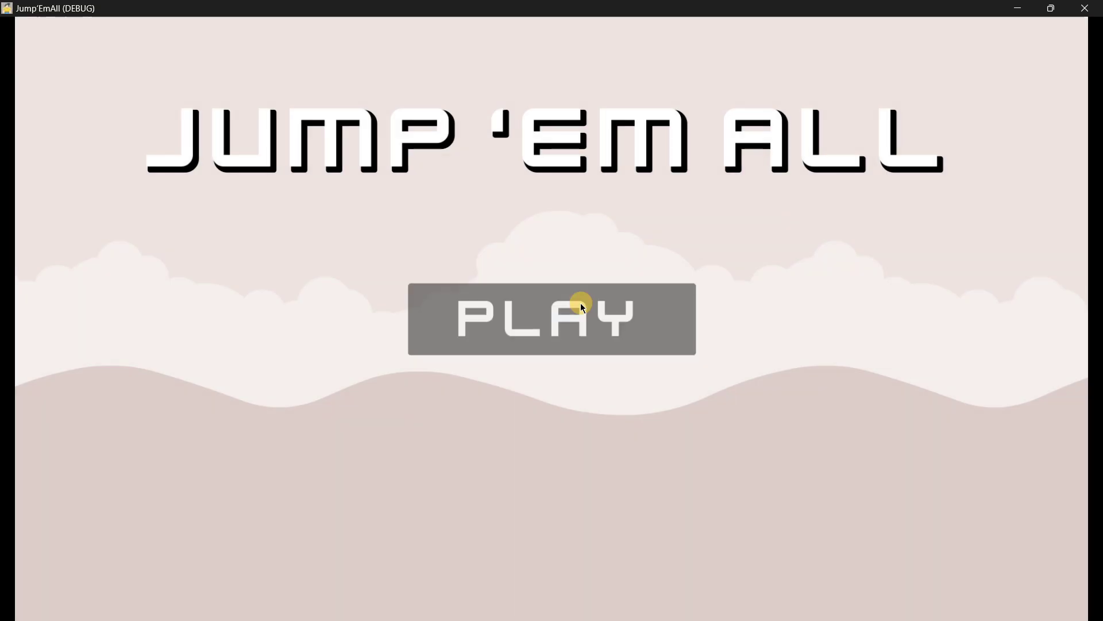
Step: Play a short round jumping passing cars, then close the game window
click(578, 303)
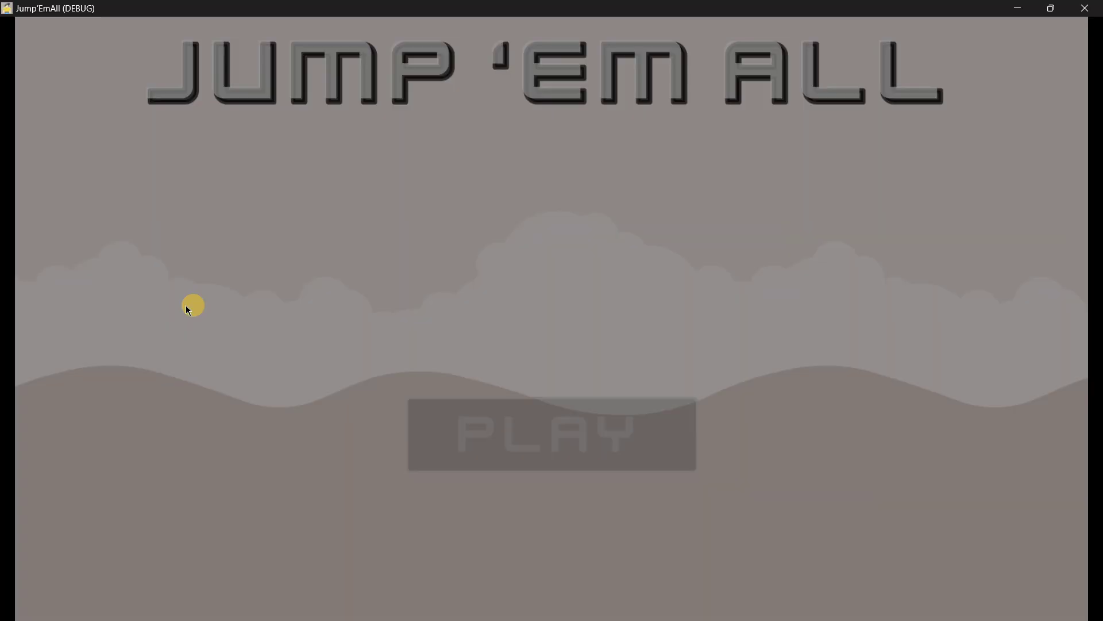
key(Right)
key(space)
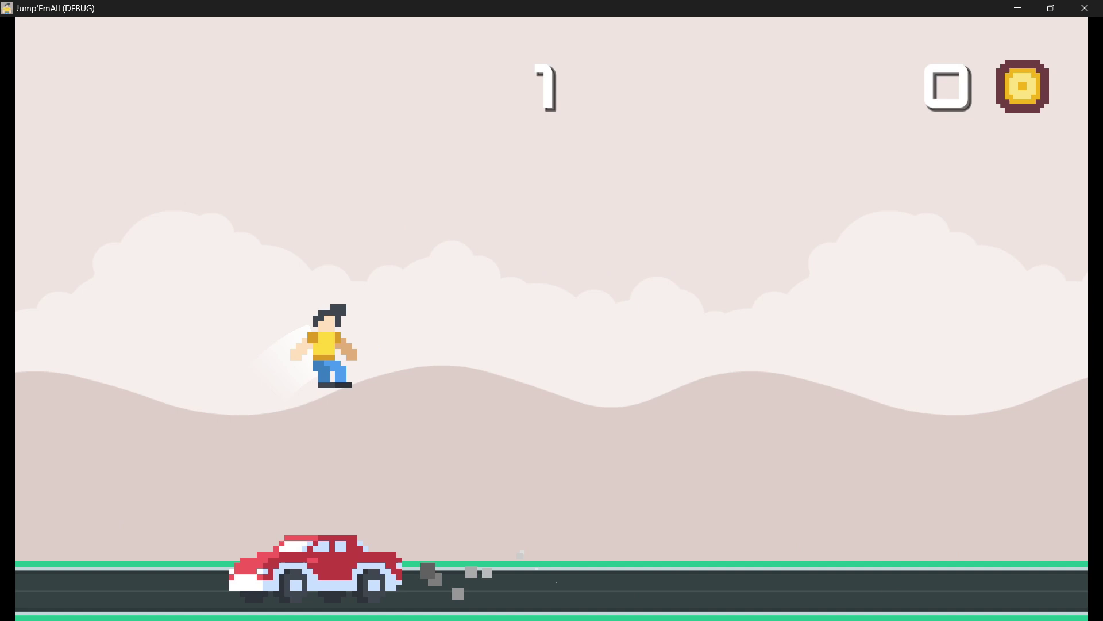
key(Left)
key(space)
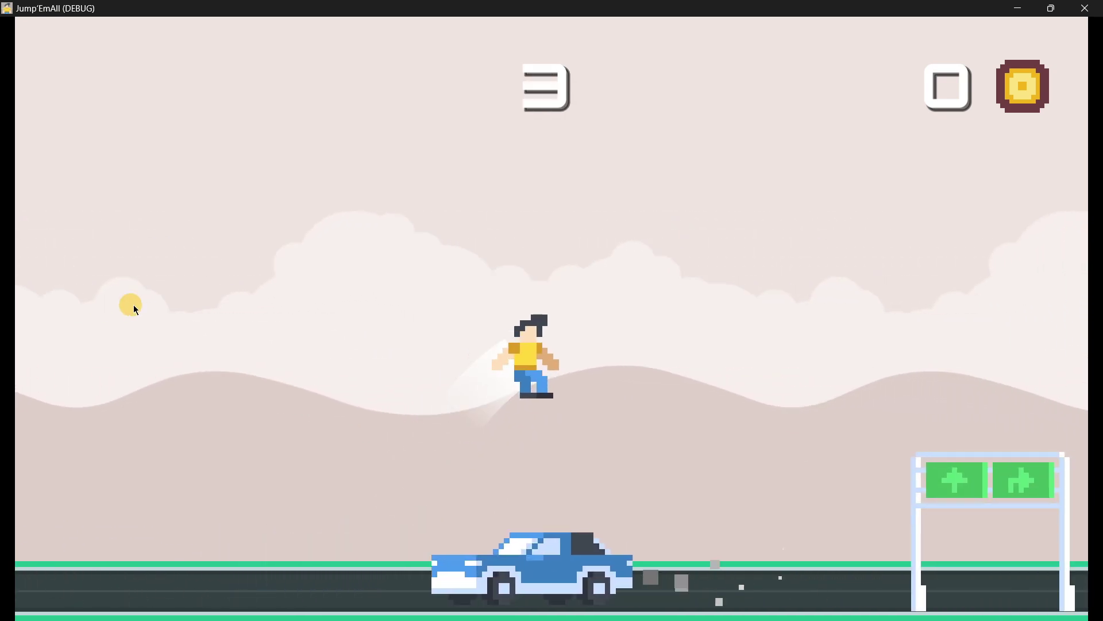
click(1095, 10)
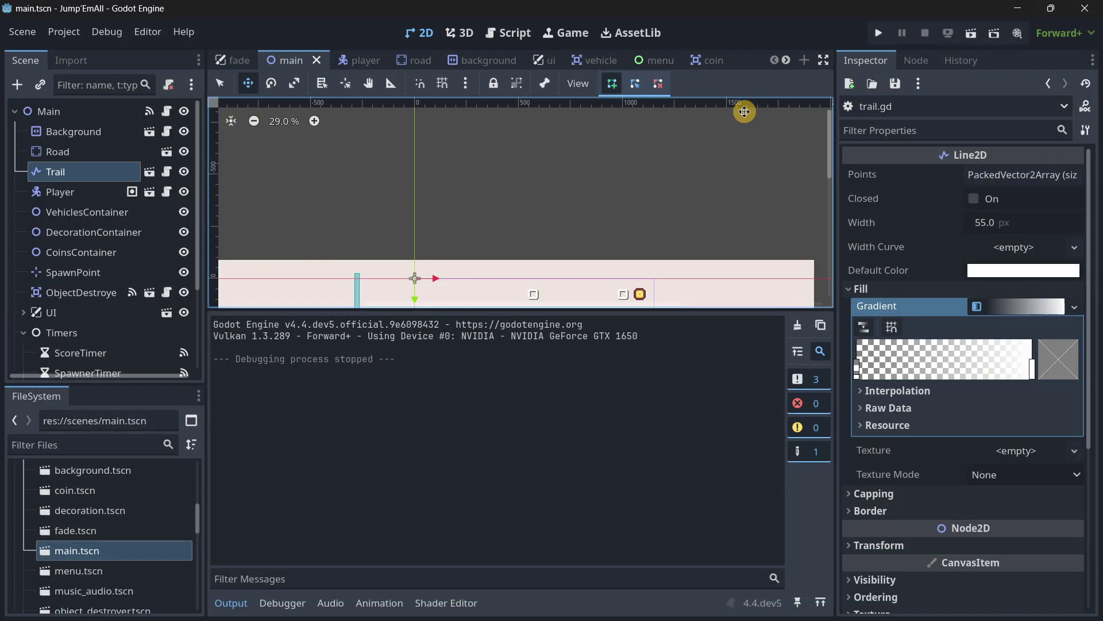
Step: Collapse the Output panel, relaunch the game, and play to score 14 with 3 coins
click(231, 602)
scroll(433, 401, up, 4)
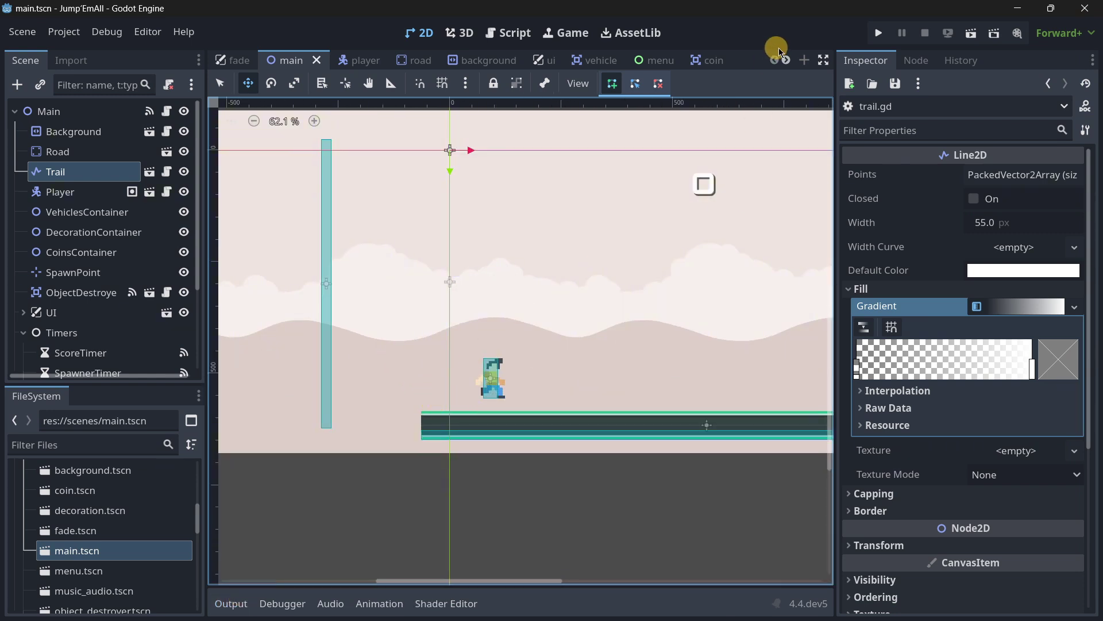
click(876, 37)
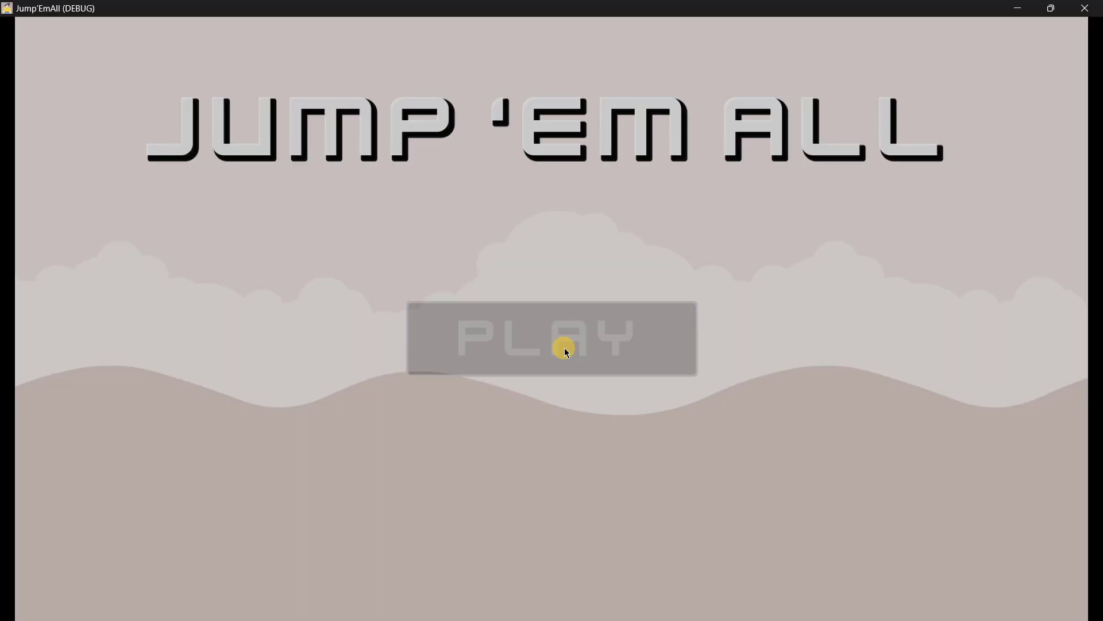
click(566, 349)
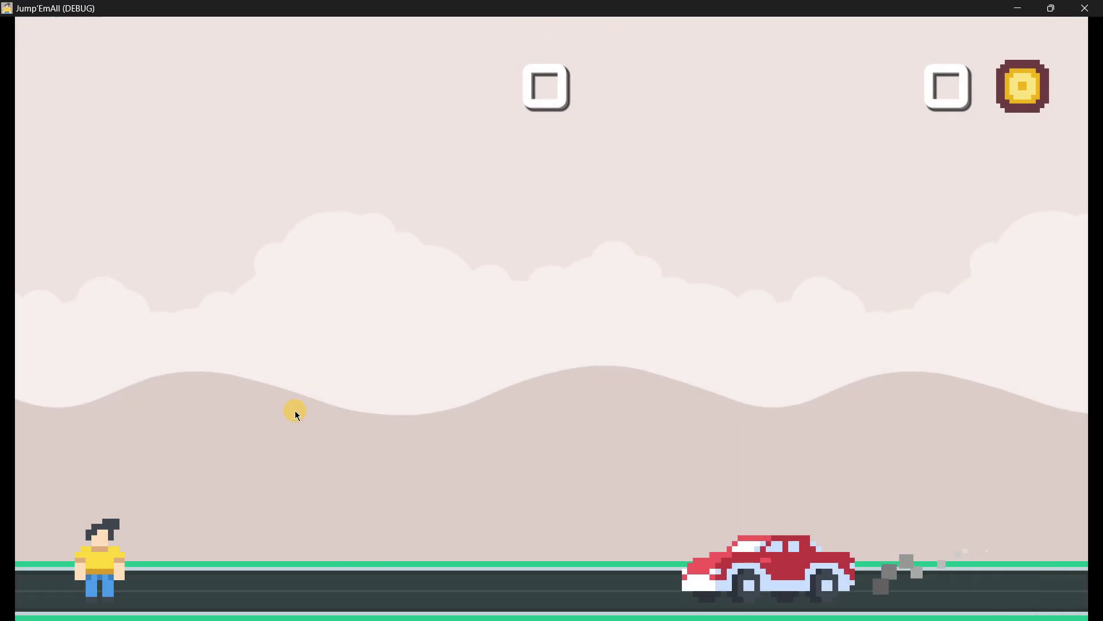
key(Left)
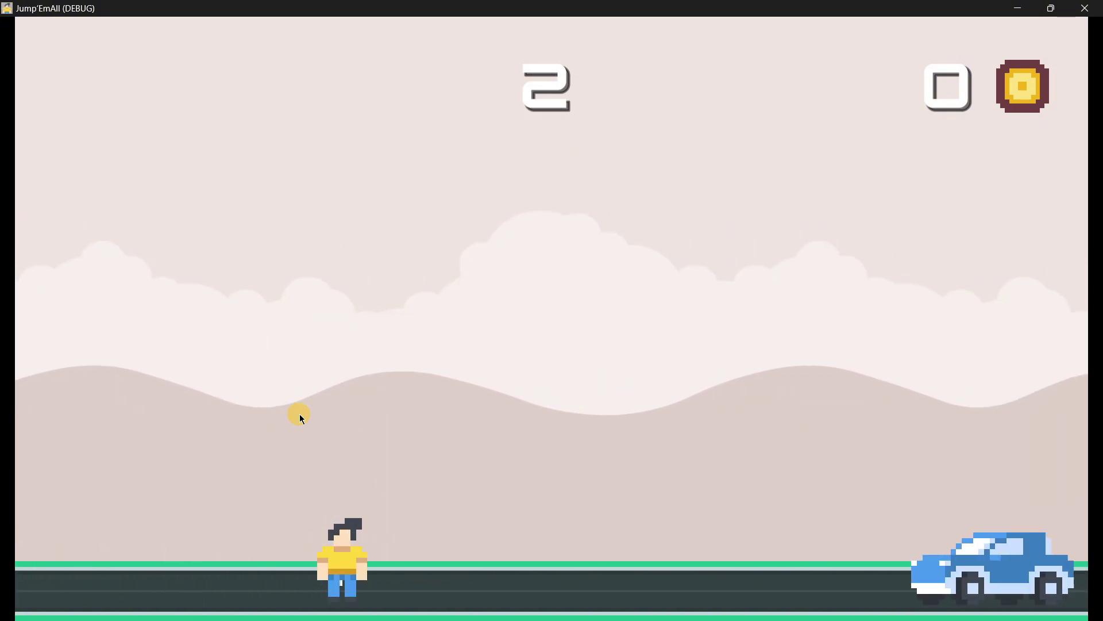
key(space)
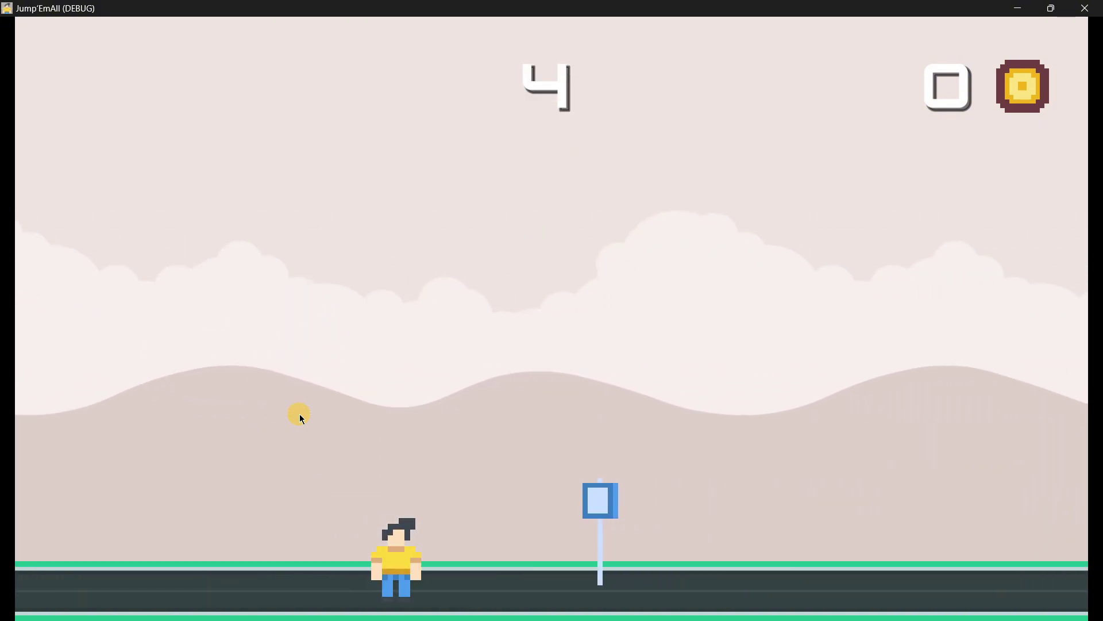
click(298, 414)
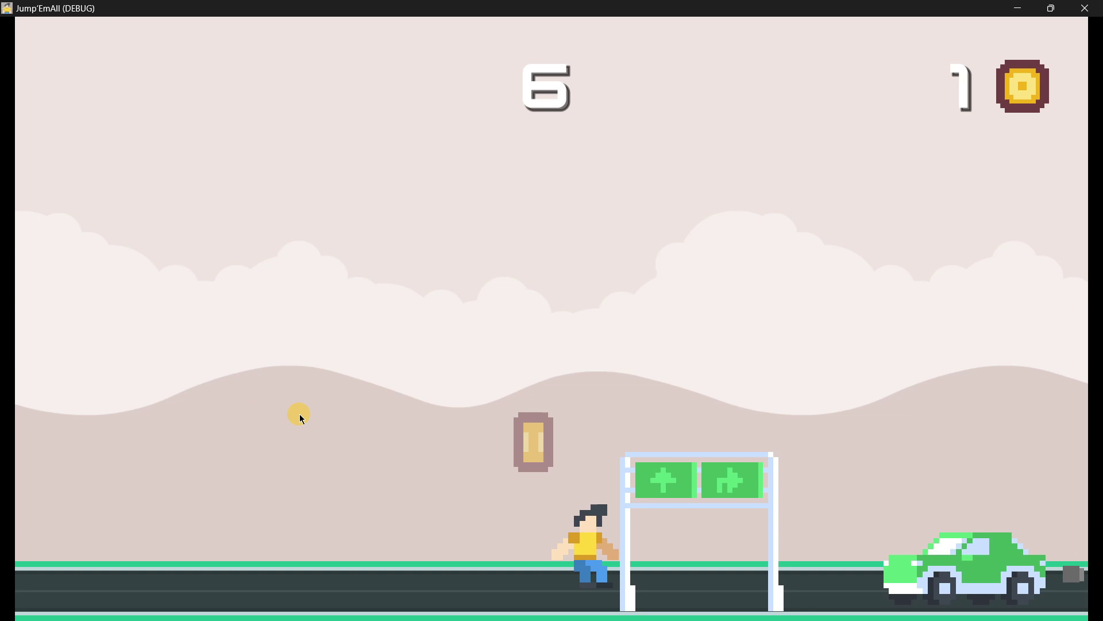
click(299, 414)
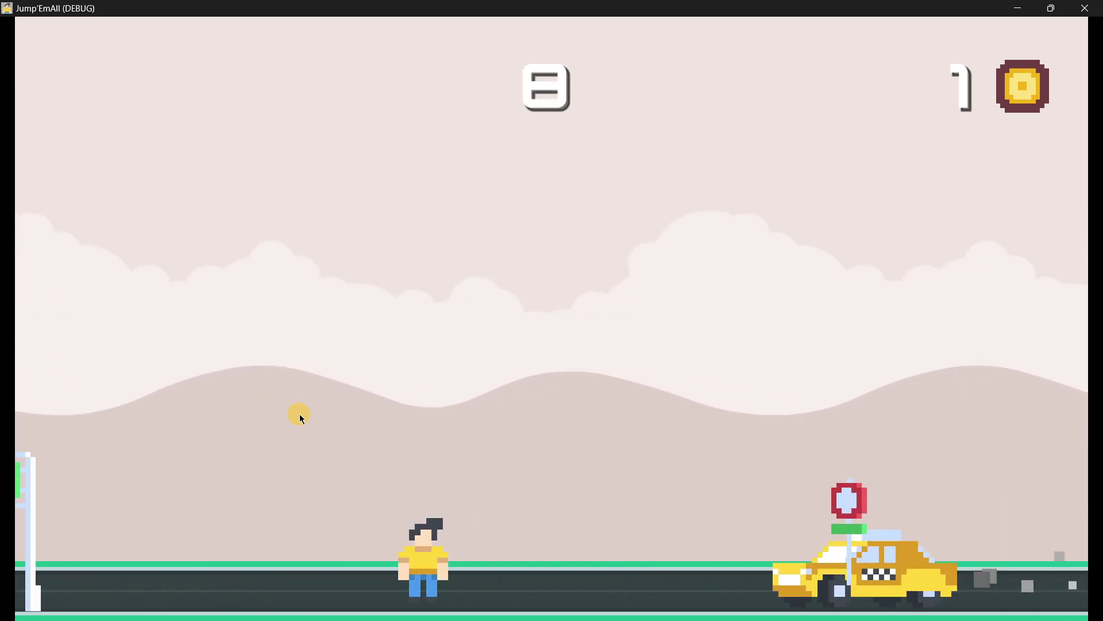
click(298, 413)
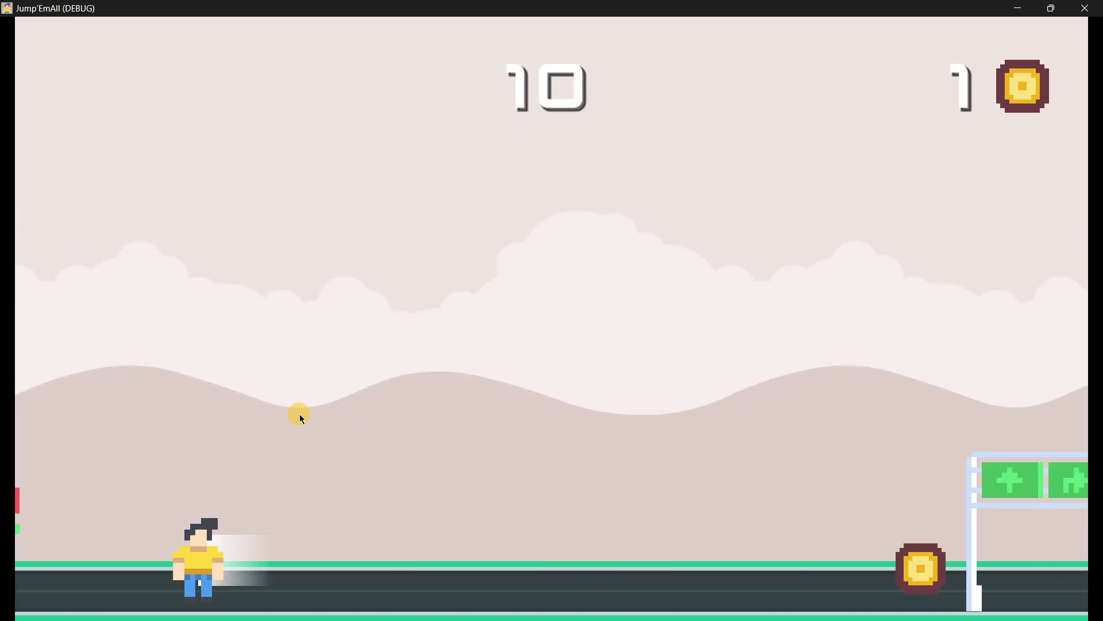
click(299, 414)
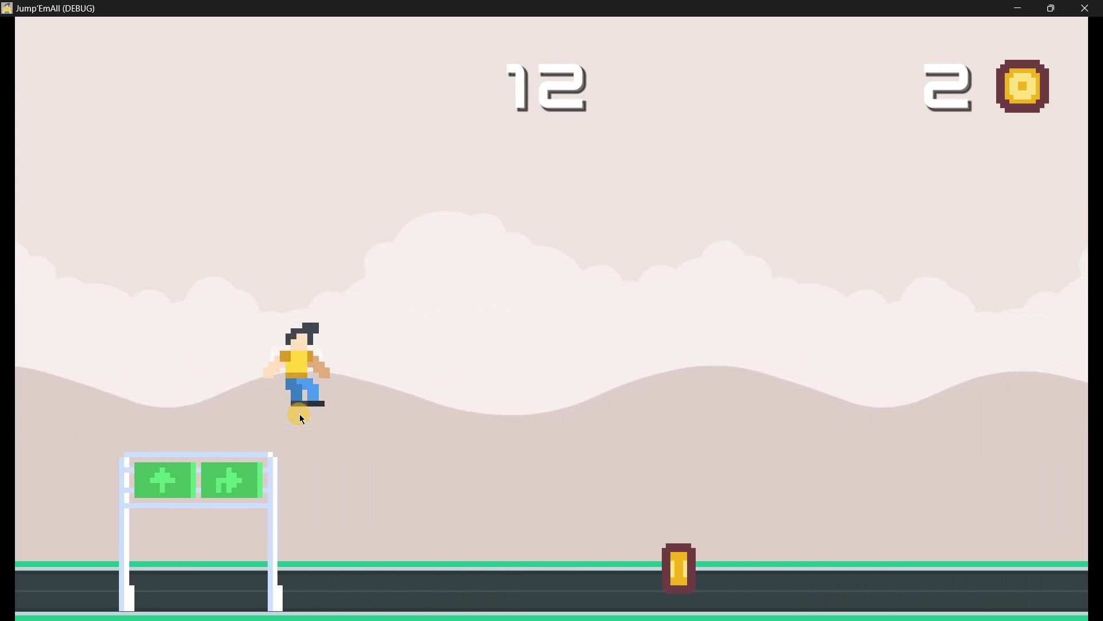
click(302, 419)
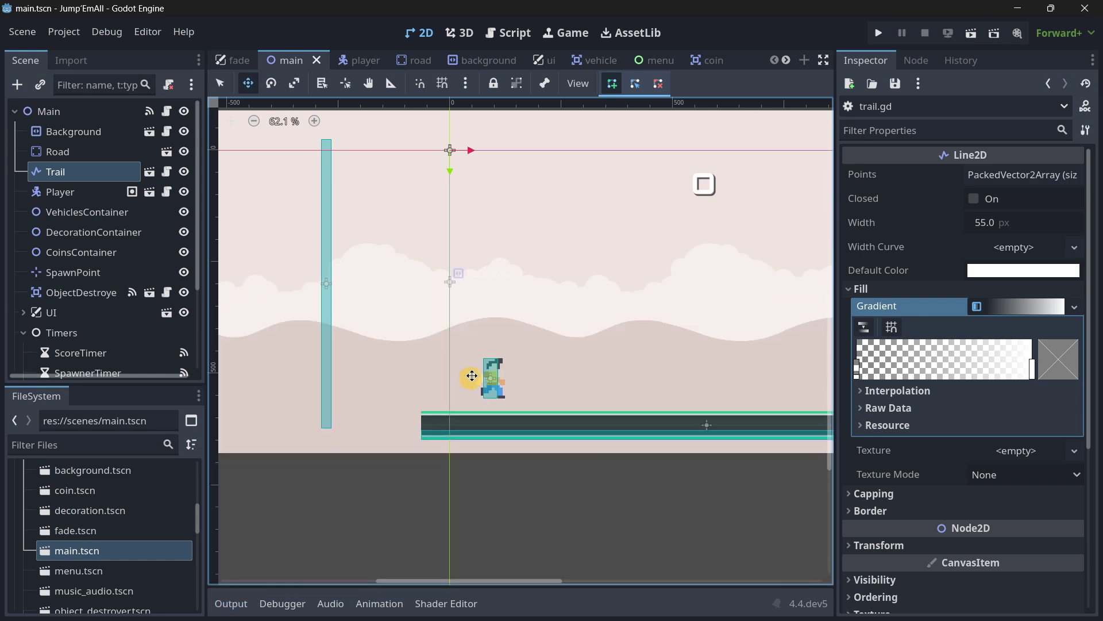
Step: Open coin.tscn, select its AnimationPlayer and drop down the animation list beside RESET
middle_drag(500, 332, 278, 332)
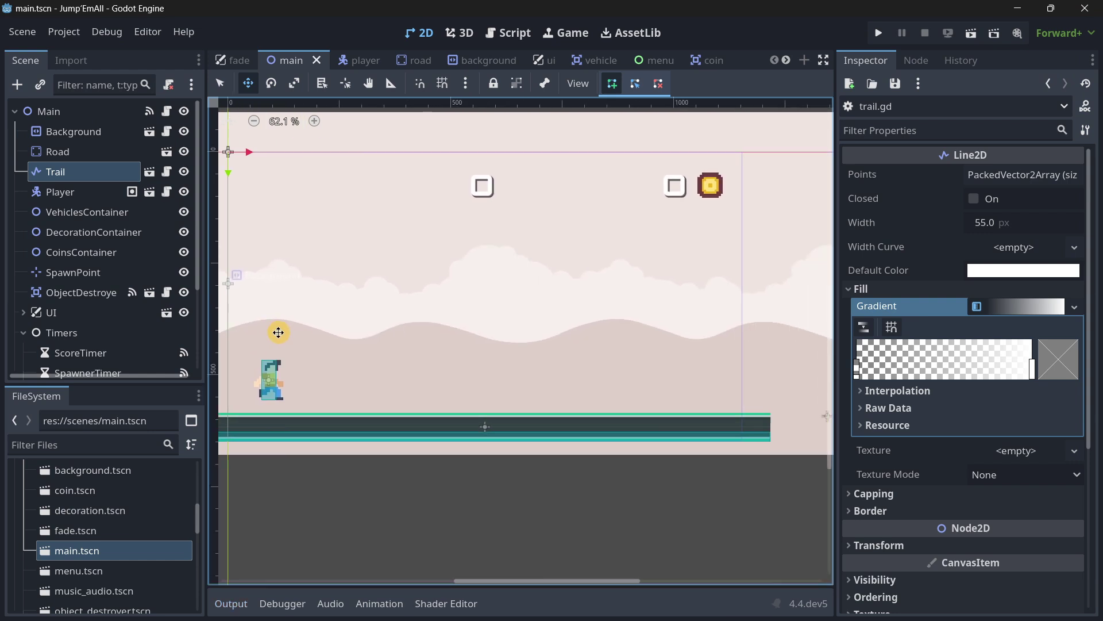
scroll(325, 333, down, 7)
click(707, 60)
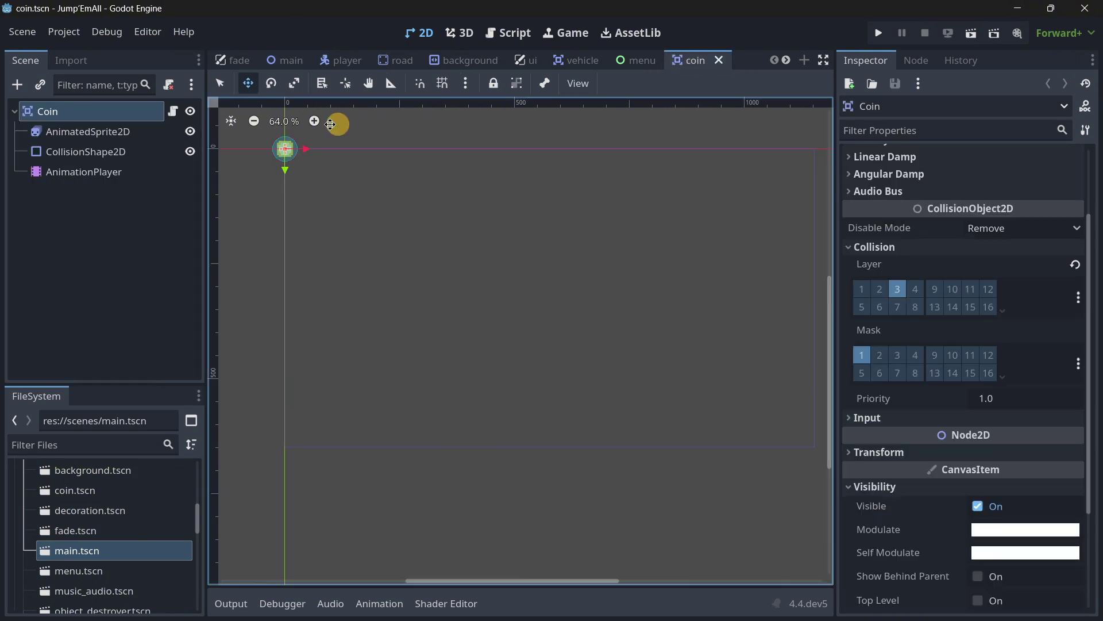
click(152, 170)
middle_drag(421, 265, 473, 267)
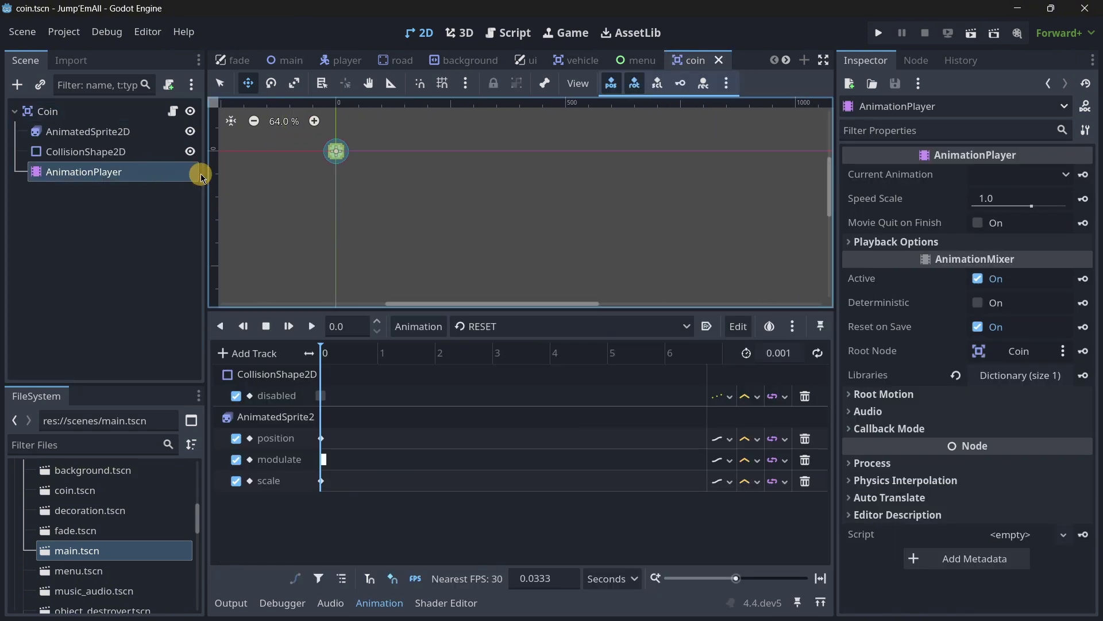
middle_drag(382, 200, 429, 198)
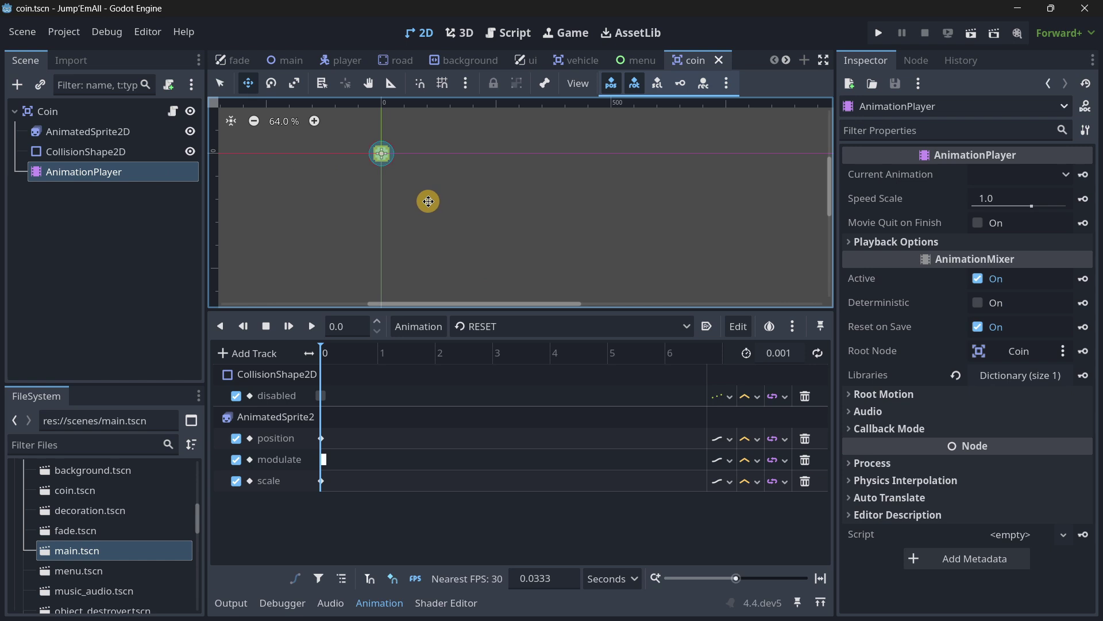
click(489, 324)
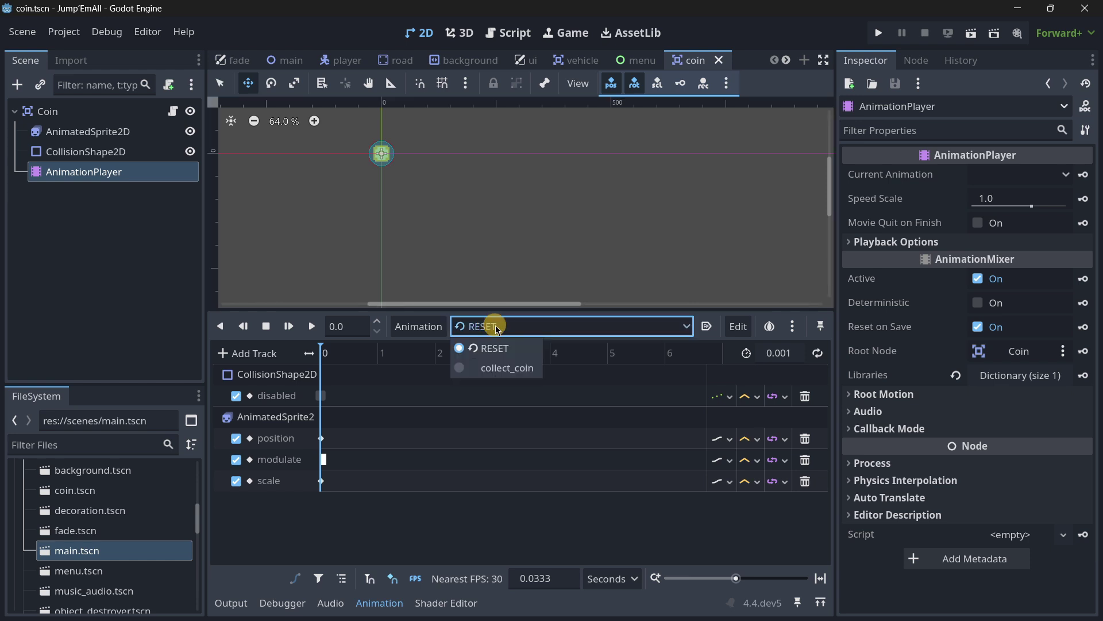
Step: Load the collect_coin animation and scrub its timeline to preview it
click(488, 364)
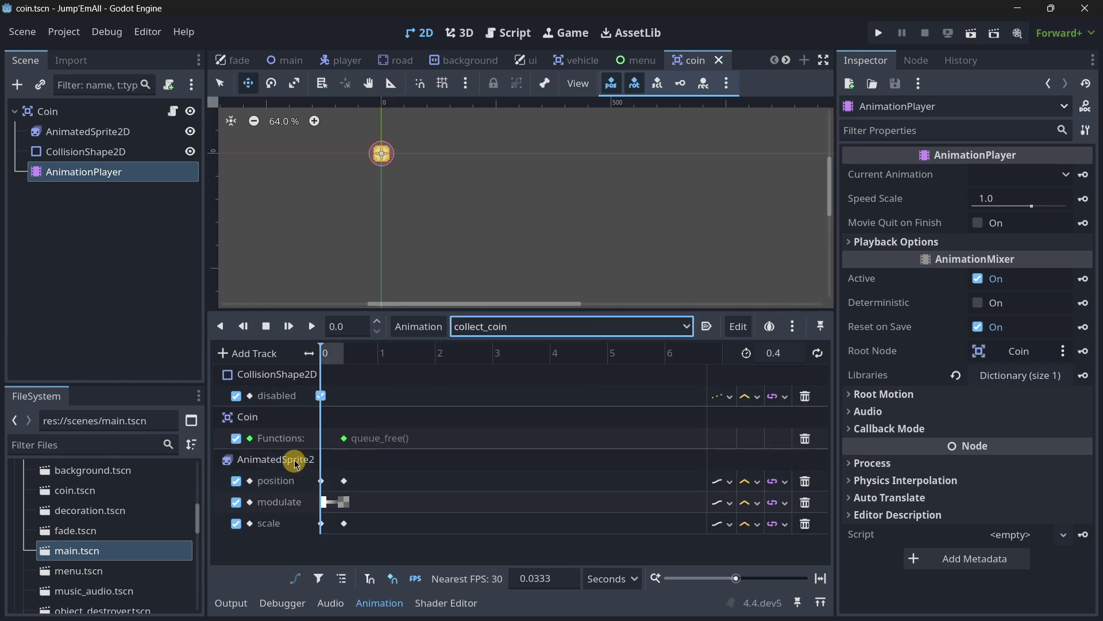
click(337, 355)
mouse_move(338, 359)
mouse_down()
mouse_move(321, 360)
mouse_move(350, 363)
mouse_move(320, 365)
mouse_move(347, 366)
mouse_up()
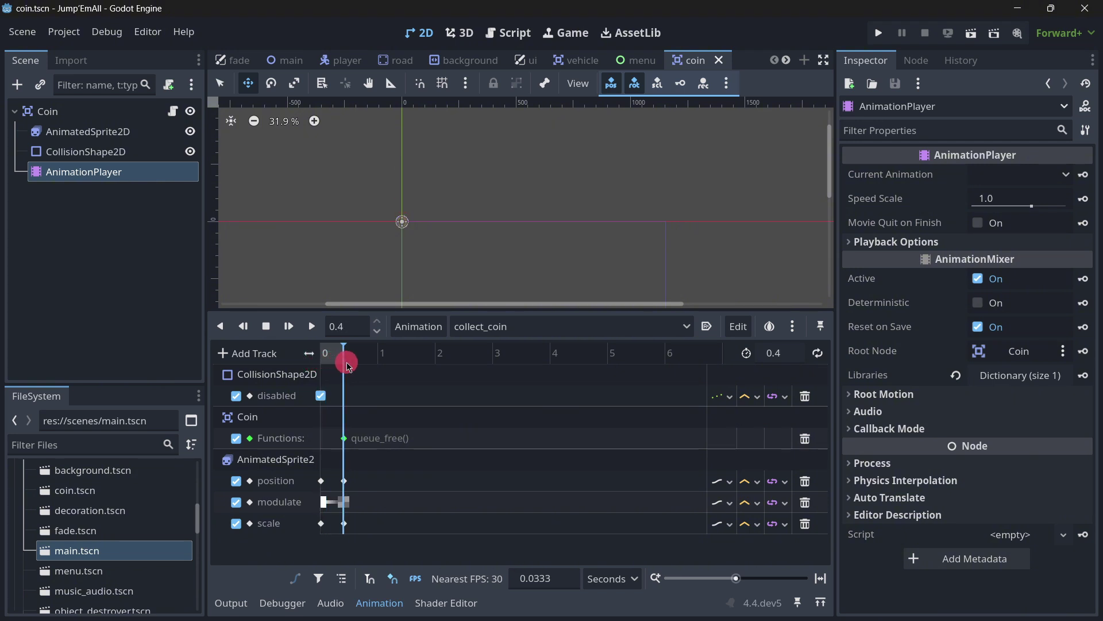
Step: Inspect the modulate keys: opaque white at 0 s, fully transparent at 0.4 s
click(344, 502)
click(790, 240)
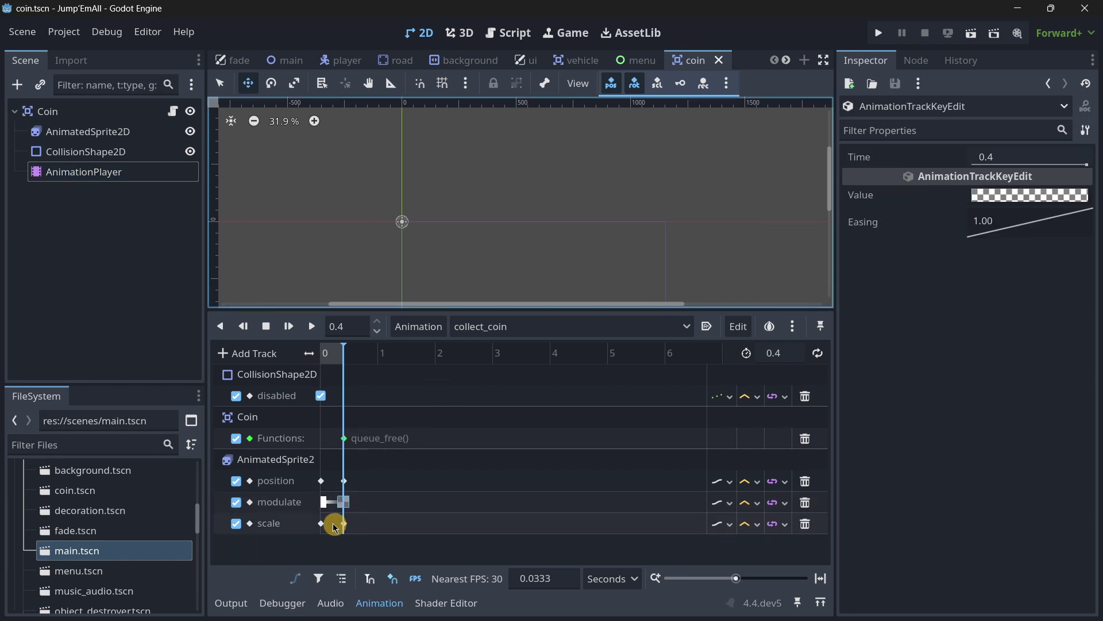
click(323, 502)
click(1005, 195)
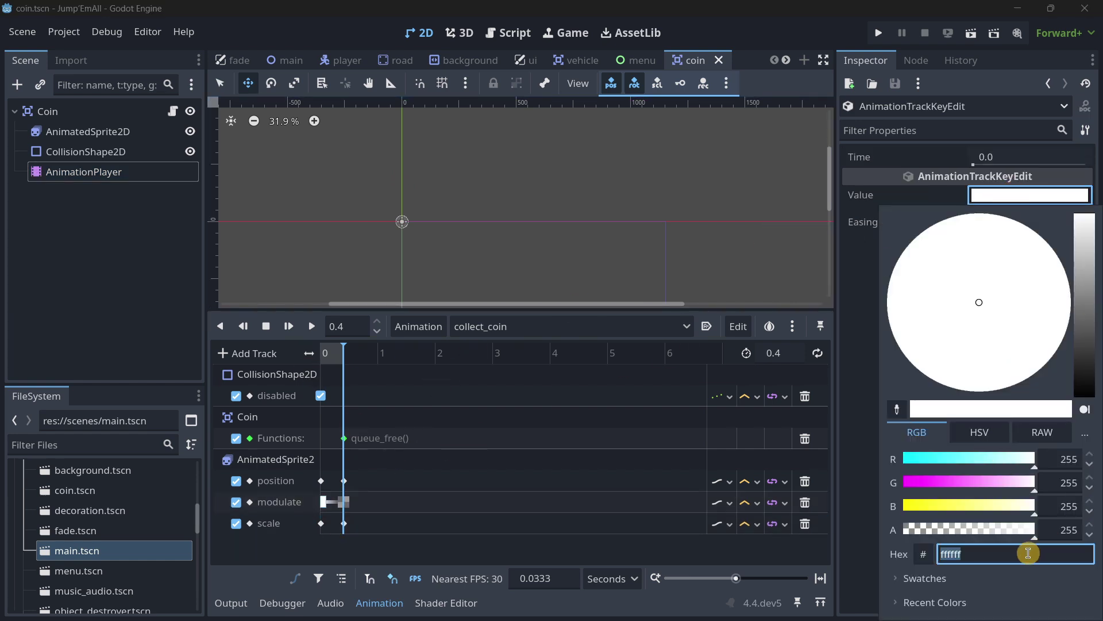
click(343, 502)
click(344, 501)
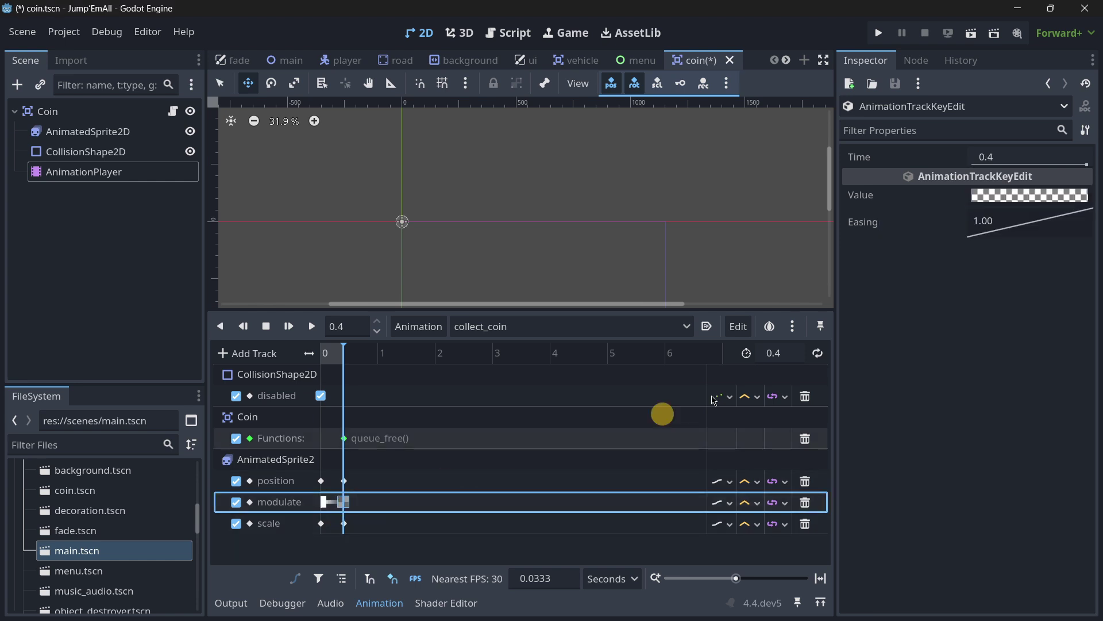
Step: Close the colour picker and scrub through the scale keys, starting from 4.5 at 0 s
click(1010, 196)
click(435, 500)
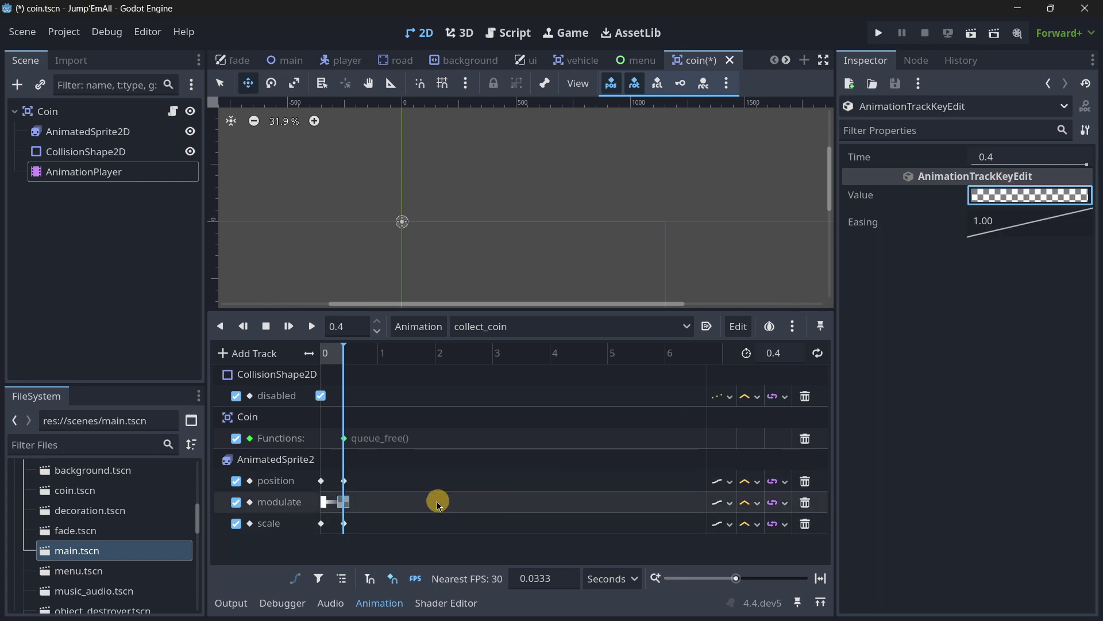
click(345, 523)
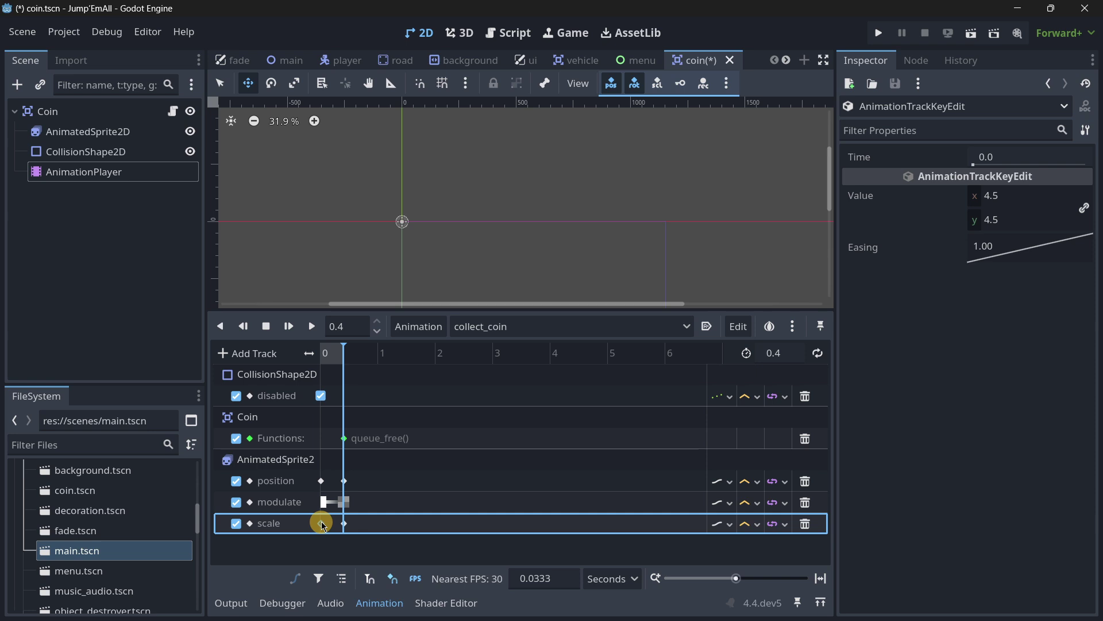
drag(344, 353, 306, 350)
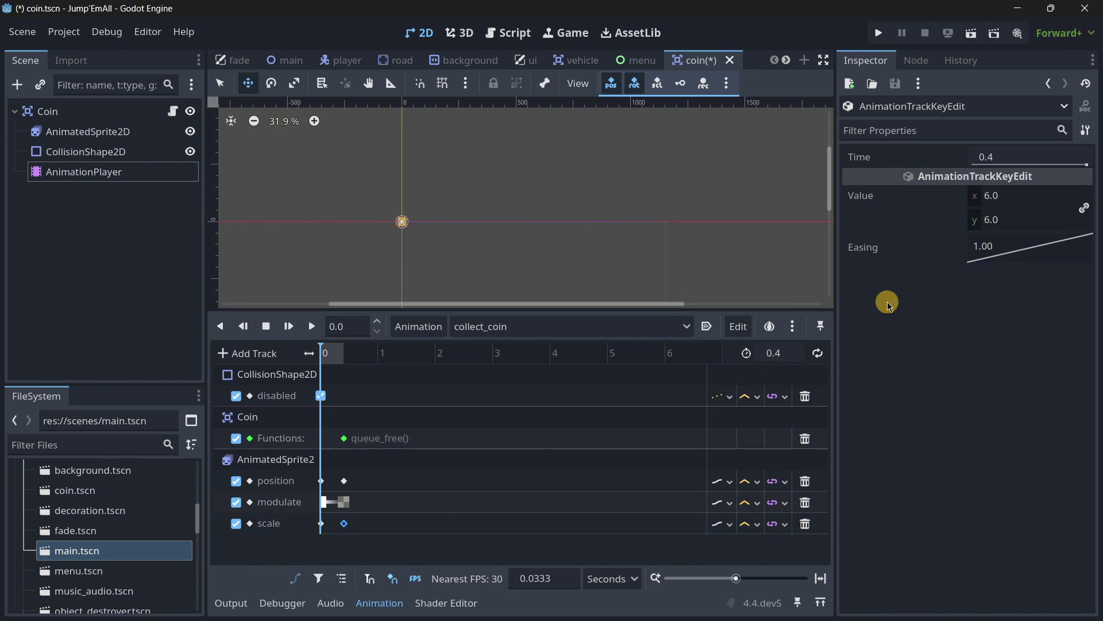
click(322, 524)
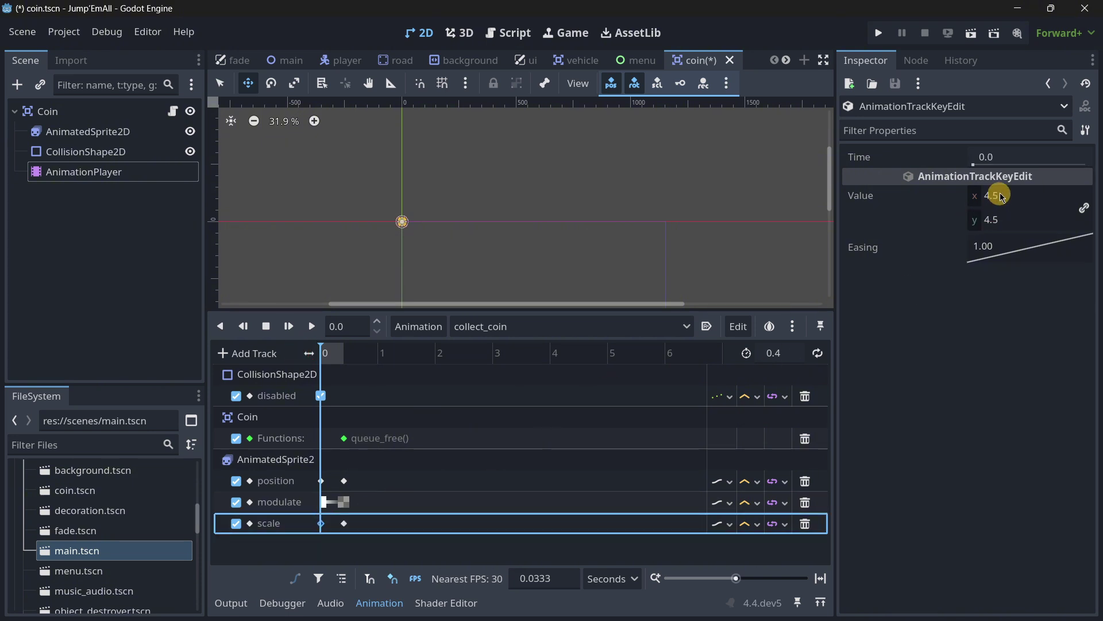
drag(325, 355, 349, 356)
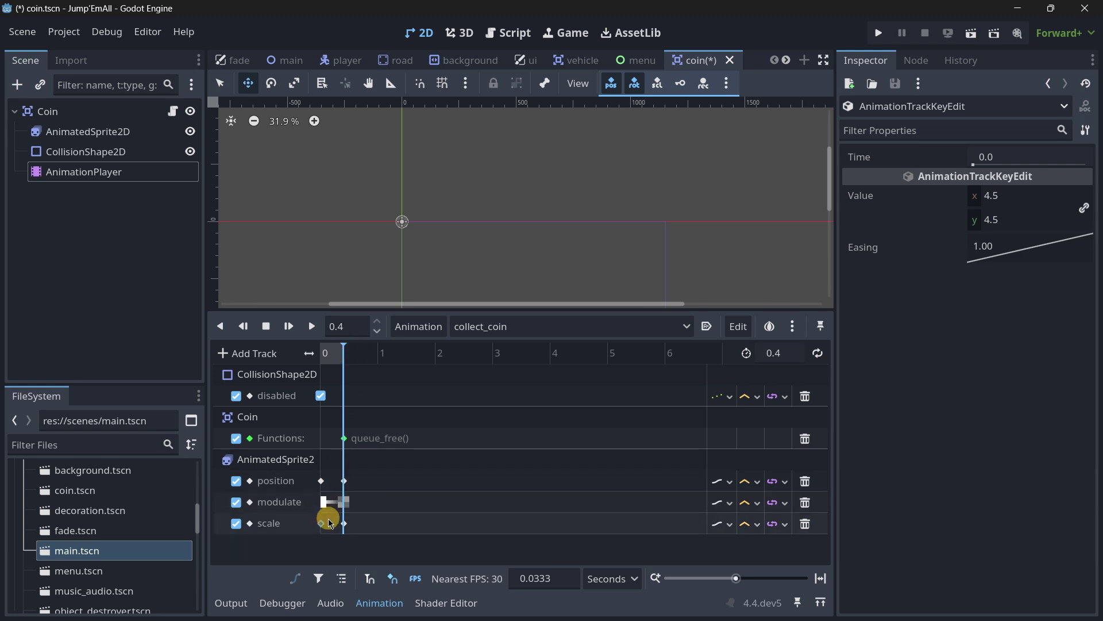
Step: Set the scale key at 0.4 s to 0.0 and play collect_coin to preview the shrink
click(344, 523)
click(1004, 197)
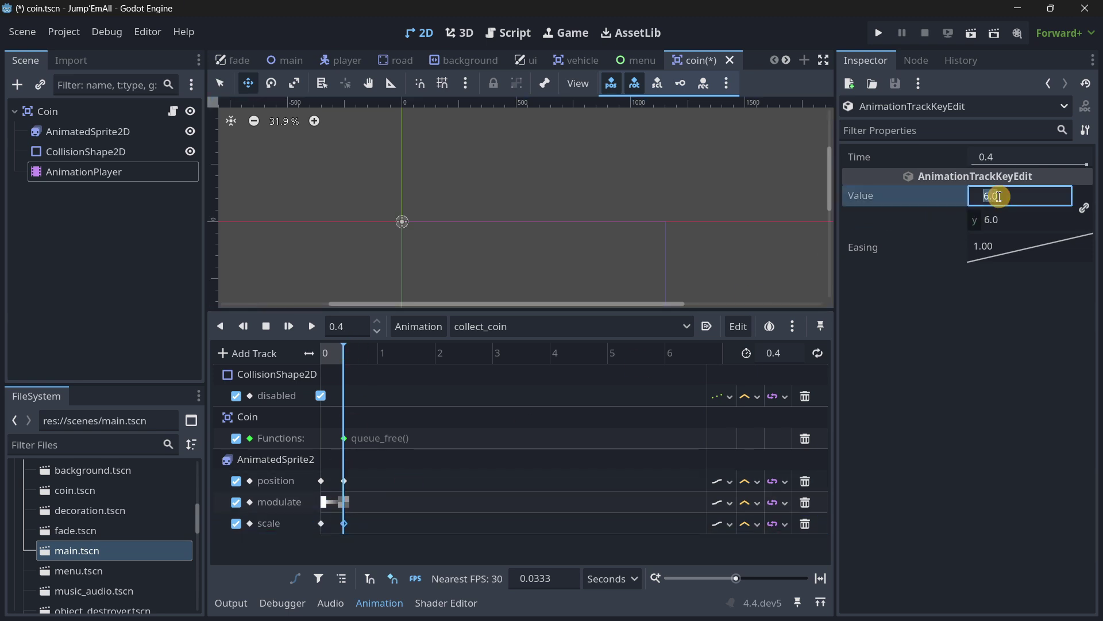
click(504, 250)
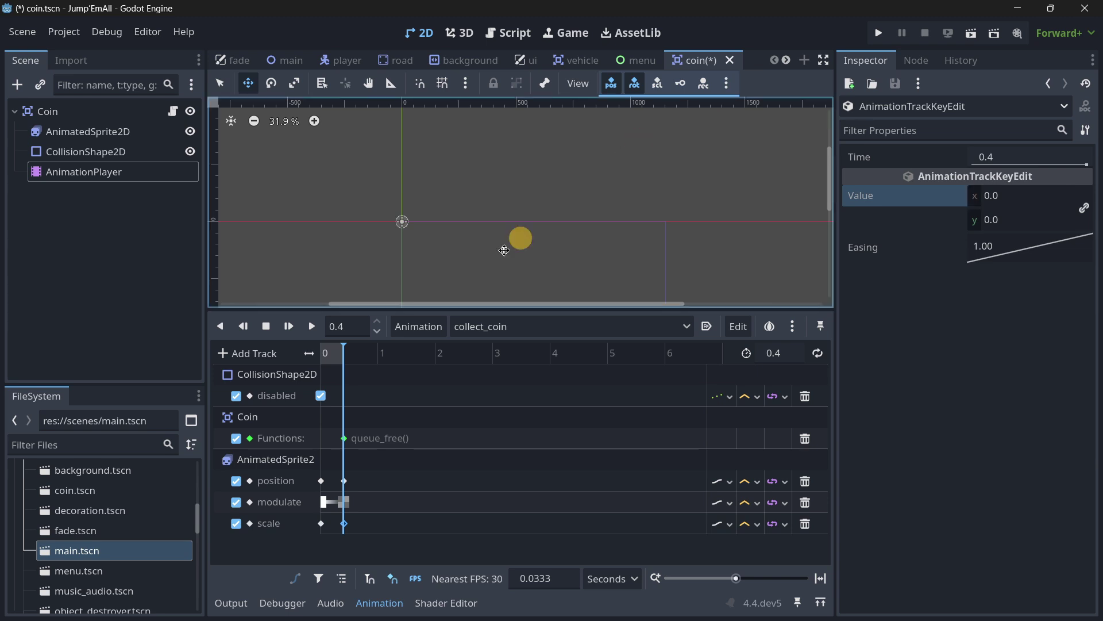
click(290, 332)
click(310, 332)
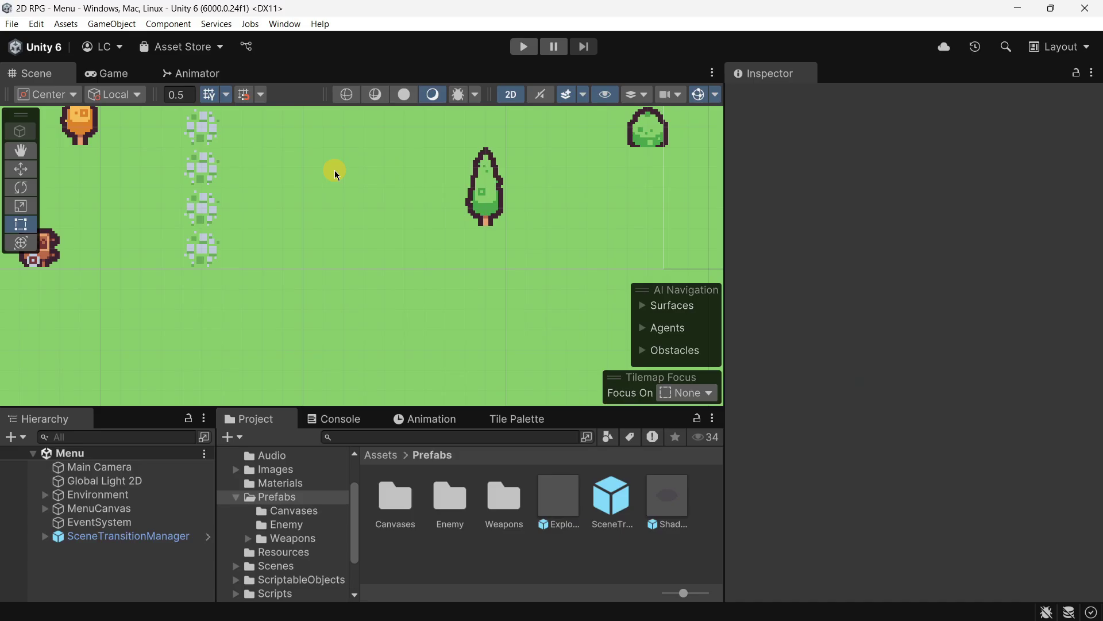
Step: Show the Game view and start the 2D RPG in Play mode
click(115, 73)
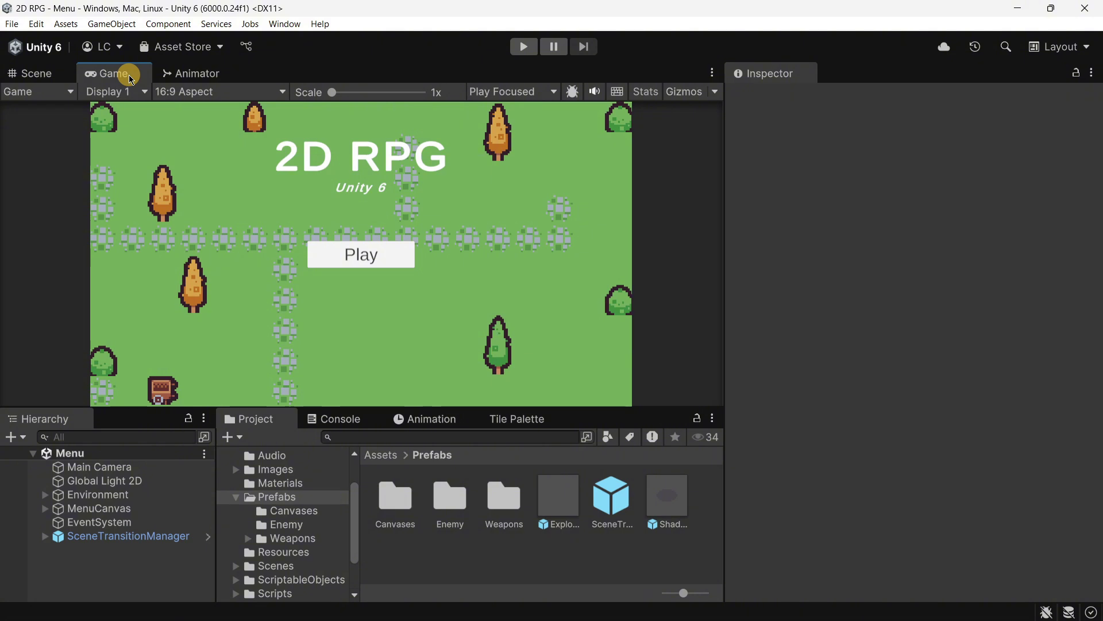
click(532, 49)
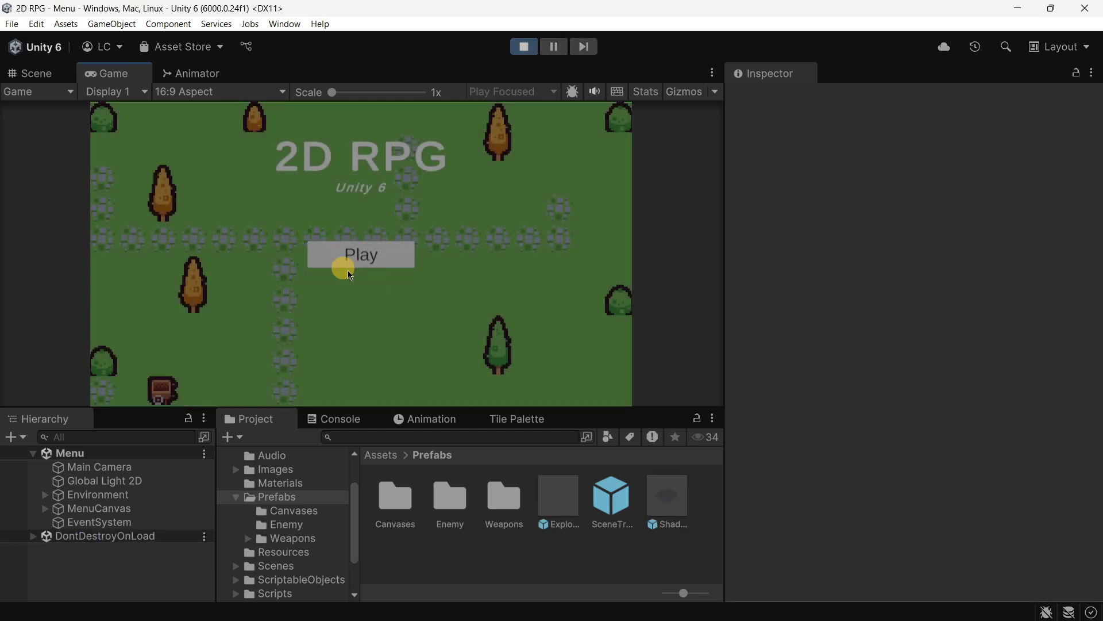
Step: Start the game from the title menu, walk the hero toward the enemies and swing the sword
click(376, 256)
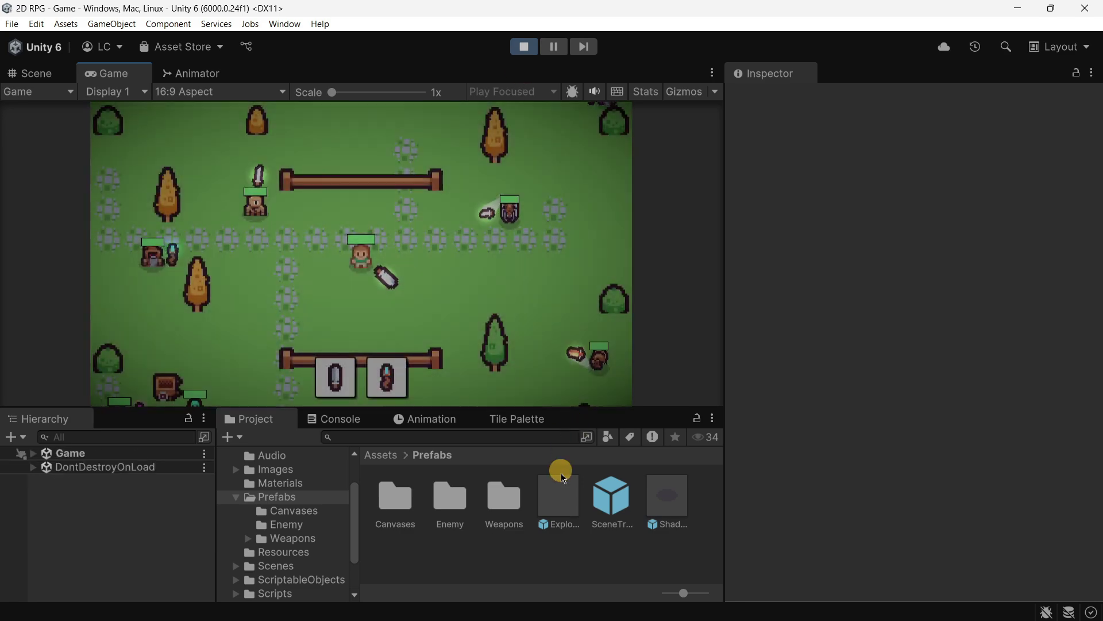
key(s)
key(d)
key(w)
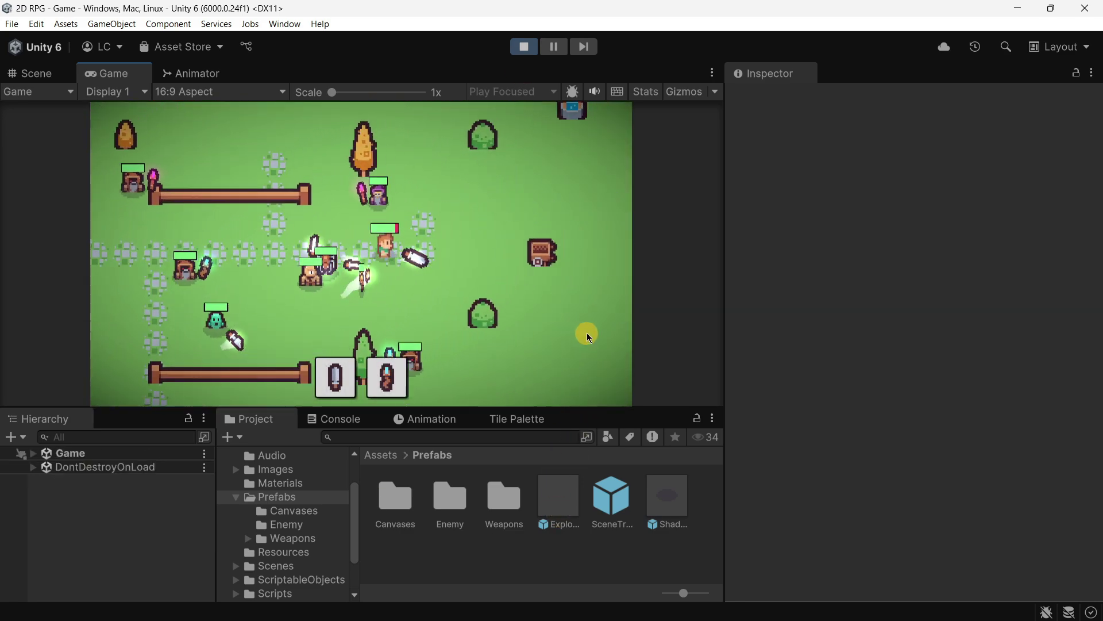
click(588, 326)
key(w)
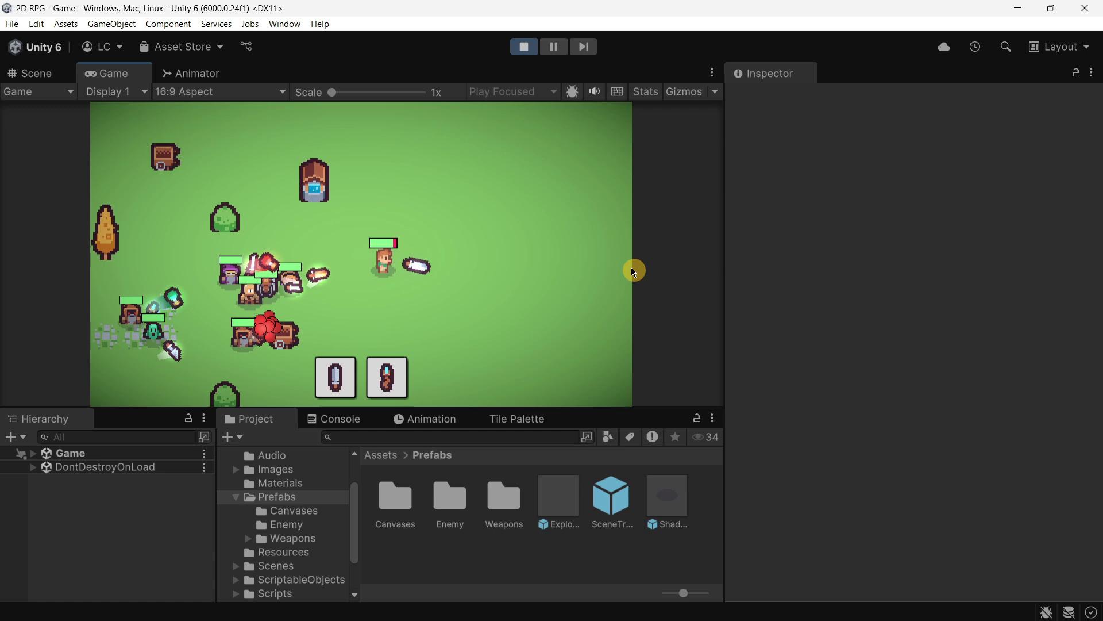
key(s)
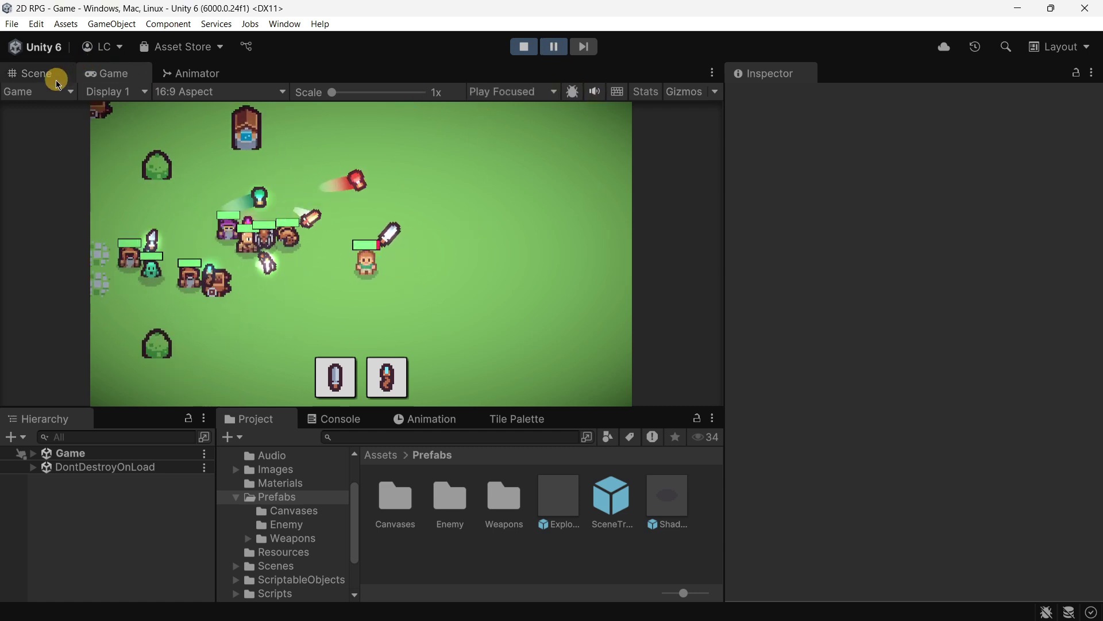
Step: Bring the Game view scale down from 1.8x to 1x so the whole frame shows
scroll(310, 166, up, 8)
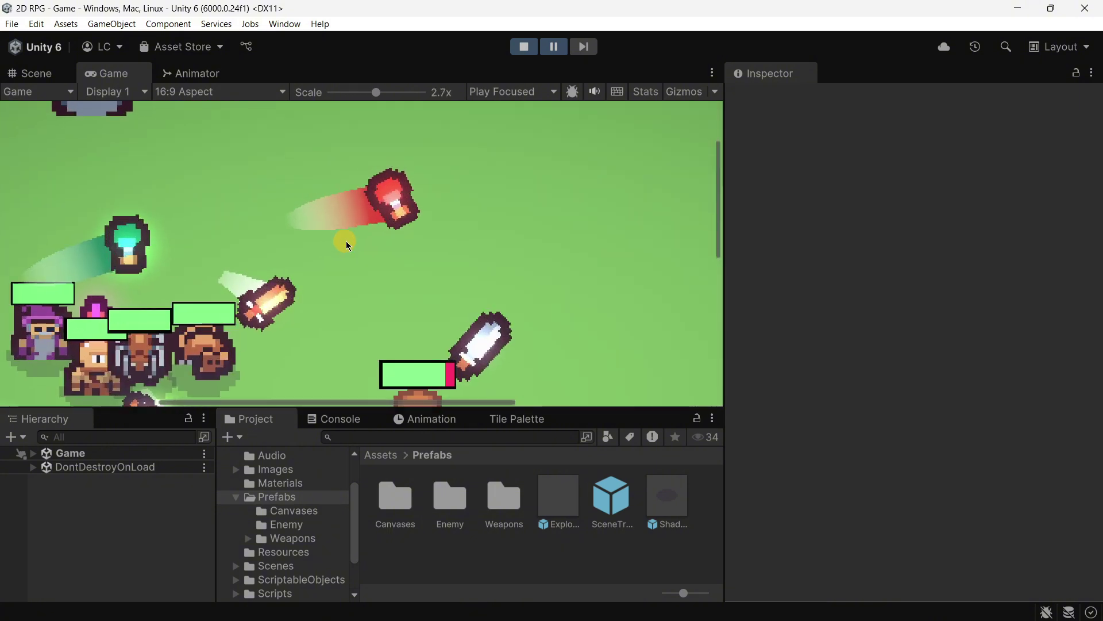
scroll(314, 218, down, 8)
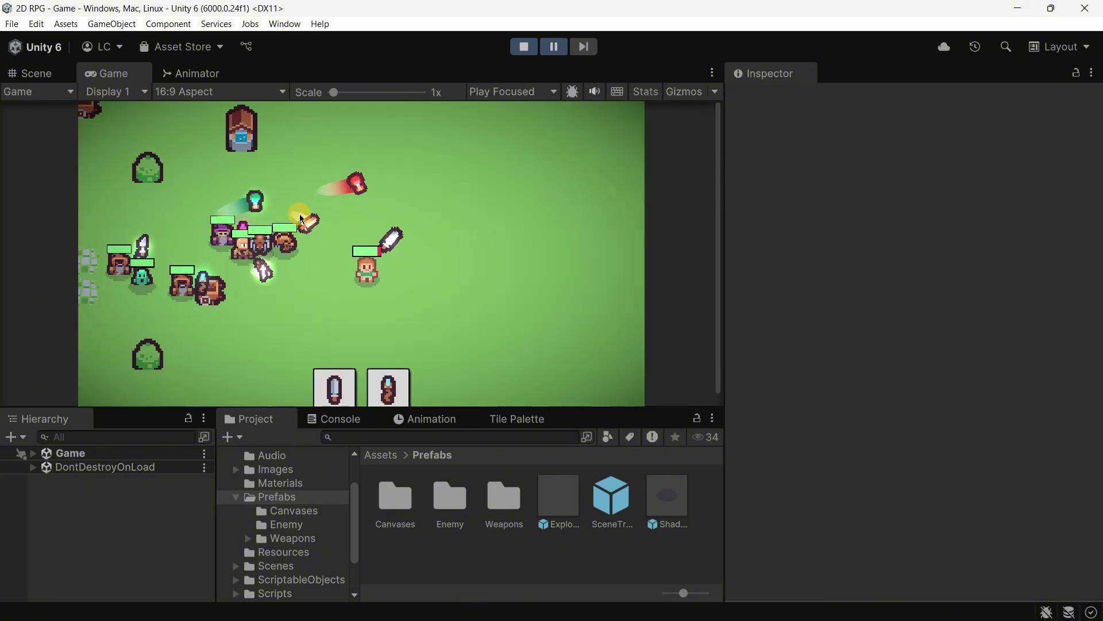
scroll(216, 285, up, 5)
scroll(309, 168, down, 4)
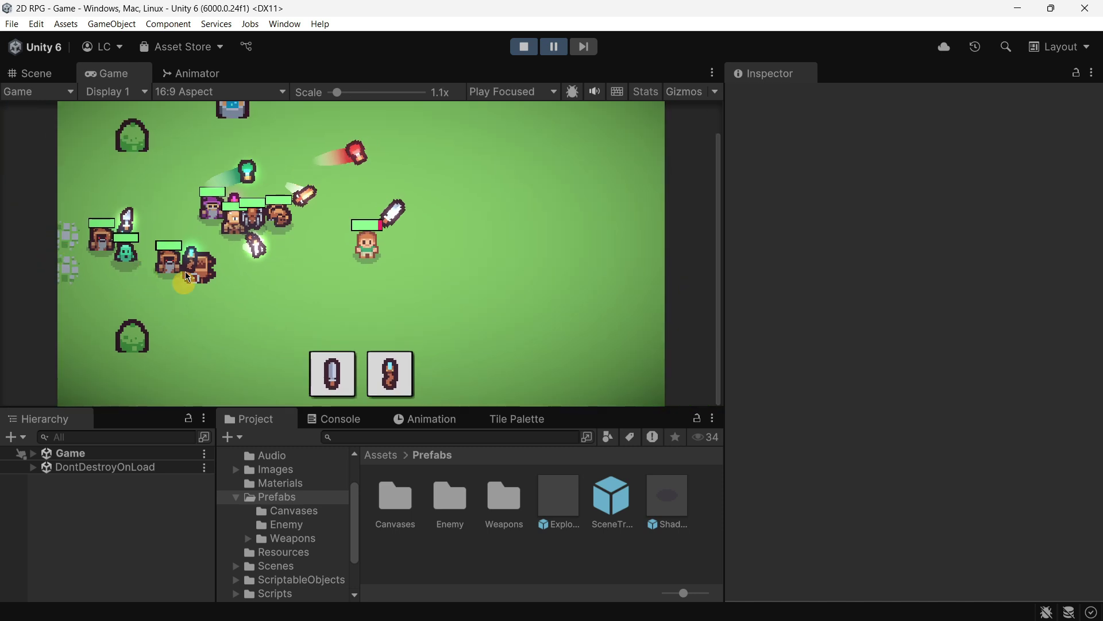
scroll(245, 374, down, 1)
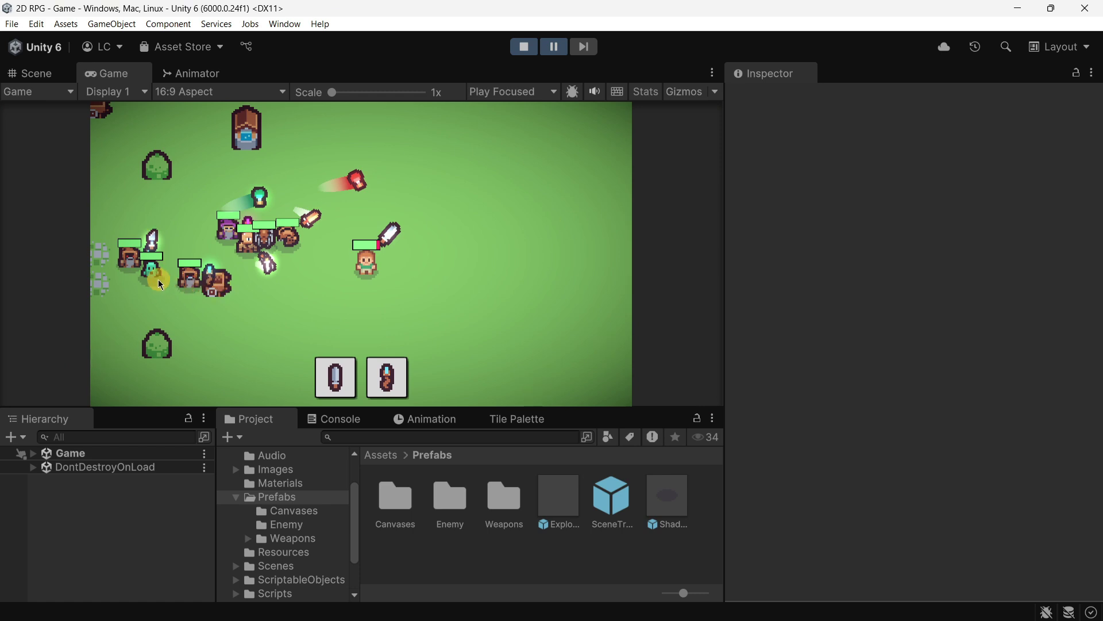
scroll(152, 272, up, 4)
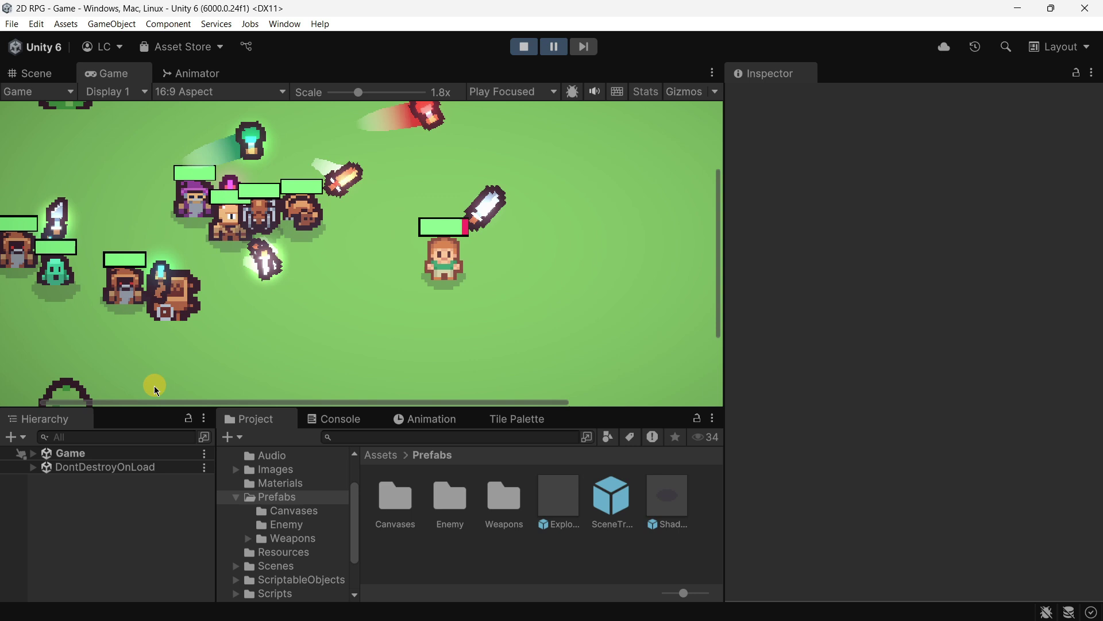
drag(154, 402, 80, 394)
scroll(183, 296, down, 4)
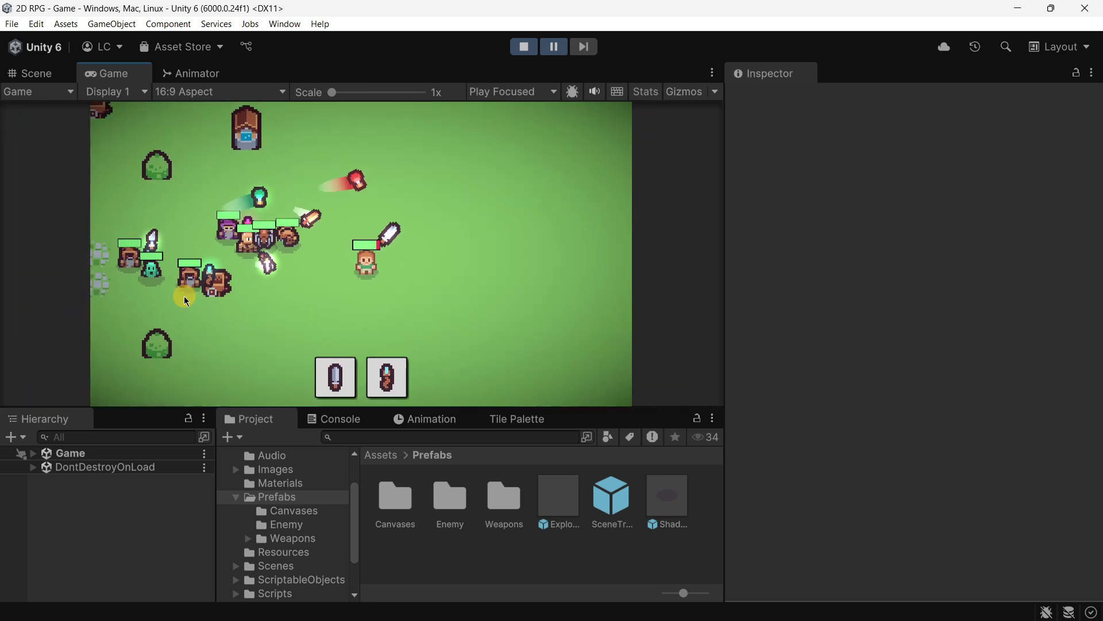
Step: Inspect the level layout in the Scene view, panning and zooming around
click(48, 74)
scroll(259, 260, down, 4)
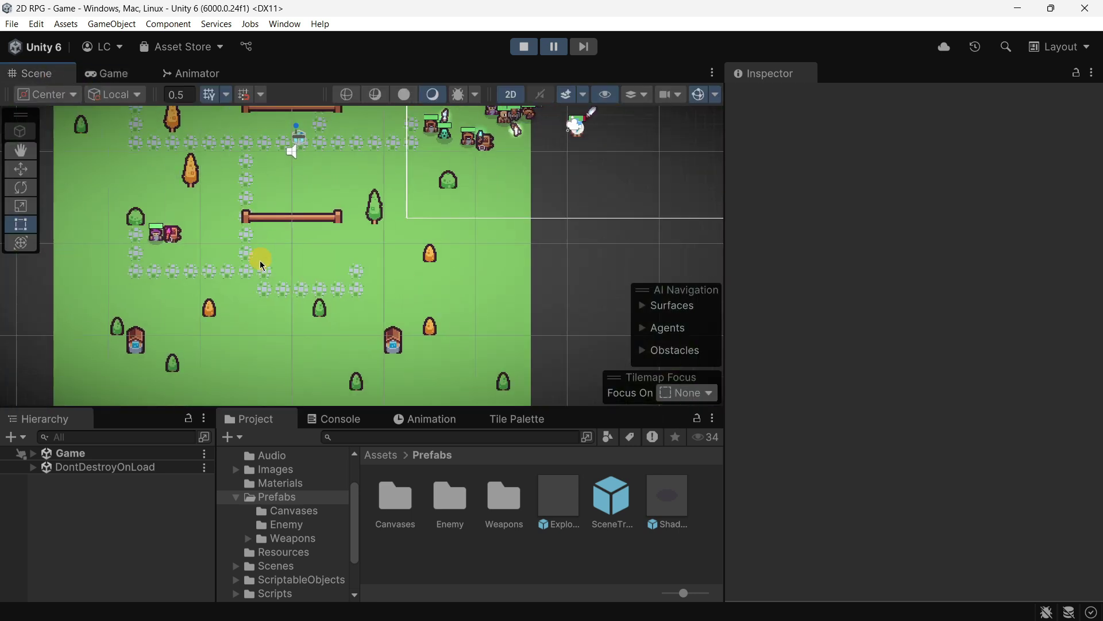
middle_drag(210, 266, 177, 302)
scroll(376, 204, up, 8)
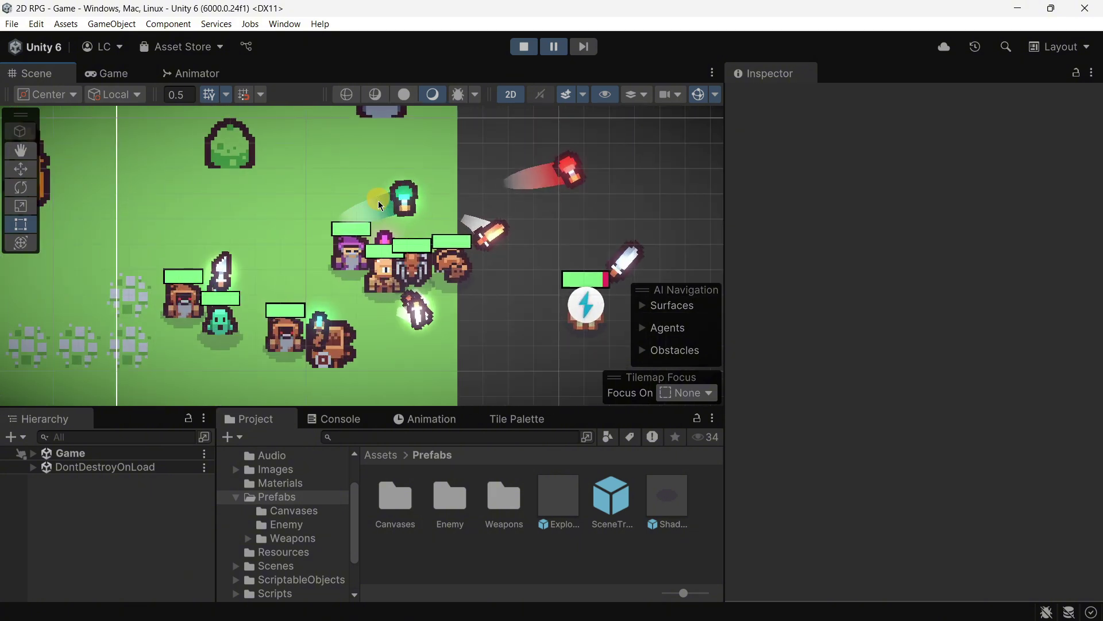
scroll(348, 246, down, 6)
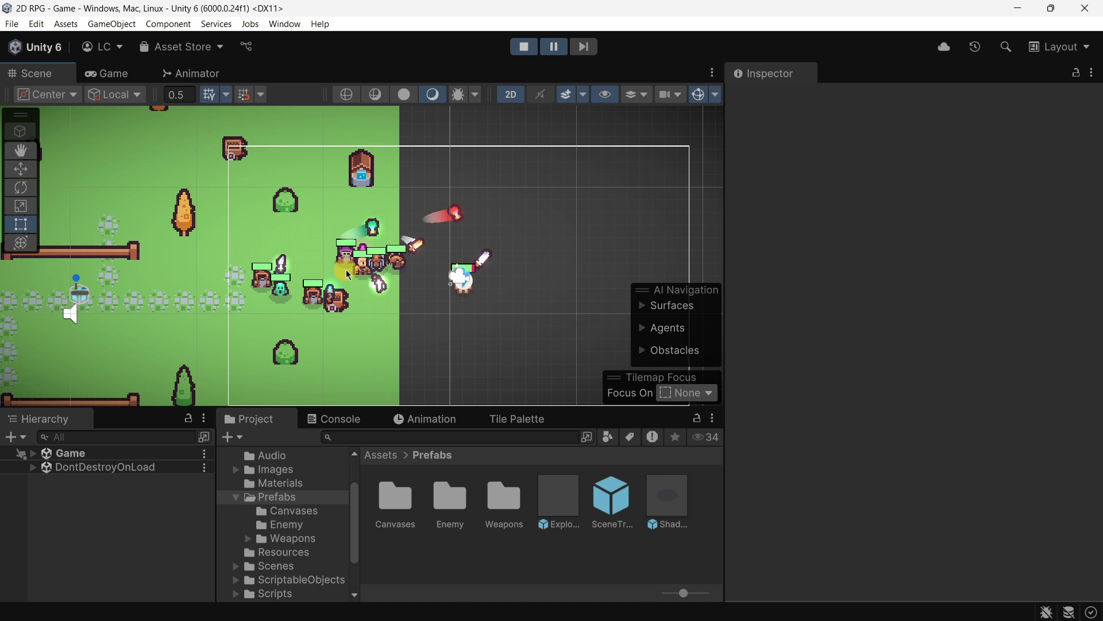
Step: Back in the Game view, equip the staff and fire repeated shots at the enemy group while moving
click(126, 74)
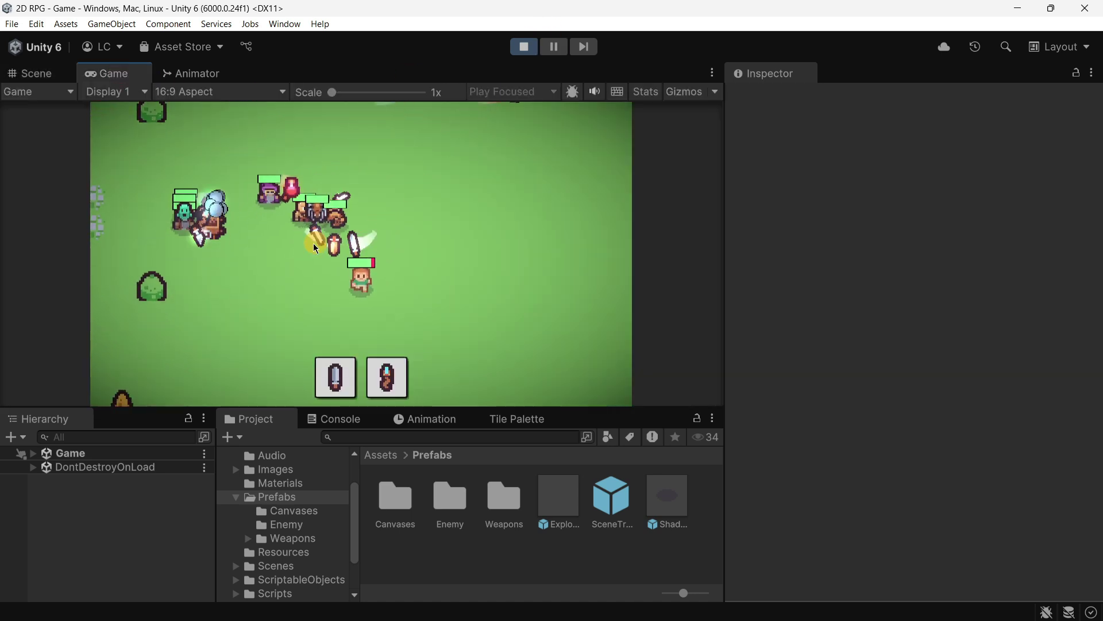
click(298, 243)
key(a)
click(386, 364)
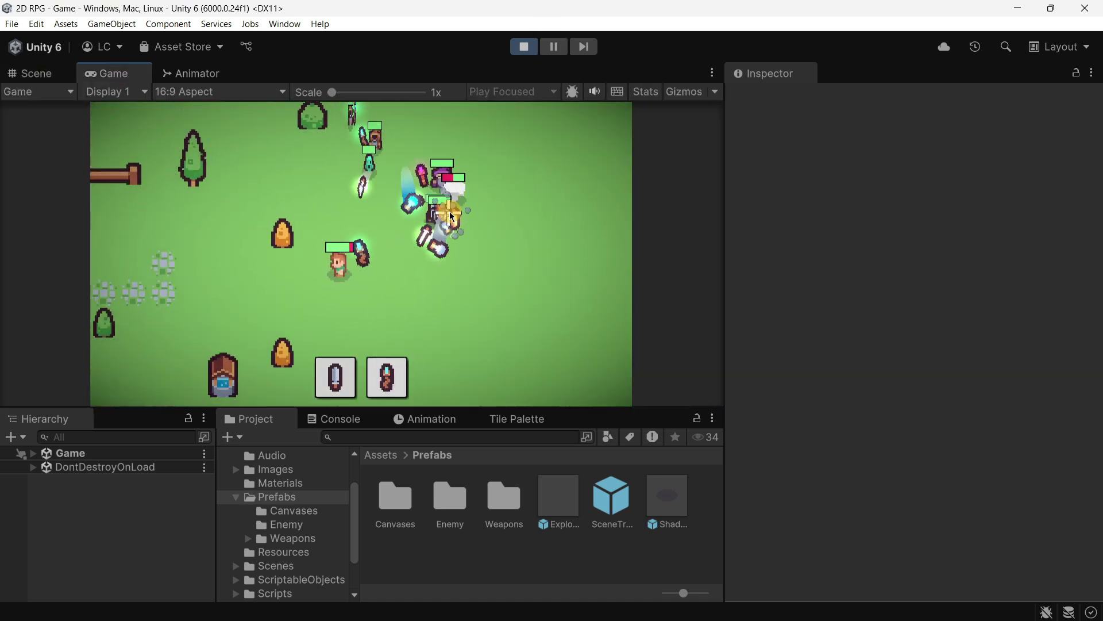
key(s)
click(448, 202)
key(a)
click(482, 215)
key(w)
click(498, 238)
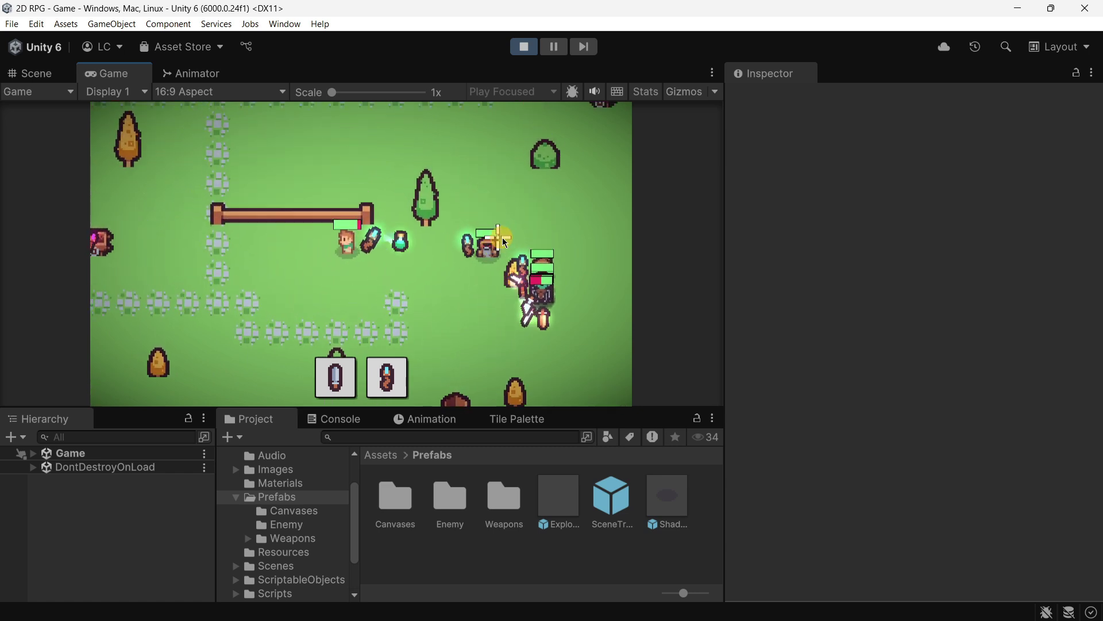
key(a)
key(s)
click(490, 168)
key(d)
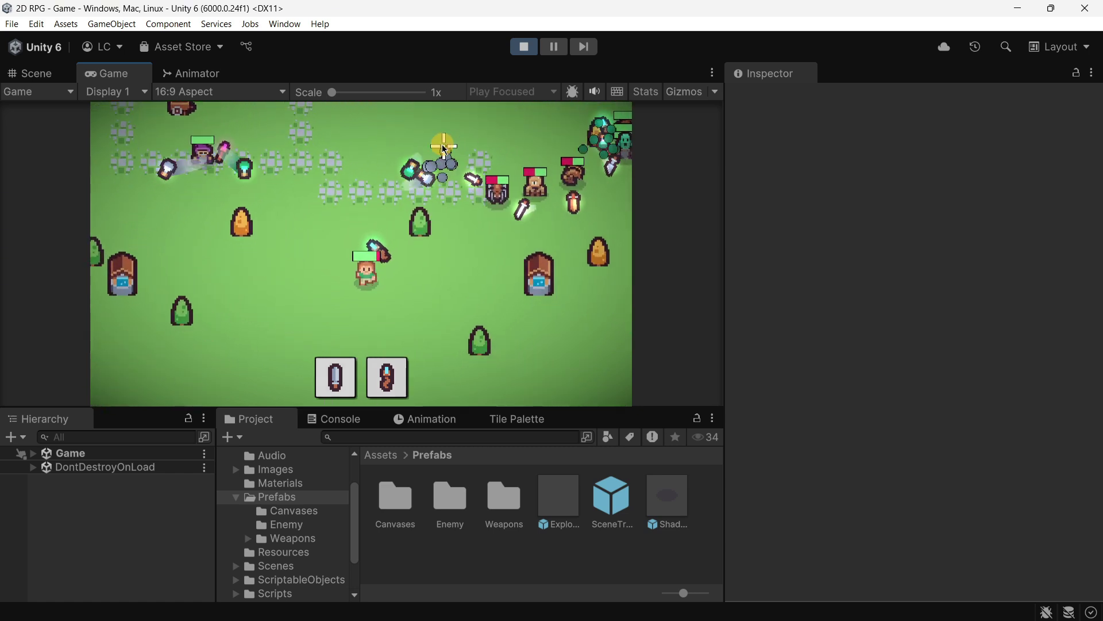
key(s)
key(a)
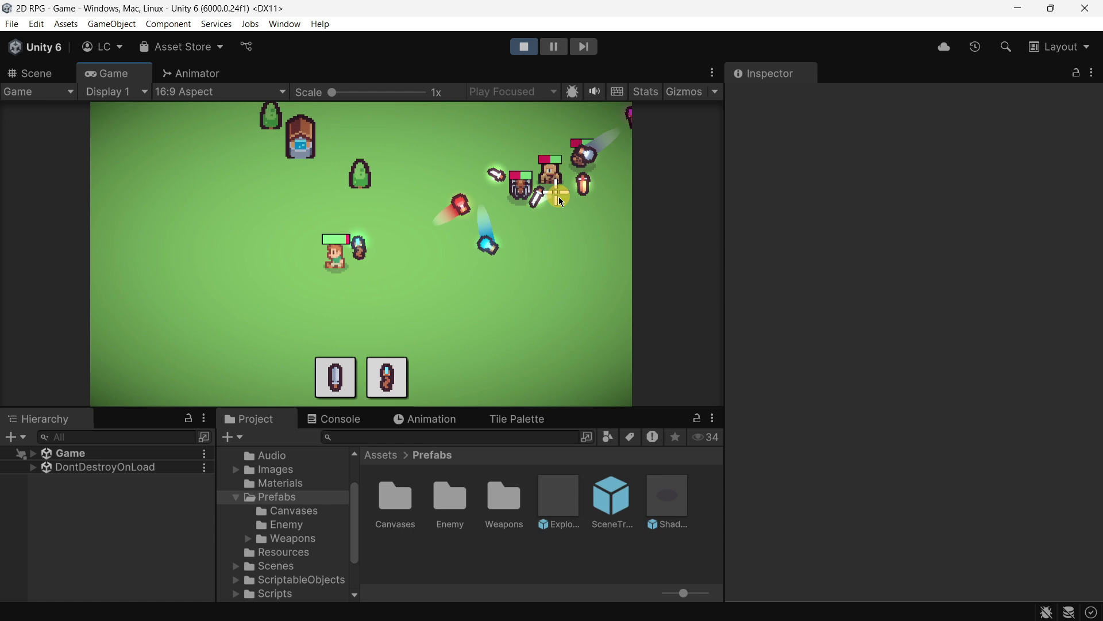
click(565, 213)
key(w)
key(d)
key(s)
click(498, 209)
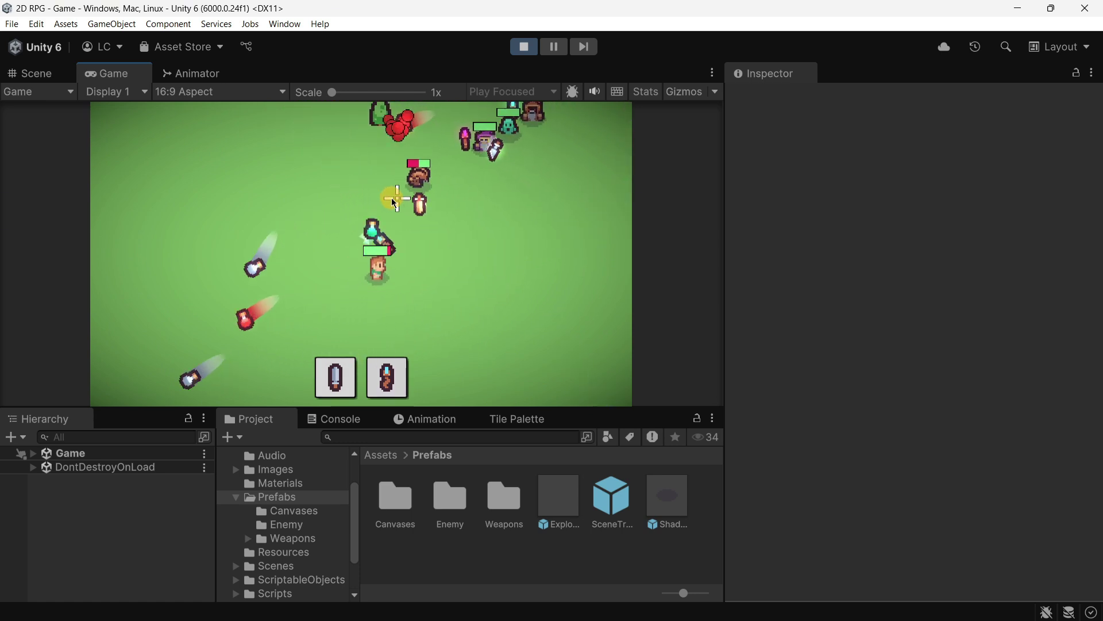
Step: Switch back to the sword, finish off the remaining enemies, and walk up to the fences
click(338, 365)
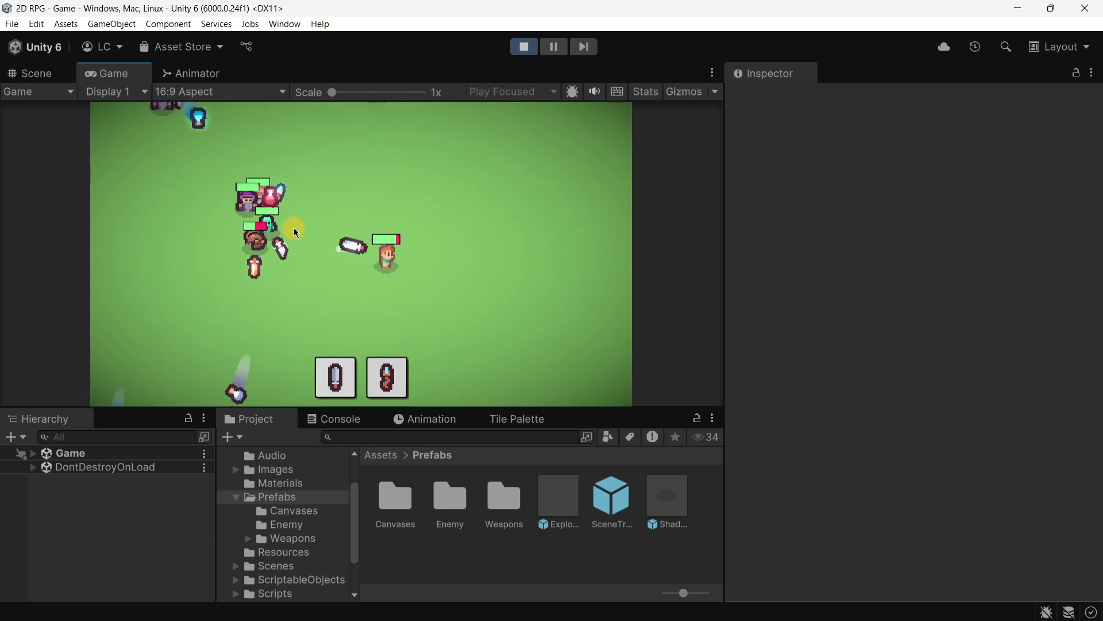
key(s)
click(326, 203)
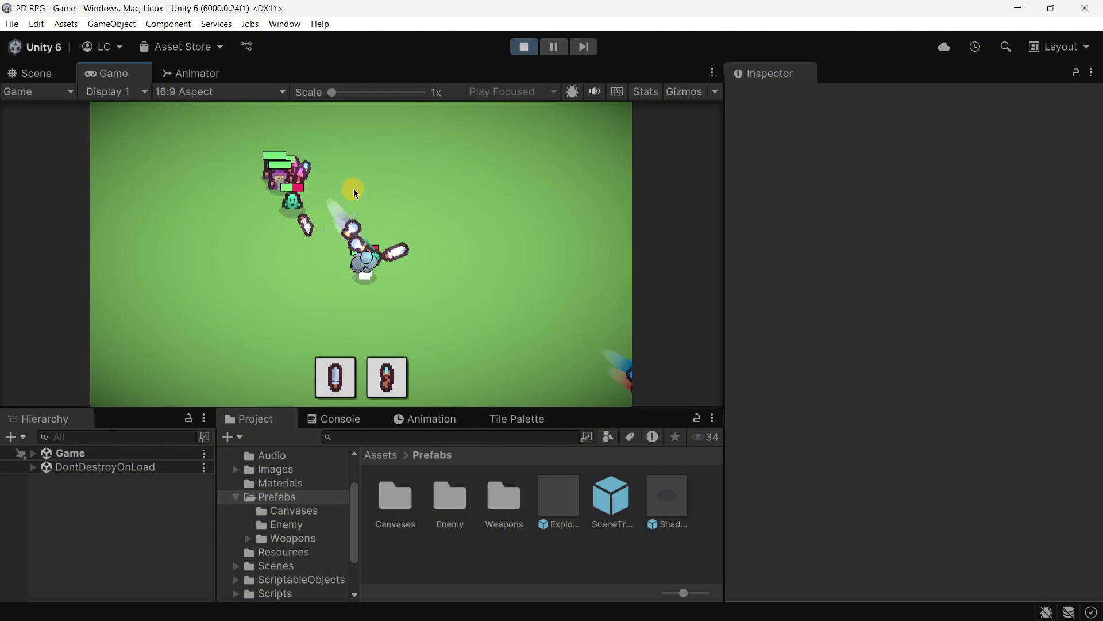
click(400, 182)
key(a)
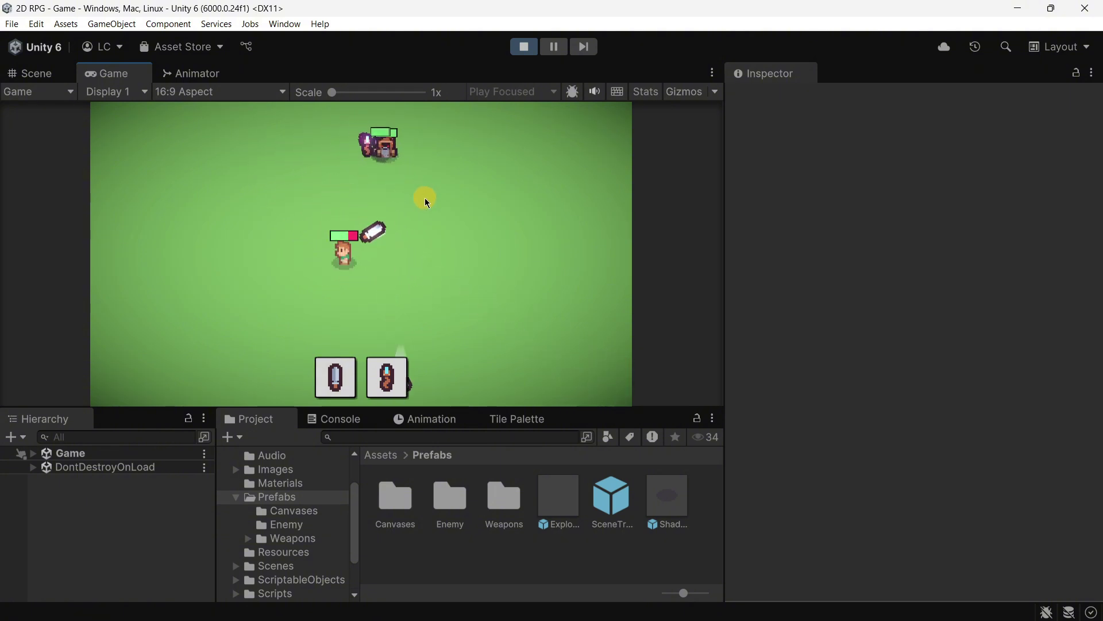
key(d)
key(w)
click(440, 201)
key(w)
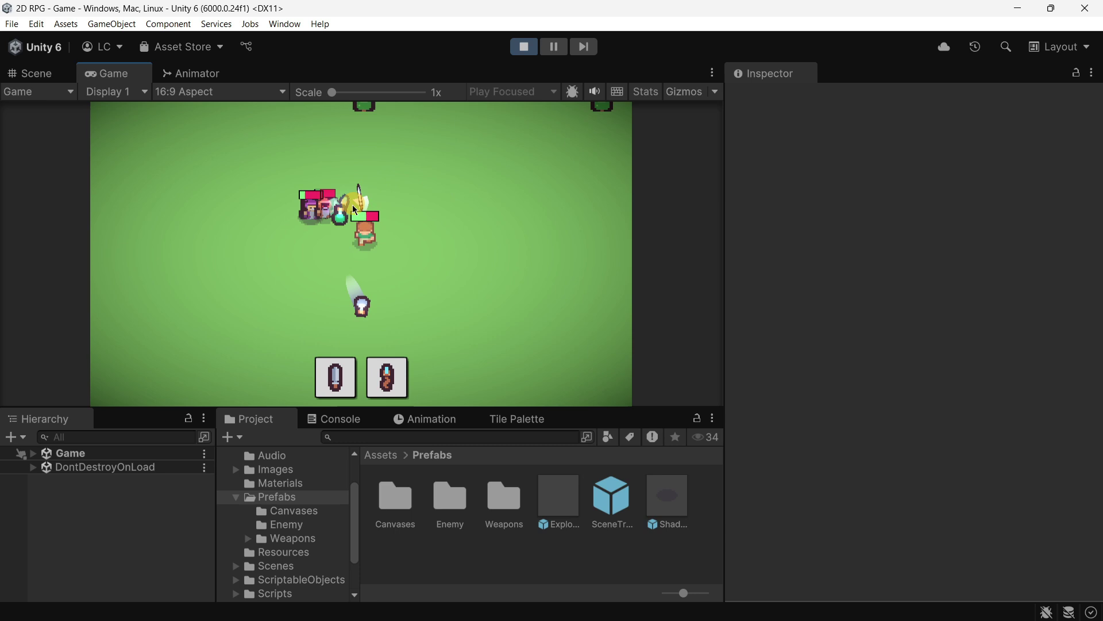
key(a)
click(311, 277)
key(s)
click(317, 279)
key(d)
click(390, 228)
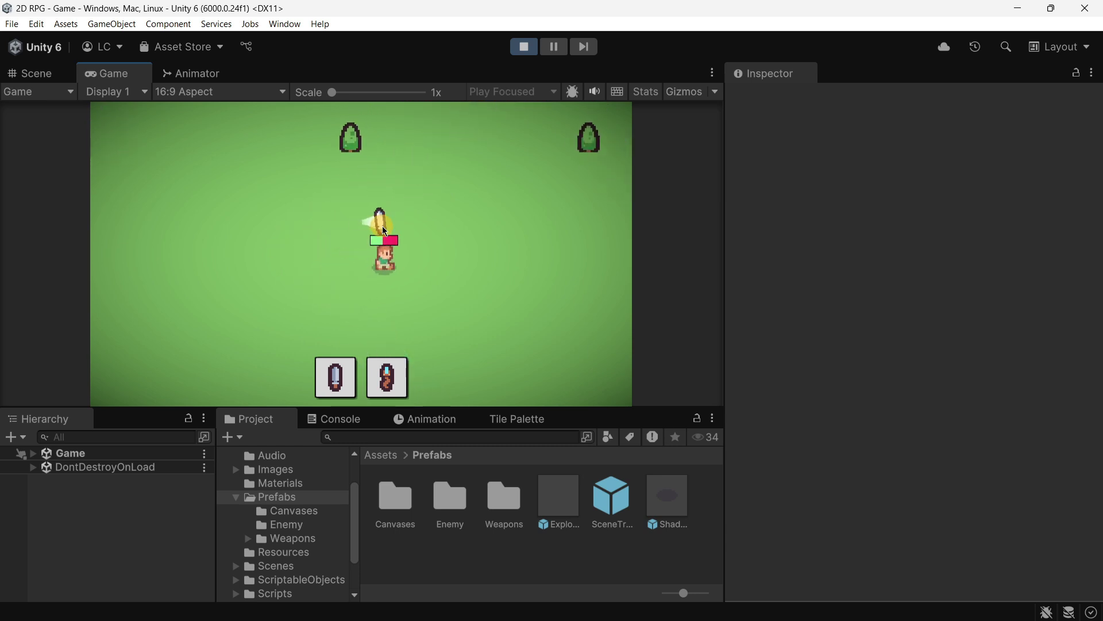
key(d)
key(a)
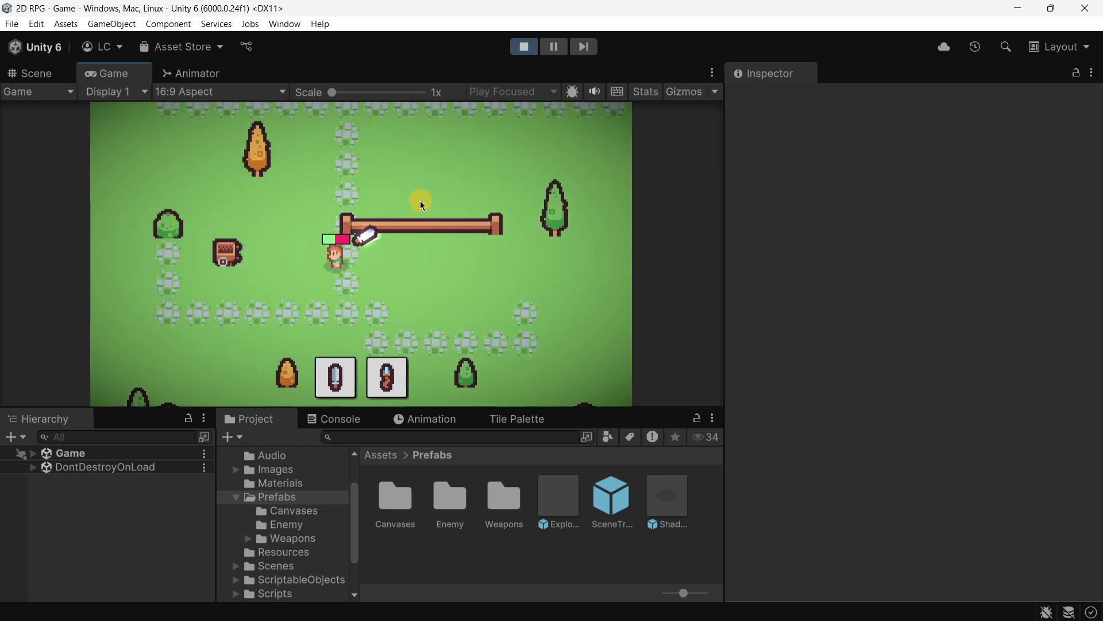
key(w)
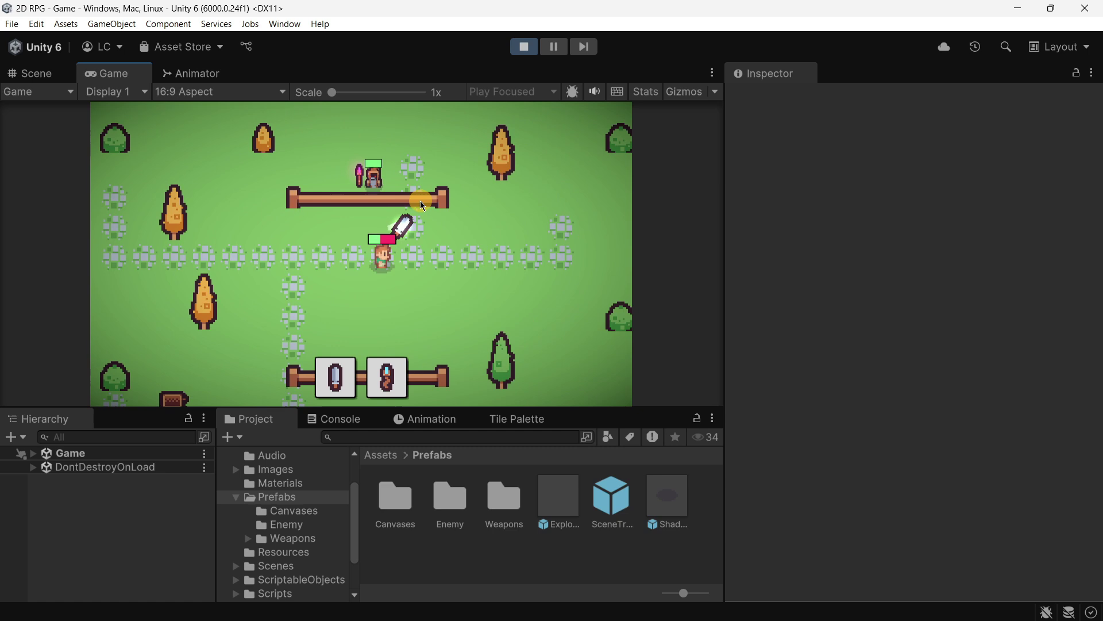
Step: Stop play mode, relaunch from the Menu scene into the battle, then stop again
key(d)
key(a)
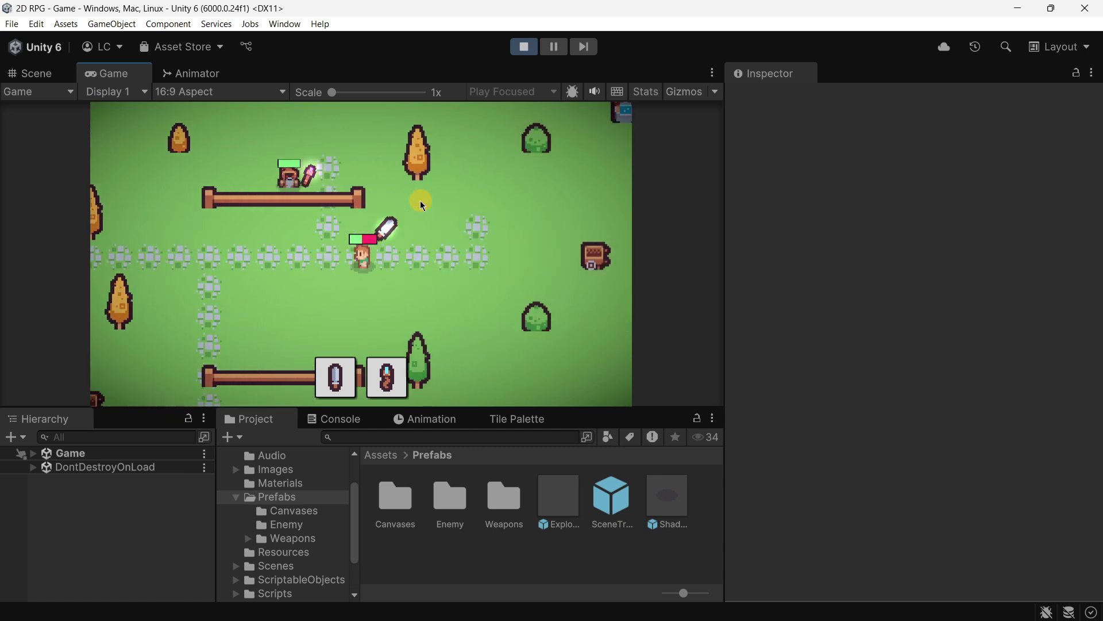
click(520, 49)
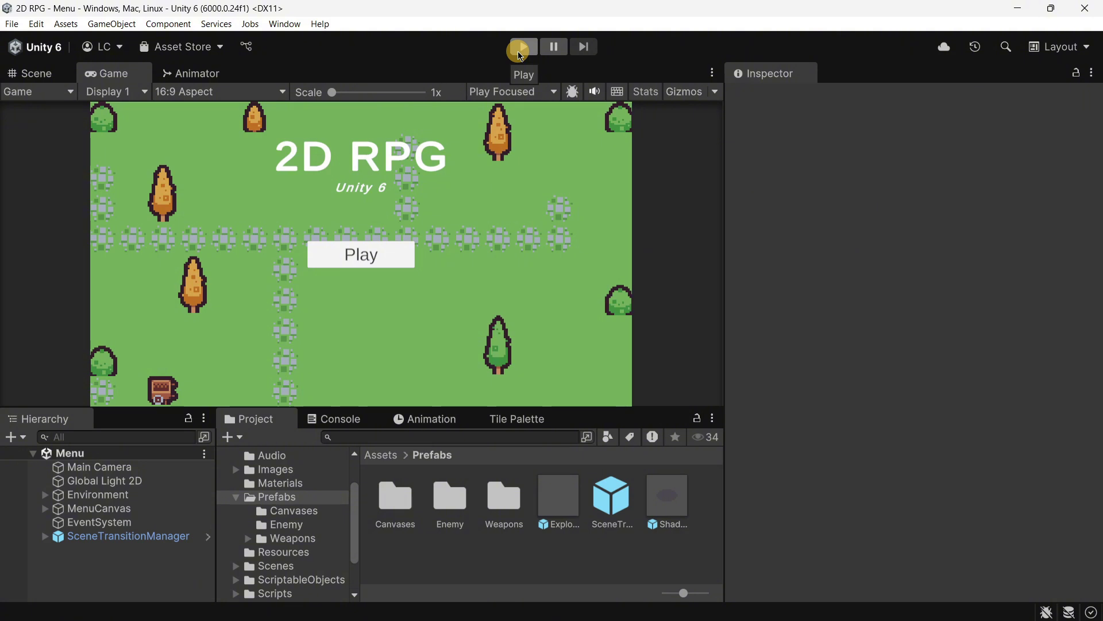
click(523, 56)
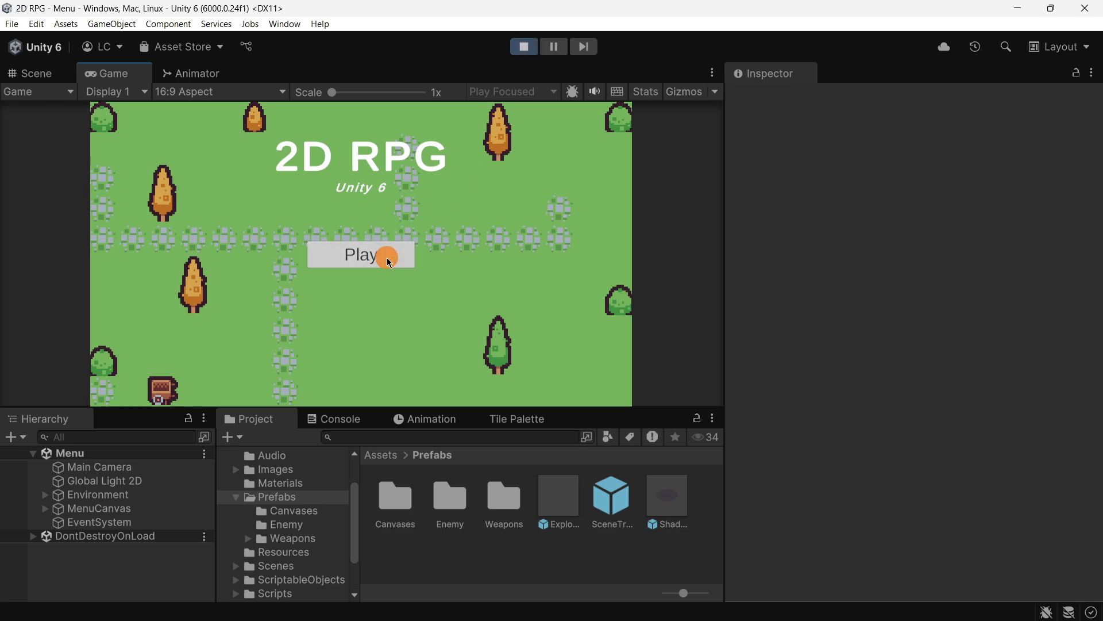
click(387, 258)
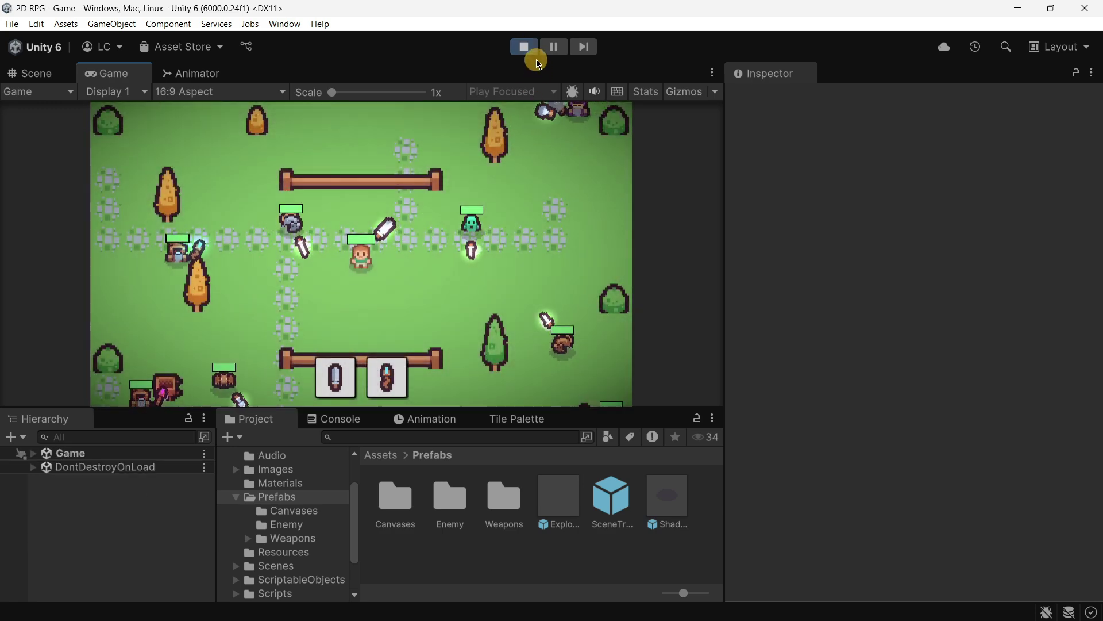
click(525, 46)
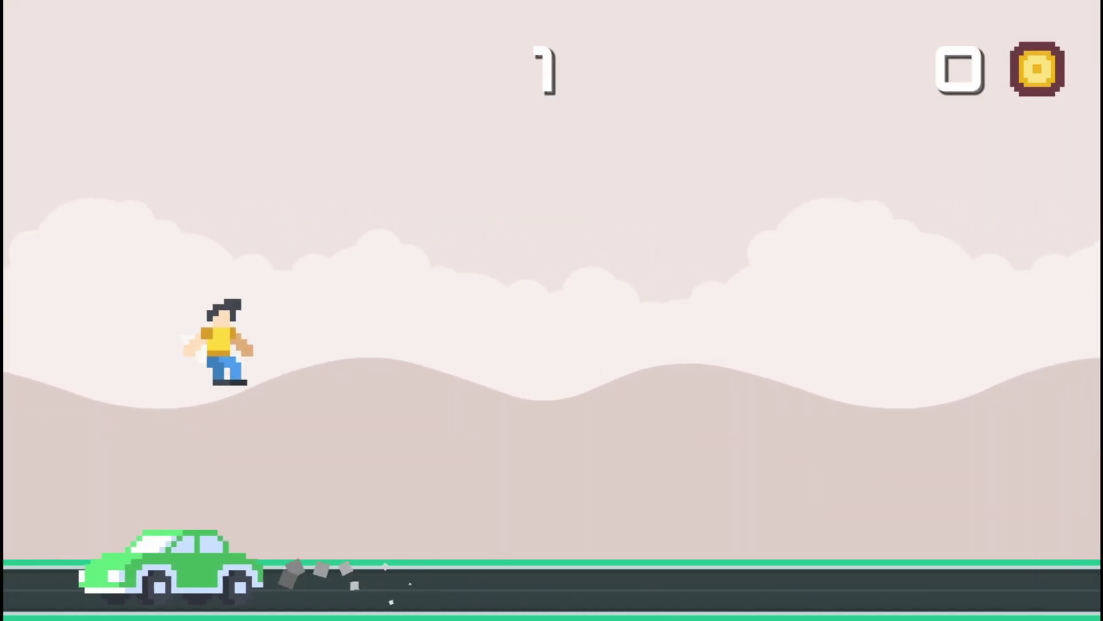
key(space)
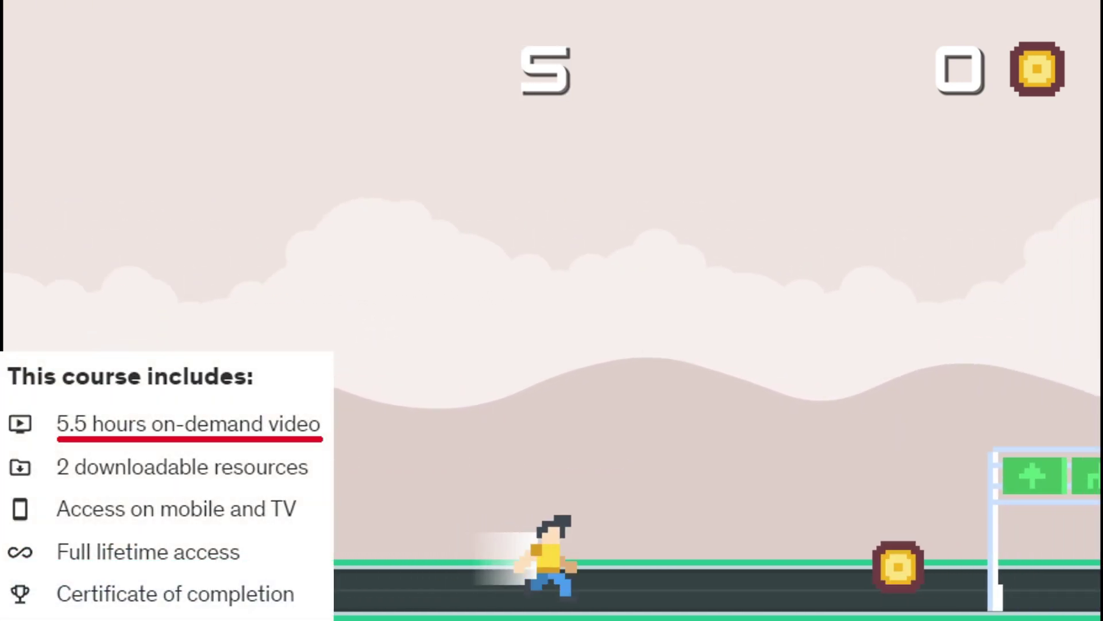
Step: Jump over the oncoming taxi, green car and red car, reaching score 11 with 1 coin
key(space)
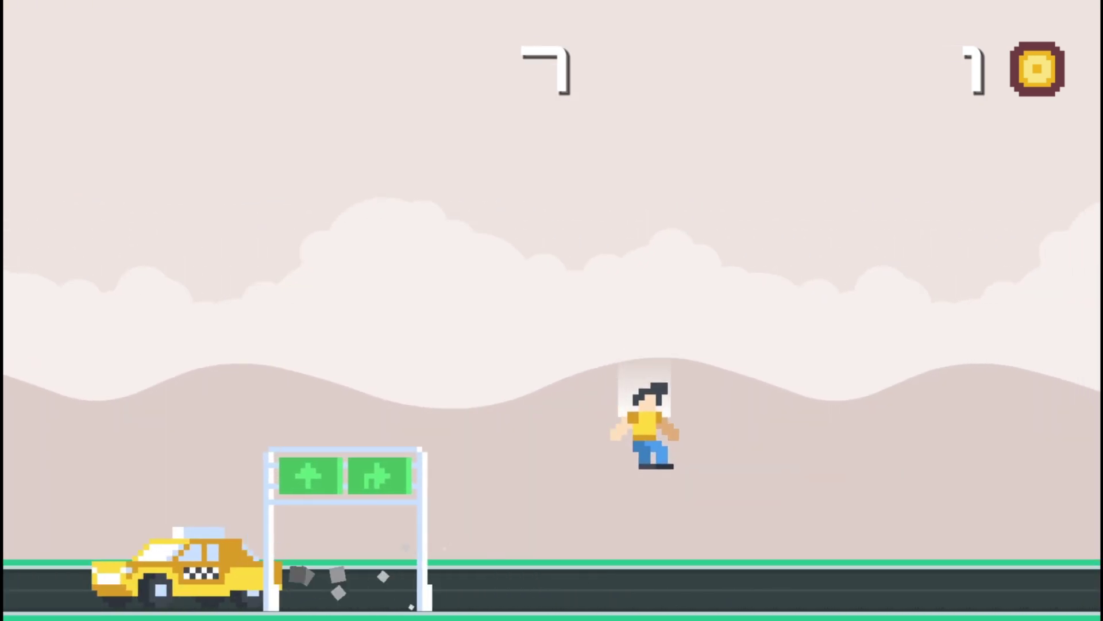
key(space)
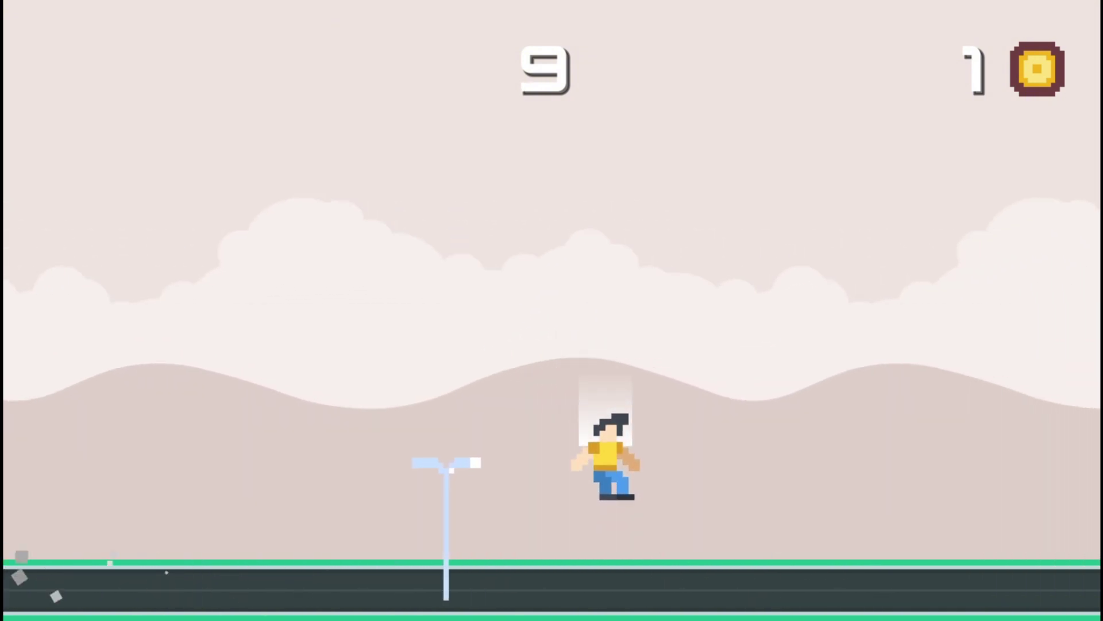
key(space)
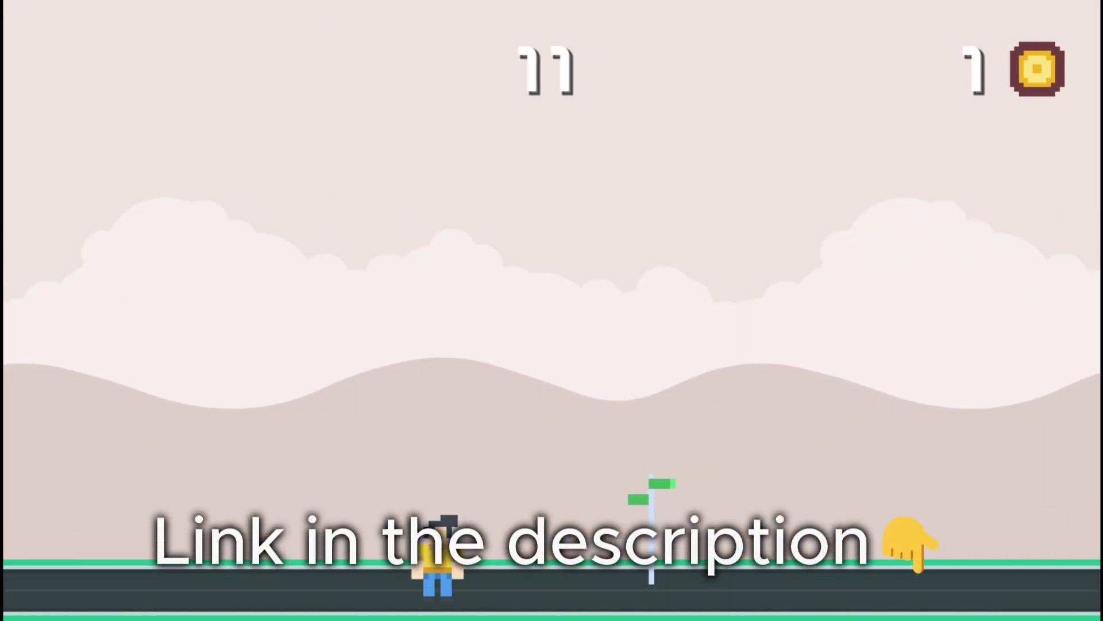